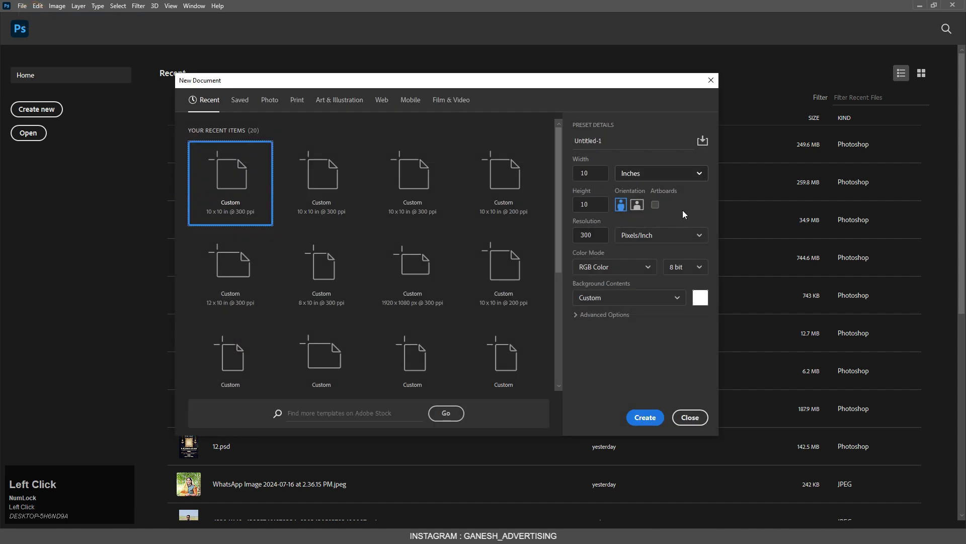
click(688, 417)
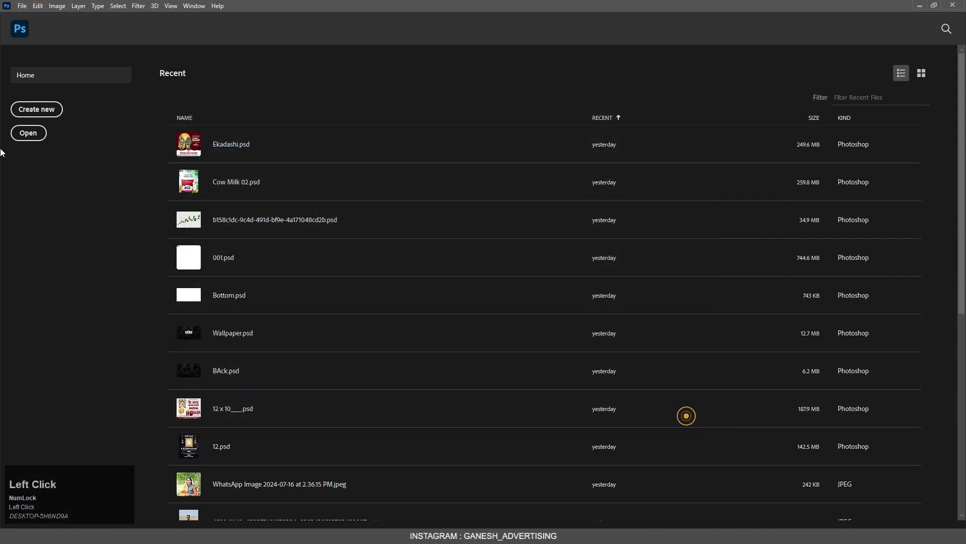
click(35, 110)
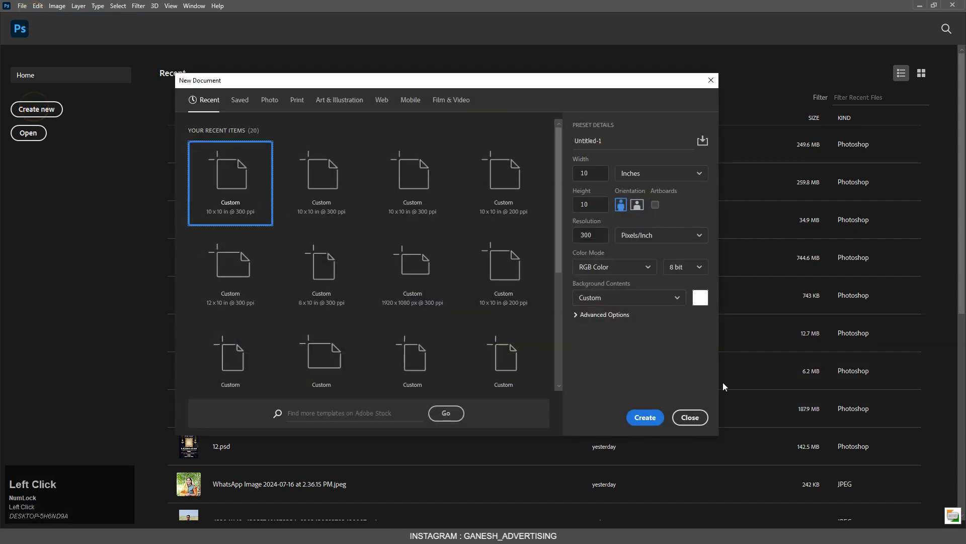
click(697, 417)
key(ctrl+n)
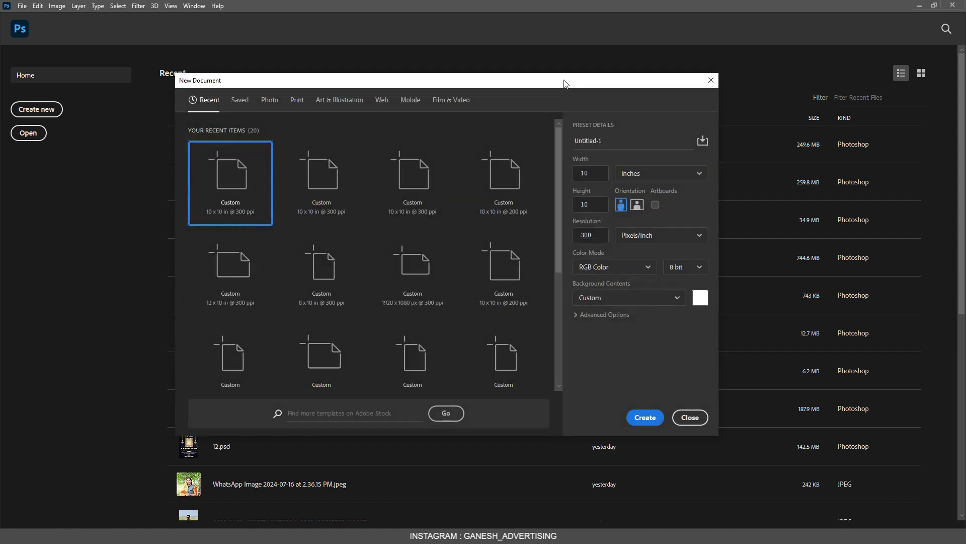
Try adding "sda" to the new document's name and undo the entry.
click(611, 143)
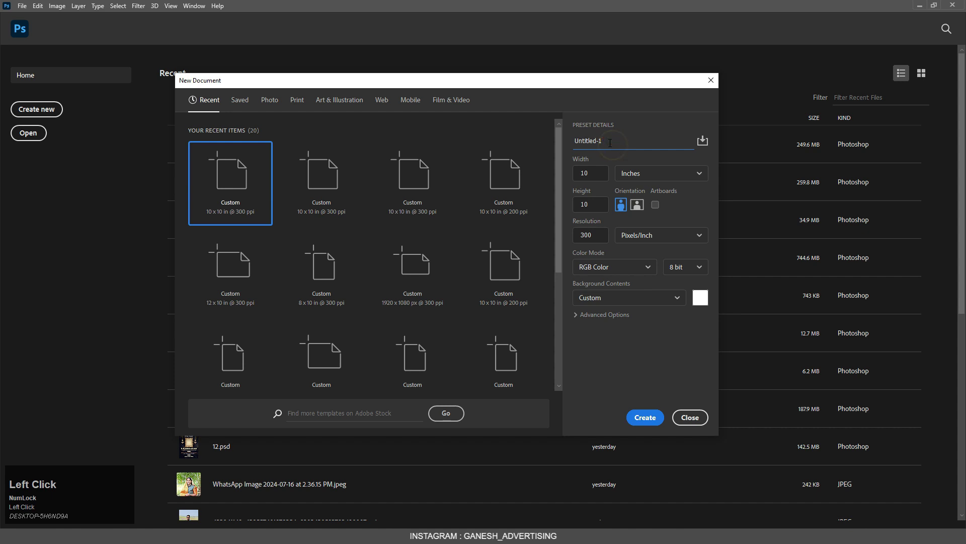
double_click(610, 143)
click(608, 141)
text(sda)
key(ctrl+z)
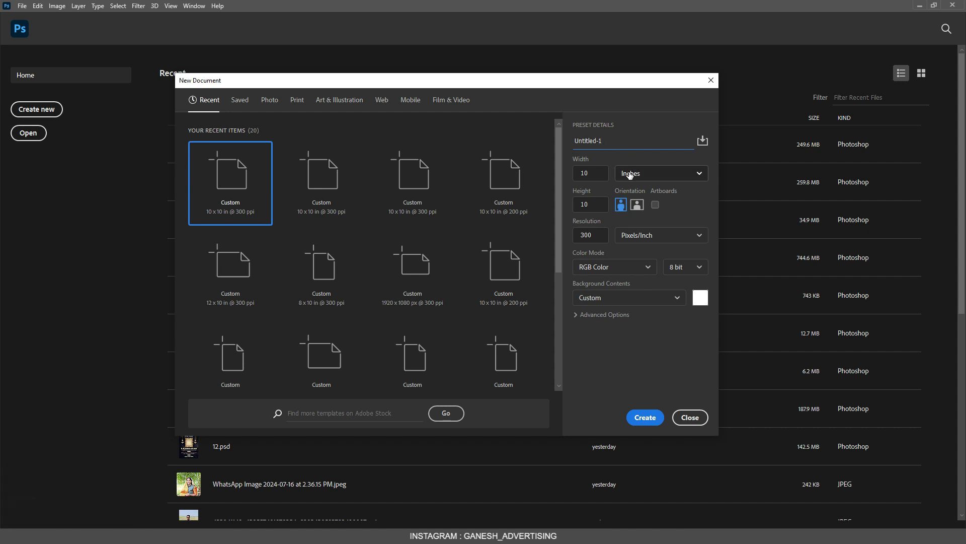
Set the new document to 10 by 10 inches with a resolution of 300 Pixels/Inch.
click(687, 175)
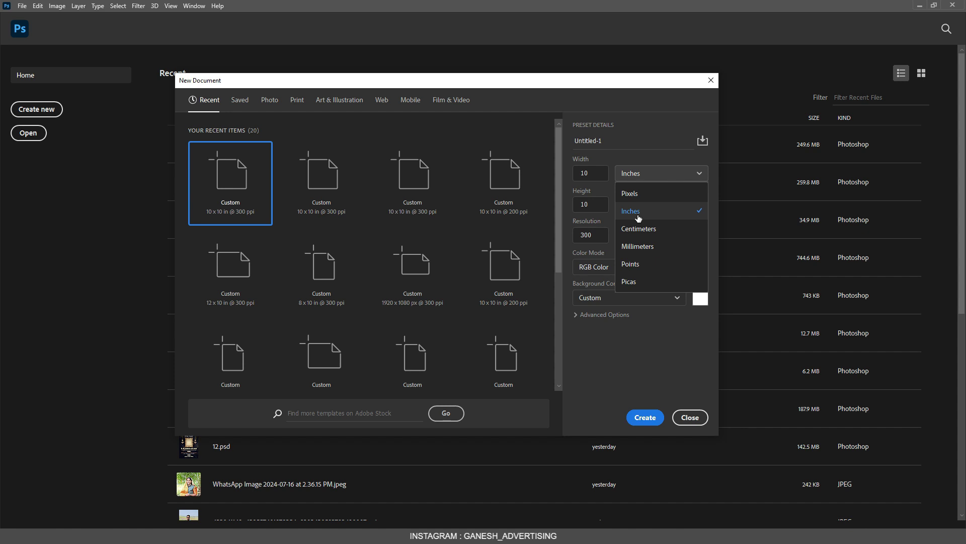
click(687, 211)
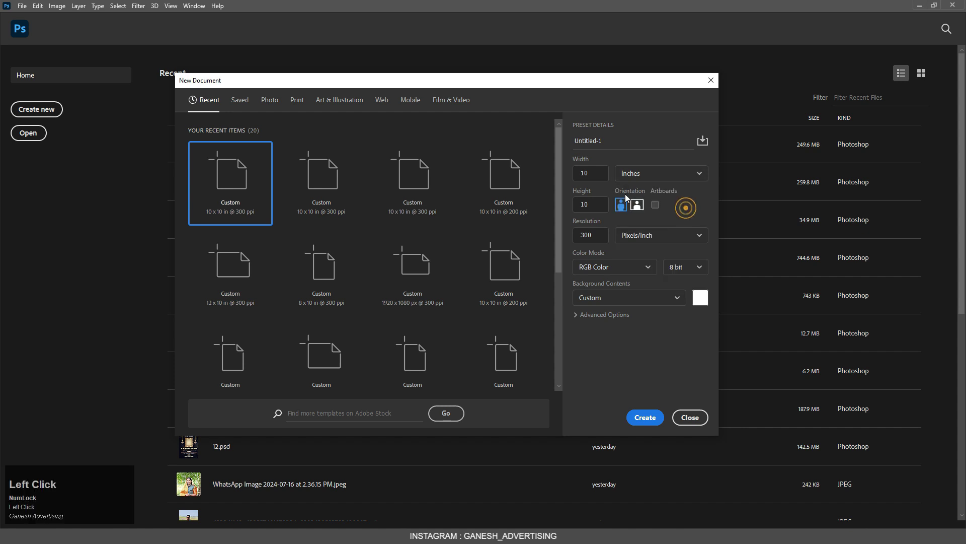
drag(601, 172, 577, 155)
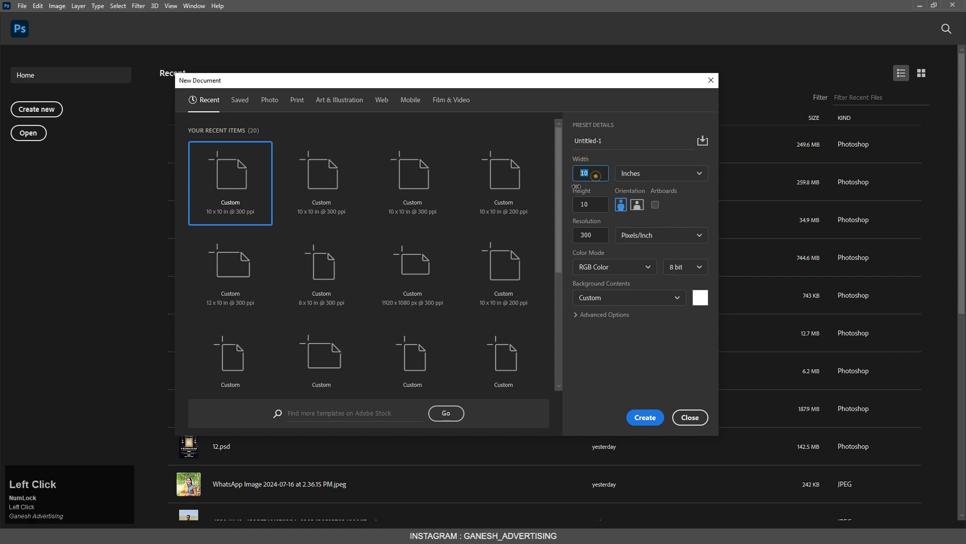
click(585, 205)
click(593, 235)
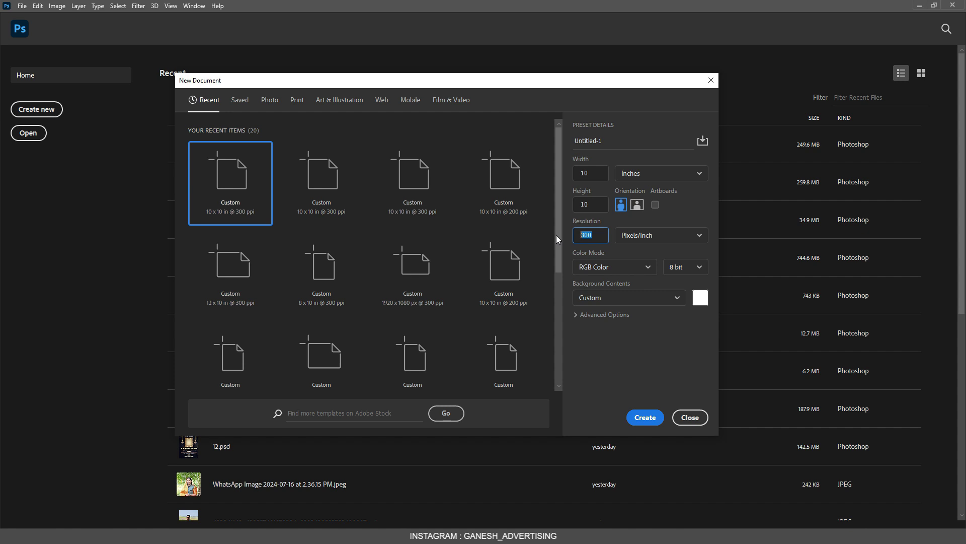
click(652, 241)
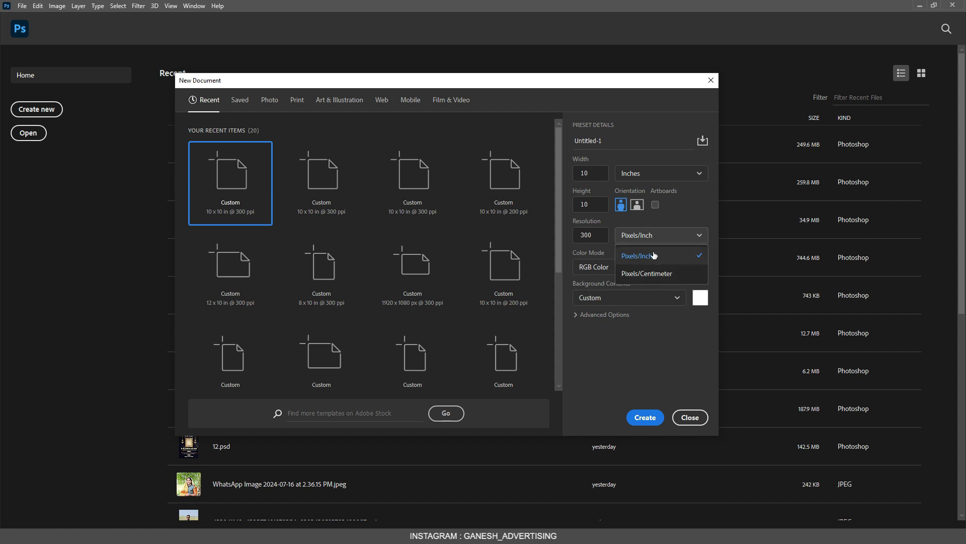
click(653, 255)
Choose RGB Color at 8 bit with a white (ffffff) background and create the document.
click(615, 267)
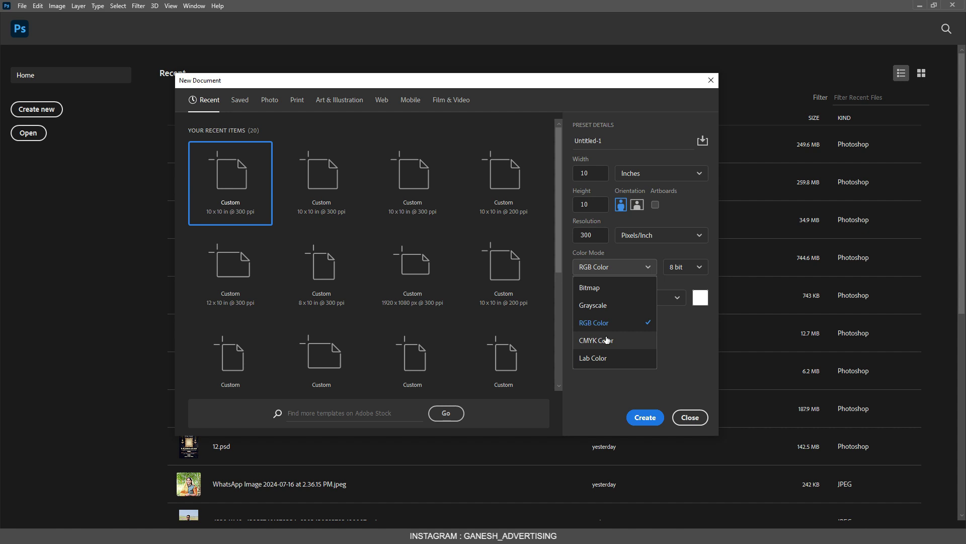
click(615, 322)
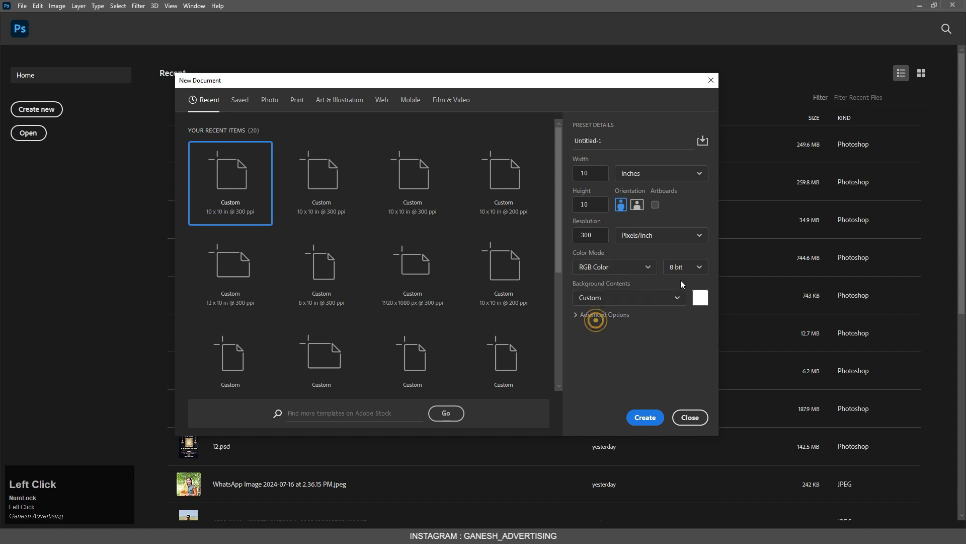
click(693, 267)
click(672, 288)
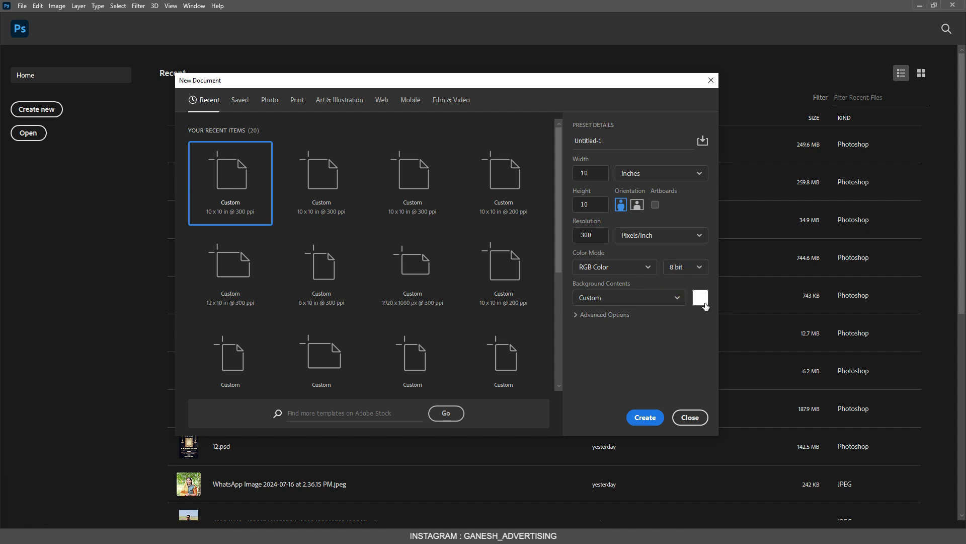
click(700, 297)
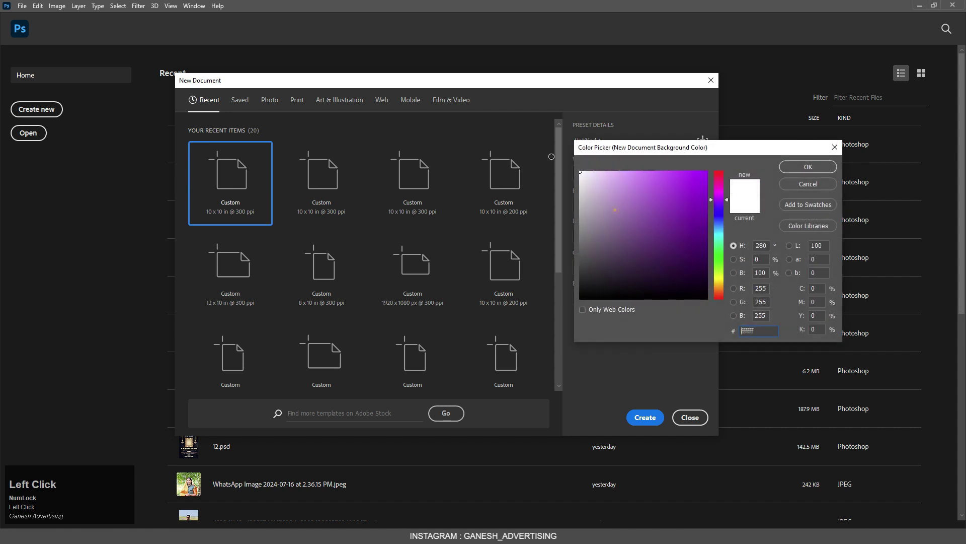
click(817, 163)
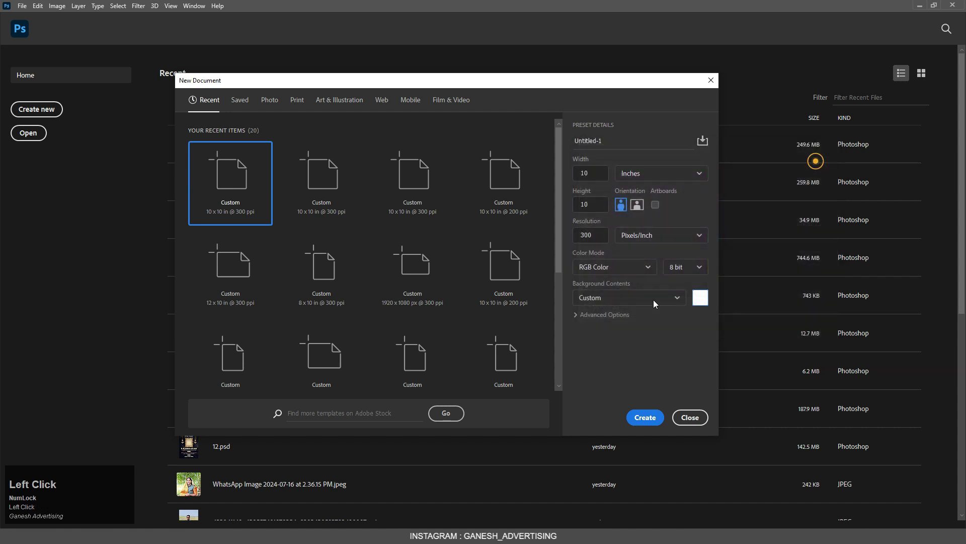
click(645, 417)
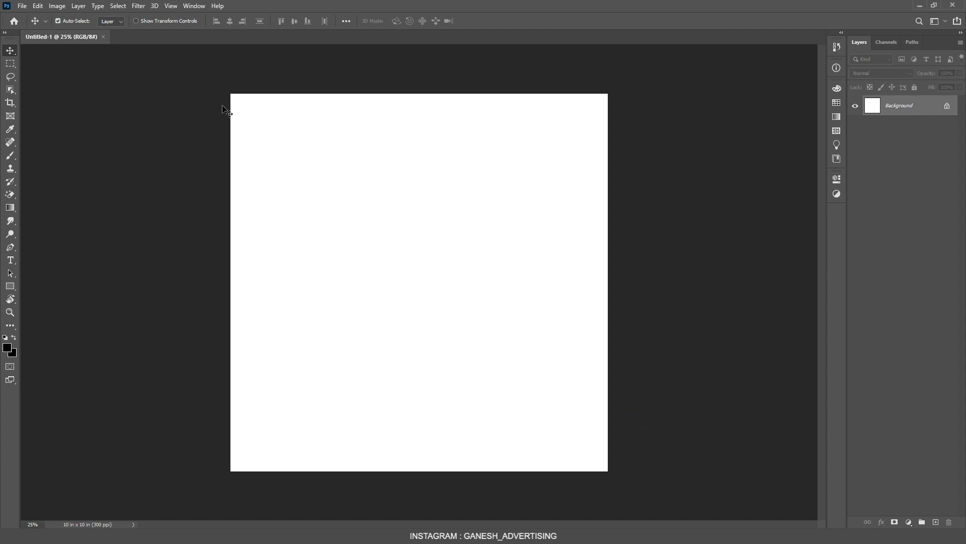
Try to move the locked Background layer with the Move tool.
drag(216, 93, 435, 359)
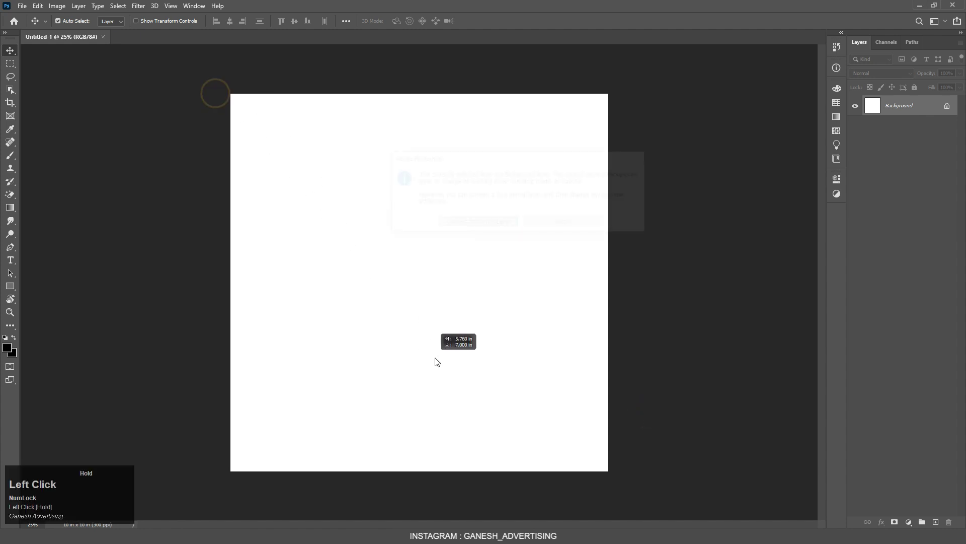
click(552, 225)
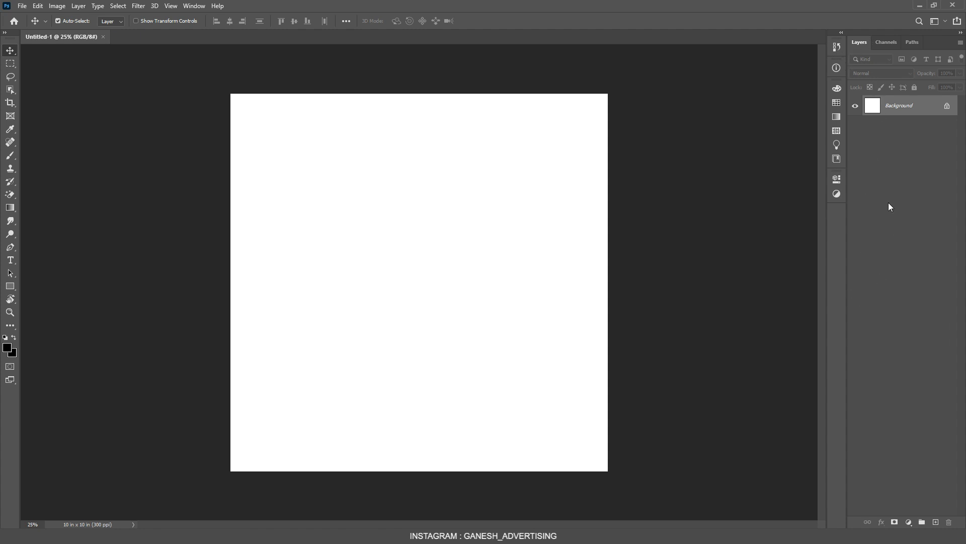
Reset the Essentials workspace to its default panel layout.
click(194, 5)
mouse_move(198, 29)
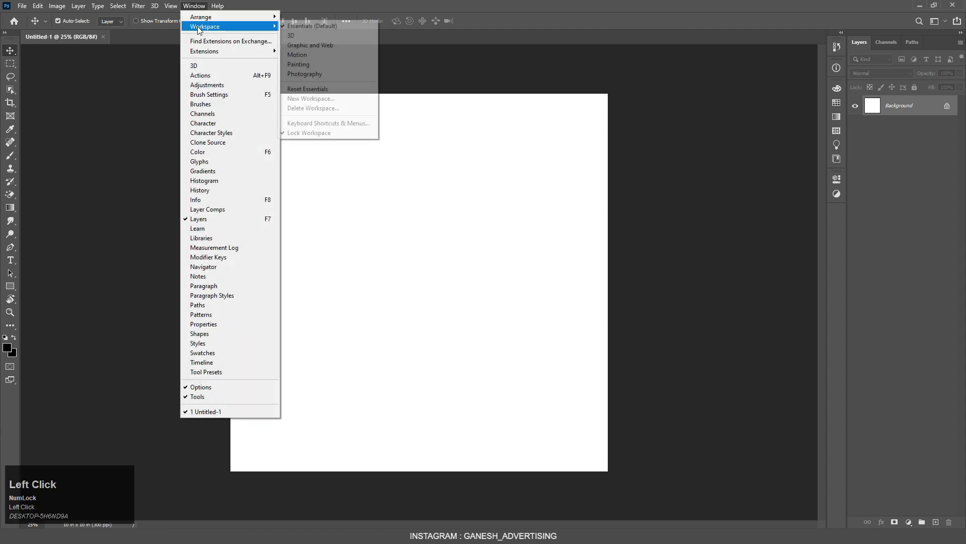
click(313, 88)
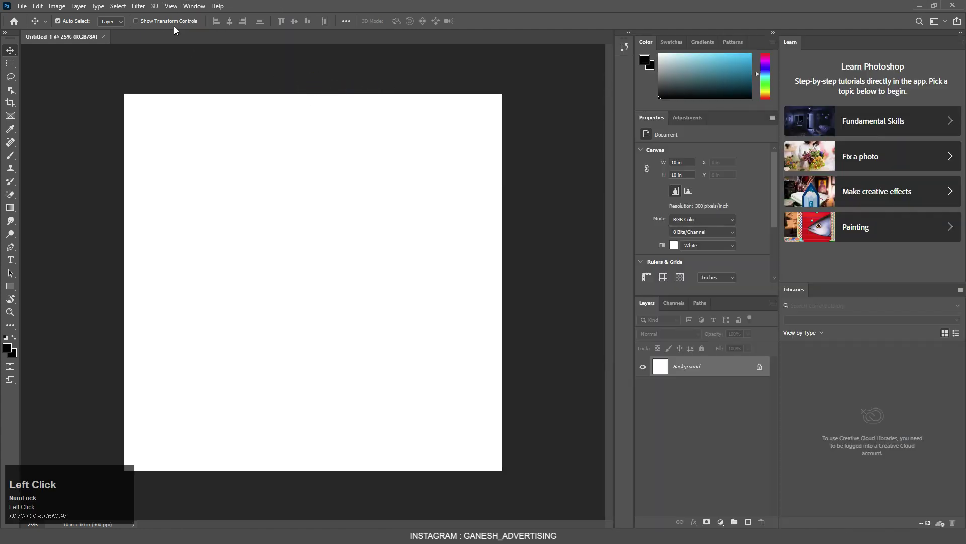
click(192, 7)
mouse_move(205, 27)
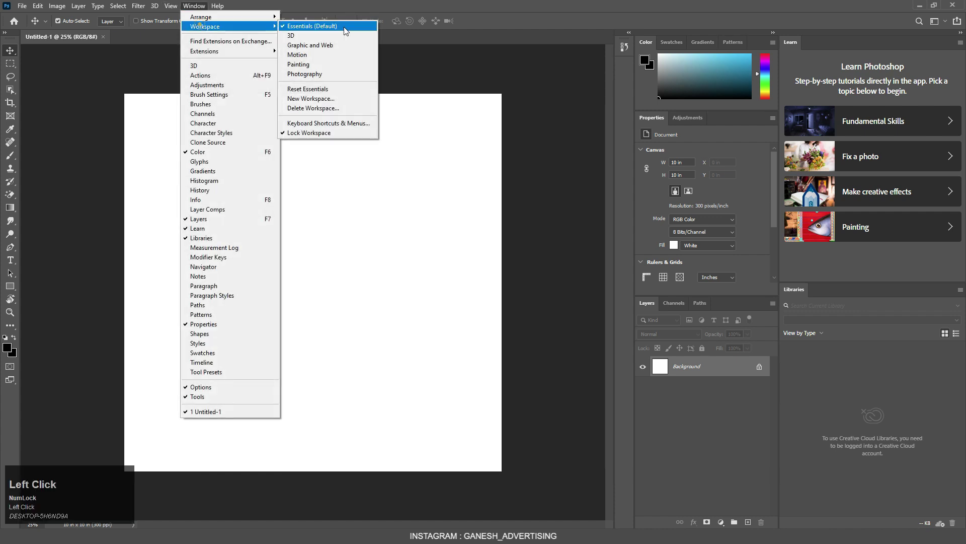
click(300, 89)
Turn off the workspace lock so the panels can be rearranged.
click(196, 8)
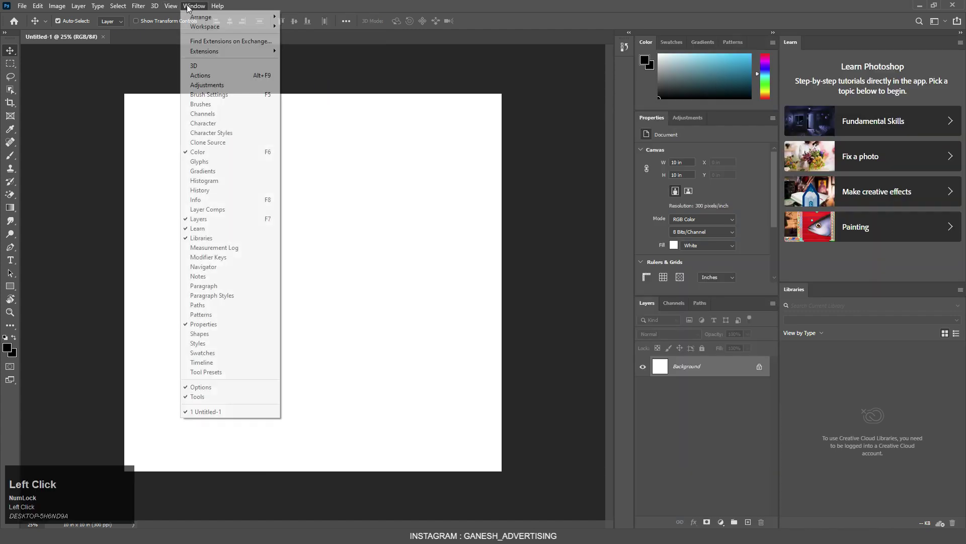
click(221, 26)
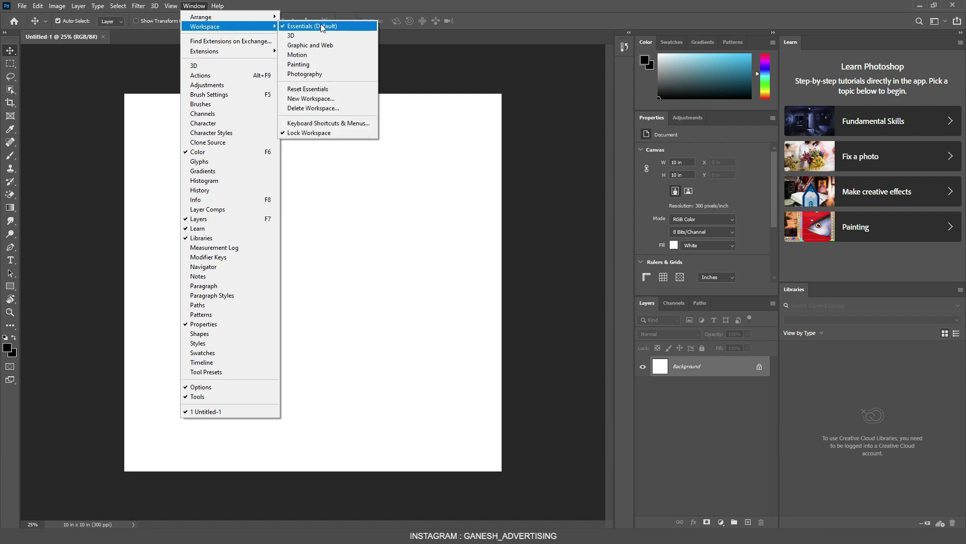
click(299, 133)
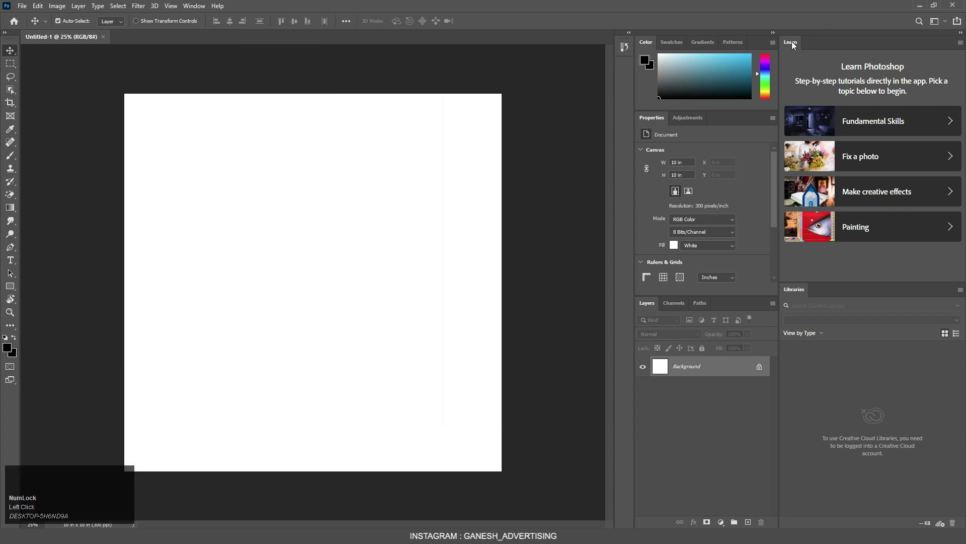
Dock the Color, Properties, Learn and Libraries panels as icons, keep the Layers group expanded, and show Layers after viewing Paths.
drag(788, 44, 734, 43)
drag(847, 50, 793, 44)
drag(951, 48, 766, 64)
drag(917, 46, 807, 156)
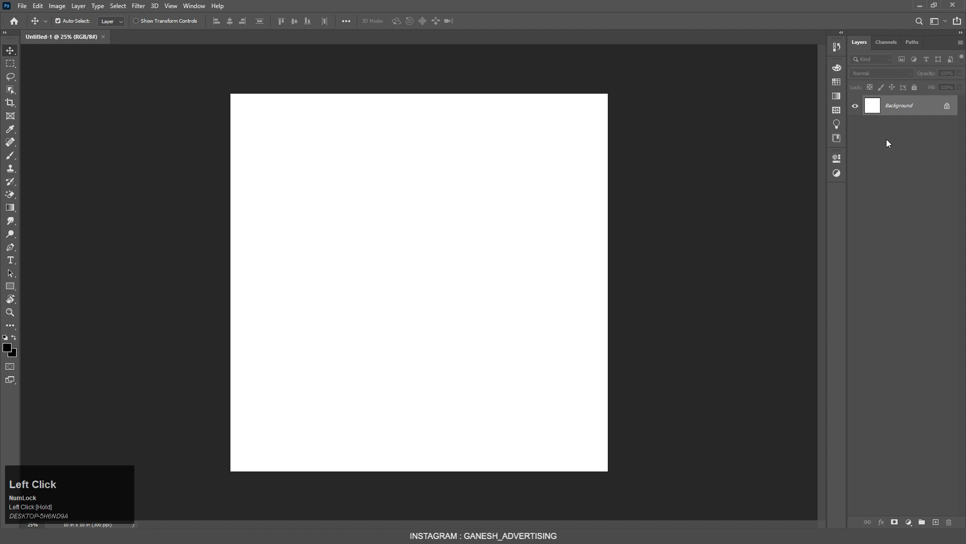
click(912, 44)
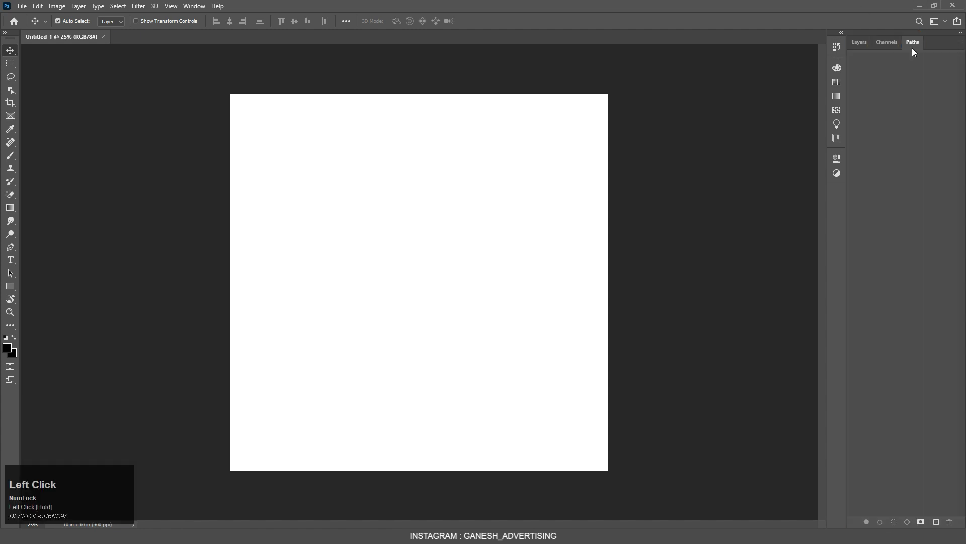
click(860, 43)
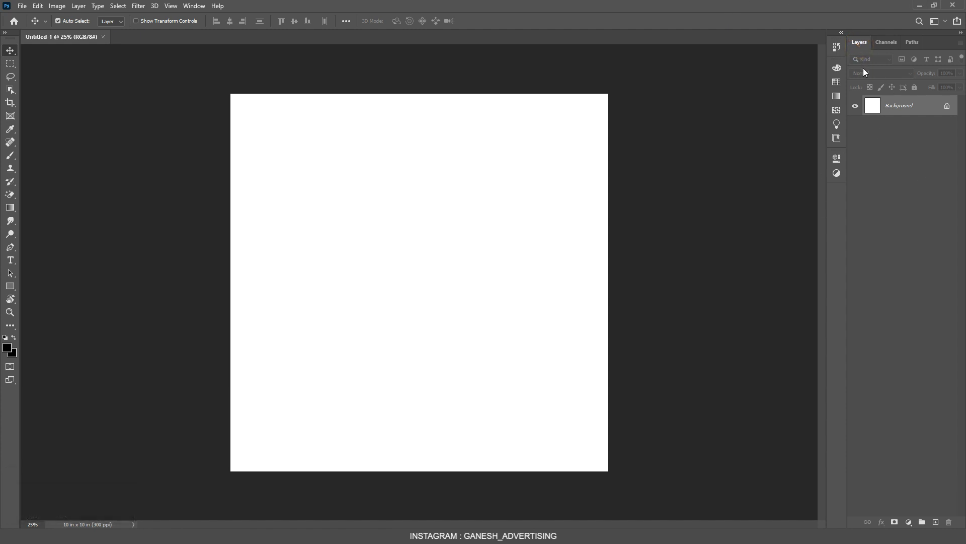
Lock the workspace and test the lock by trying to pull the Layers, Channels and Paths group out of place.
click(200, 6)
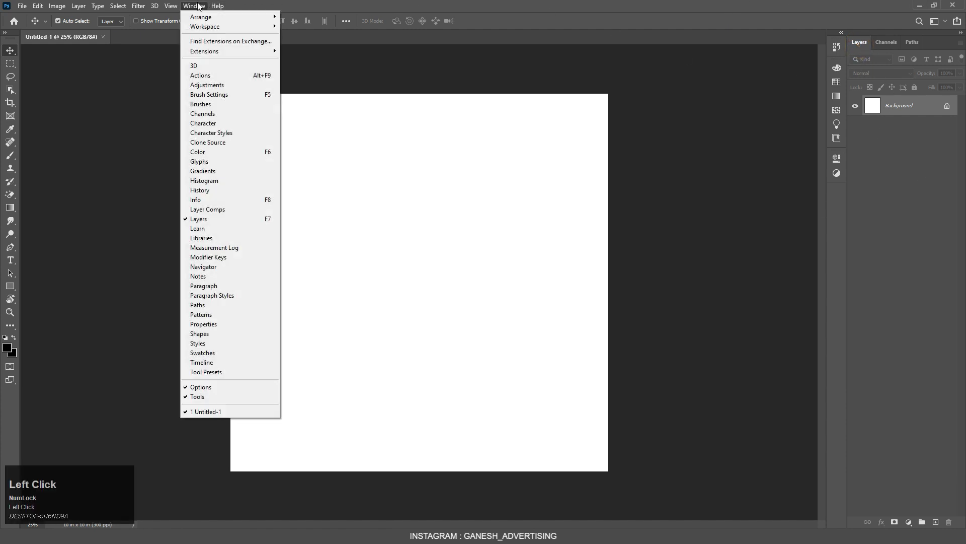
mouse_move(203, 26)
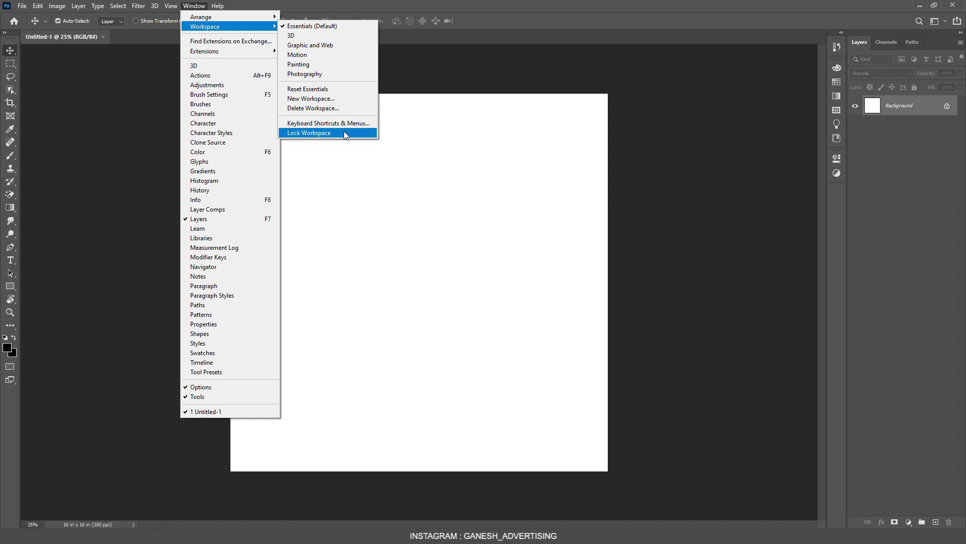
click(312, 132)
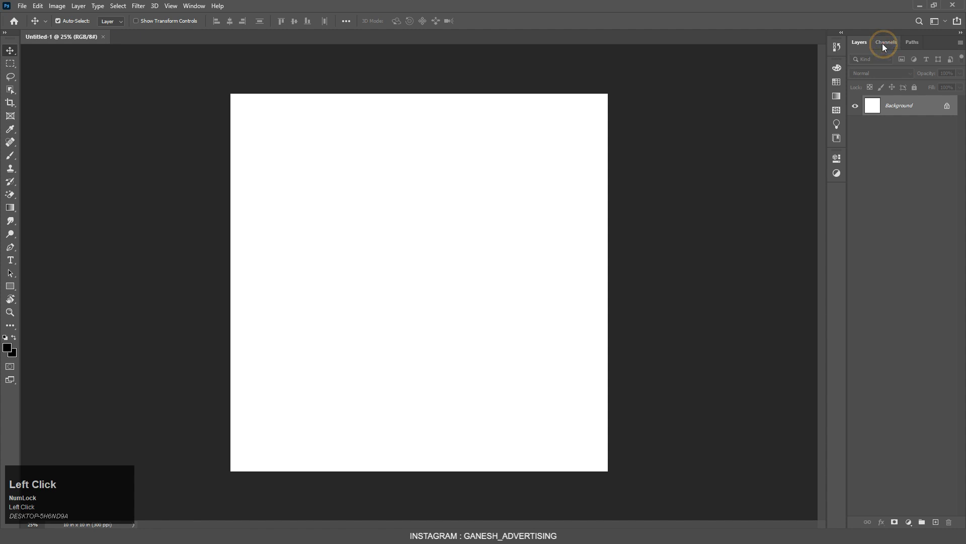
click(886, 44)
drag(947, 45, 881, 131)
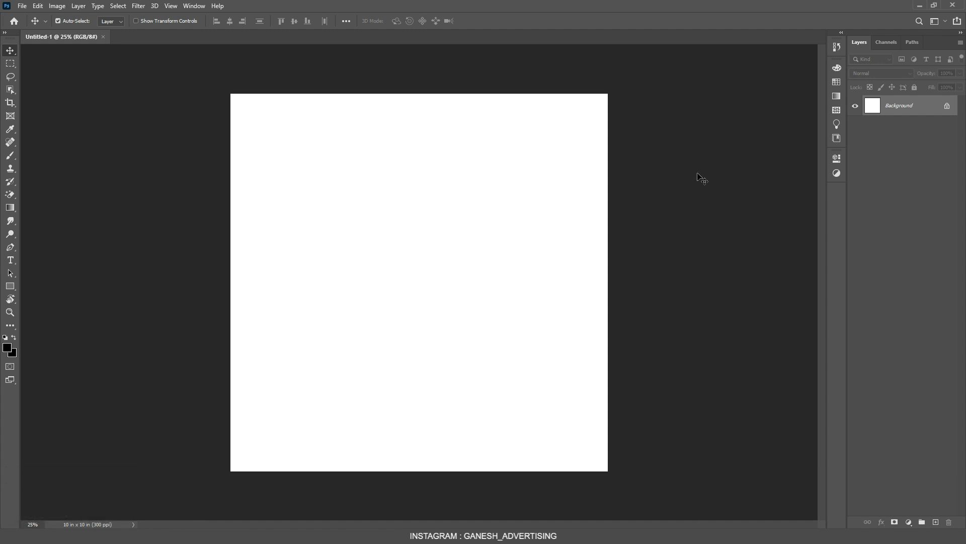
View the blank canvas at larger and smaller zoom levels, finishing with it fitted on screen.
key(ctrl)
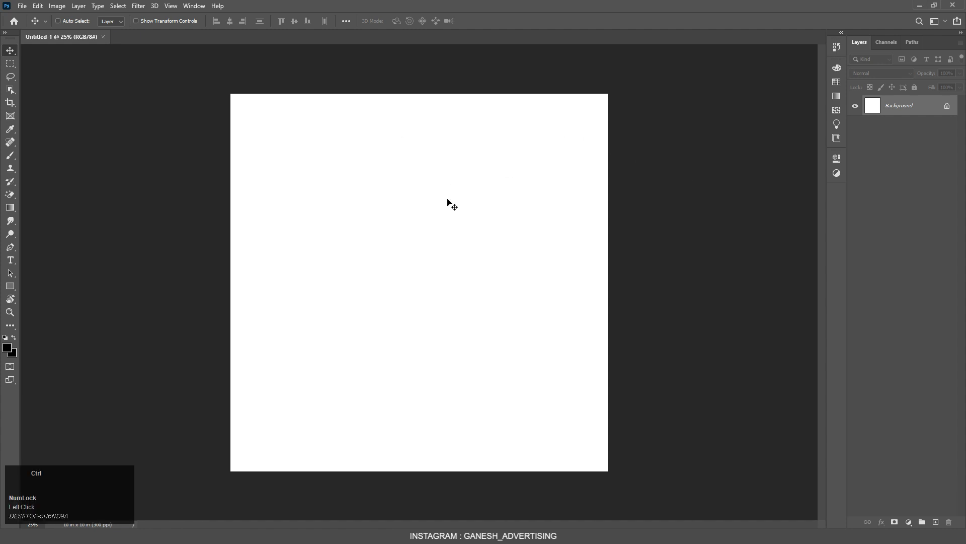
key(ctrl+plus)
key(ctrl+plus)
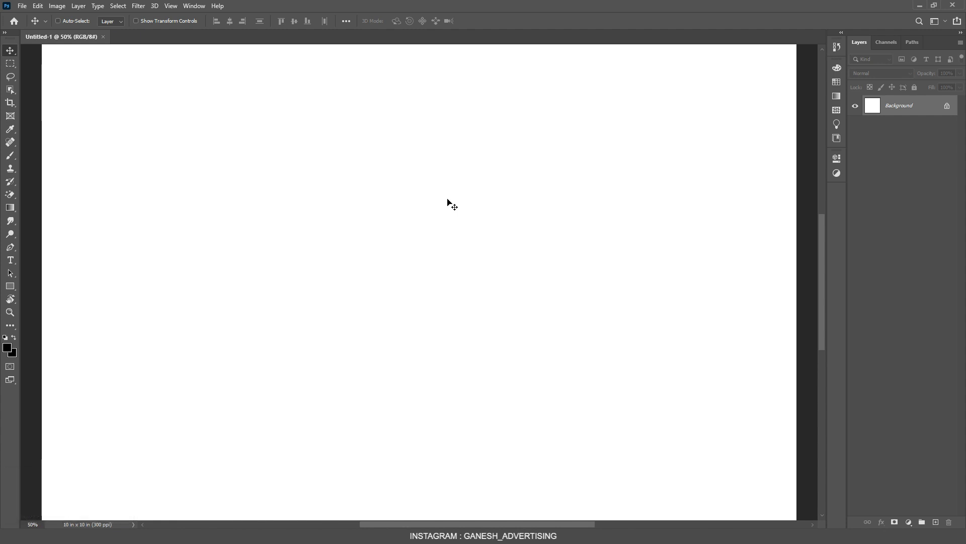
key(ctrl+minus)
key(ctrl+minus)
key(ctrl+minus)
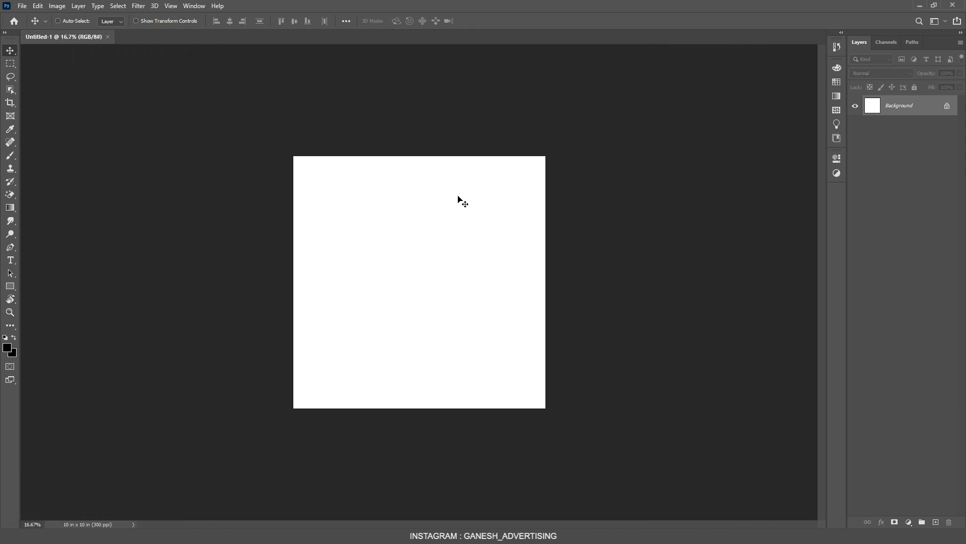
key(ctrl)
key(ctrl+0)
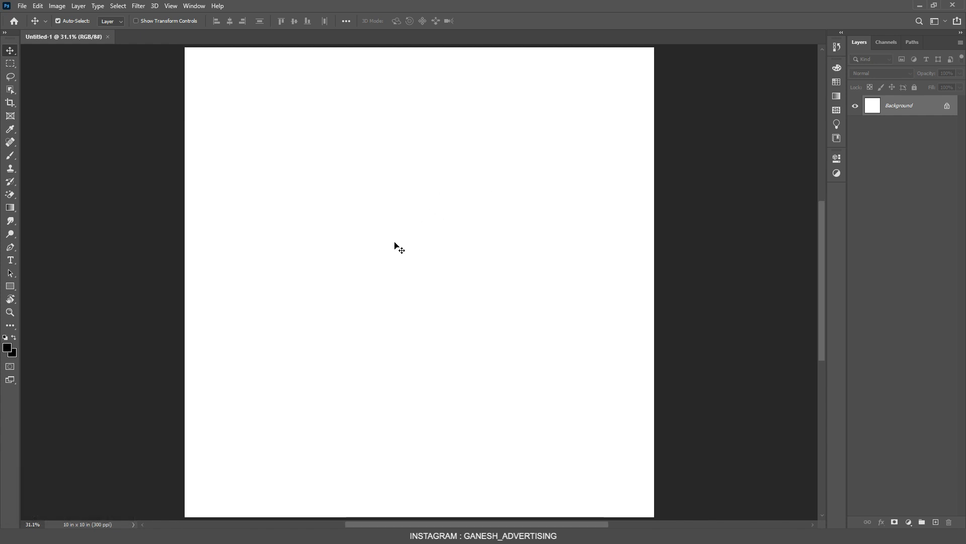
Toggle Zoom with Scroll Wheel off and back on in the Tools preferences, and accept the preferences with it enabled.
scroll(395, 244, up, 2)
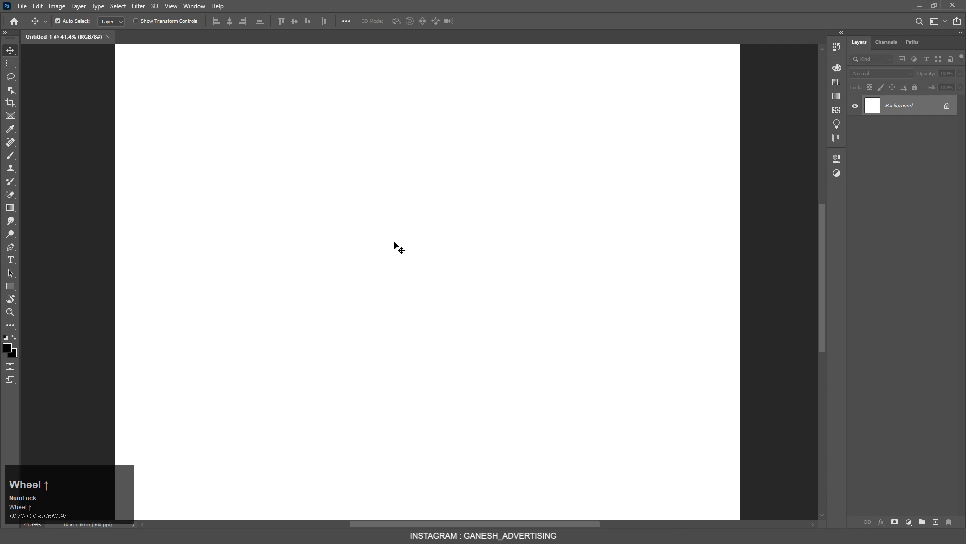
scroll(395, 244, down, 2)
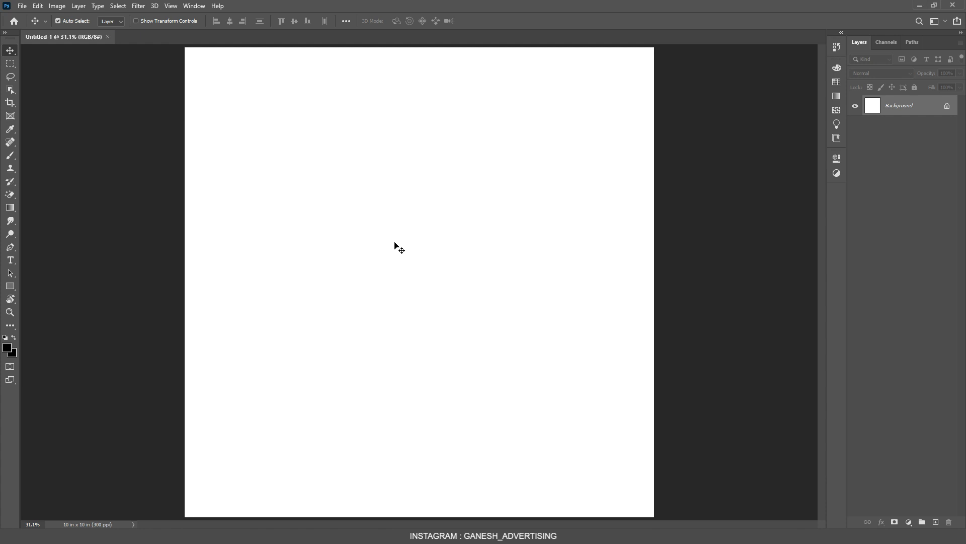
click(37, 6)
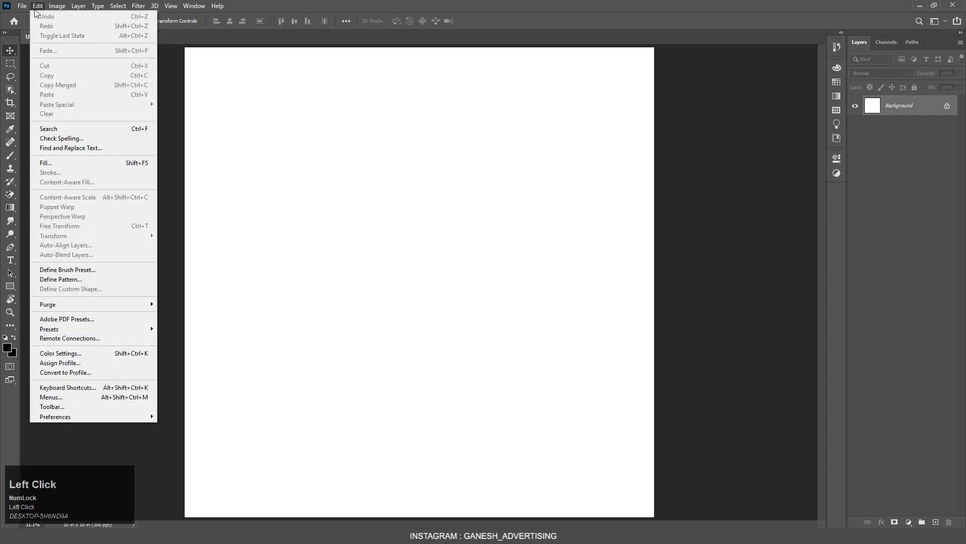
click(61, 416)
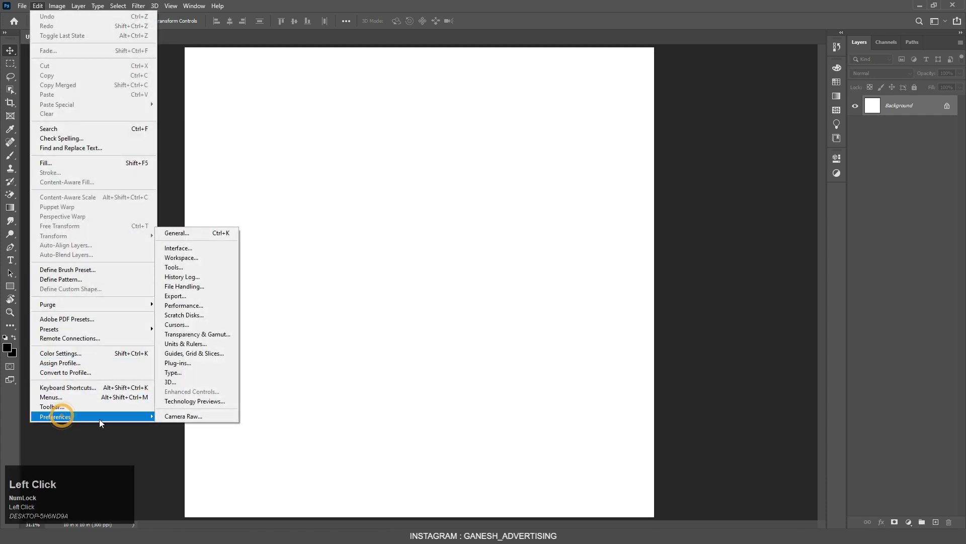
click(182, 267)
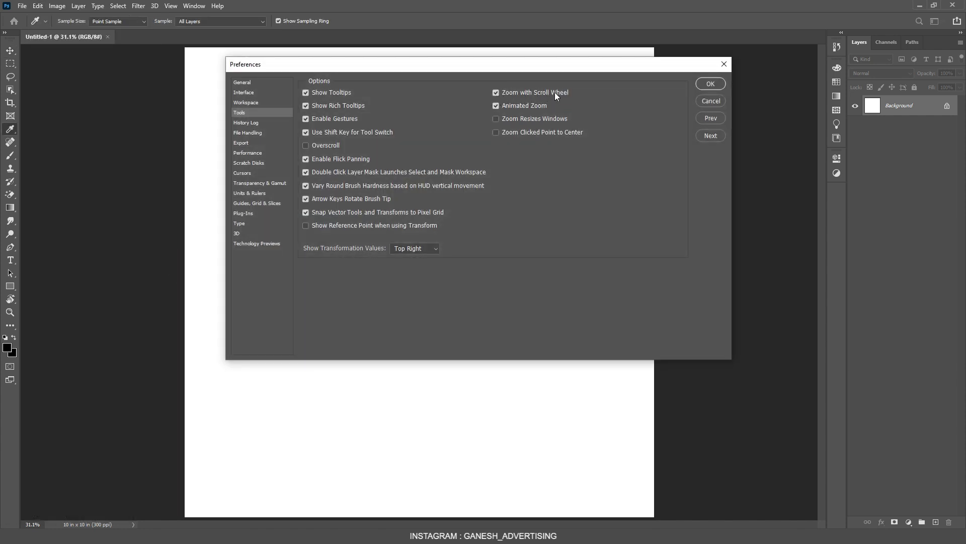
click(497, 92)
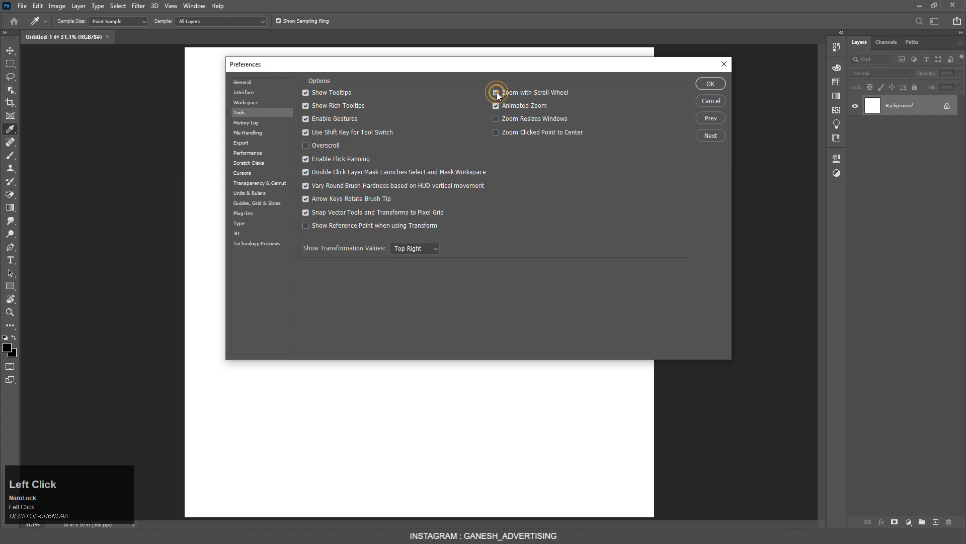
click(497, 92)
click(708, 84)
Check scroll-wheel zooming by viewing the blank canvas at smaller and larger sizes, finishing with it fitted on screen.
scroll(466, 205, down, 3)
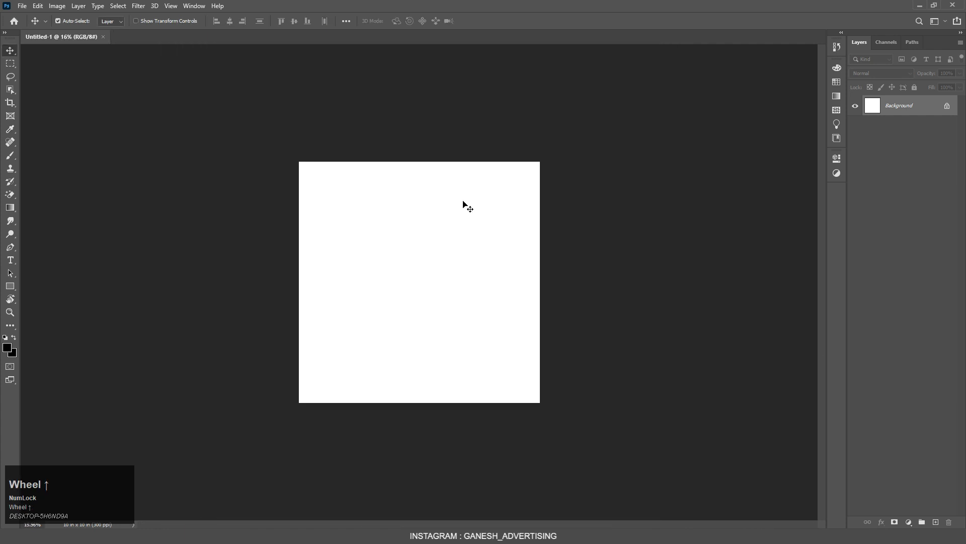
scroll(466, 205, up, 5)
scroll(465, 204, down, 5)
scroll(450, 207, up, 4)
scroll(438, 210, down, 2)
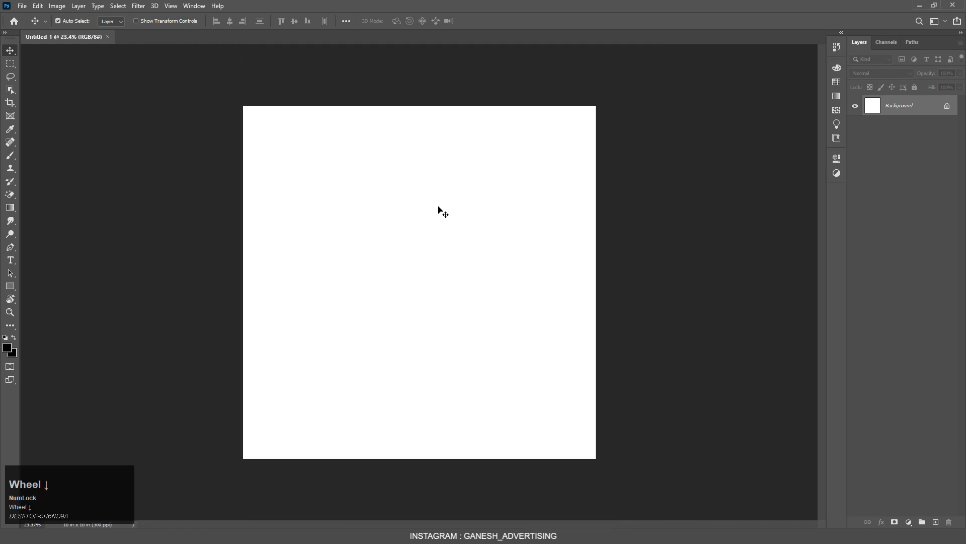
scroll(439, 211, up, 2)
scroll(439, 211, up, 1)
scroll(439, 210, down, 1)
key(ctrl+0)
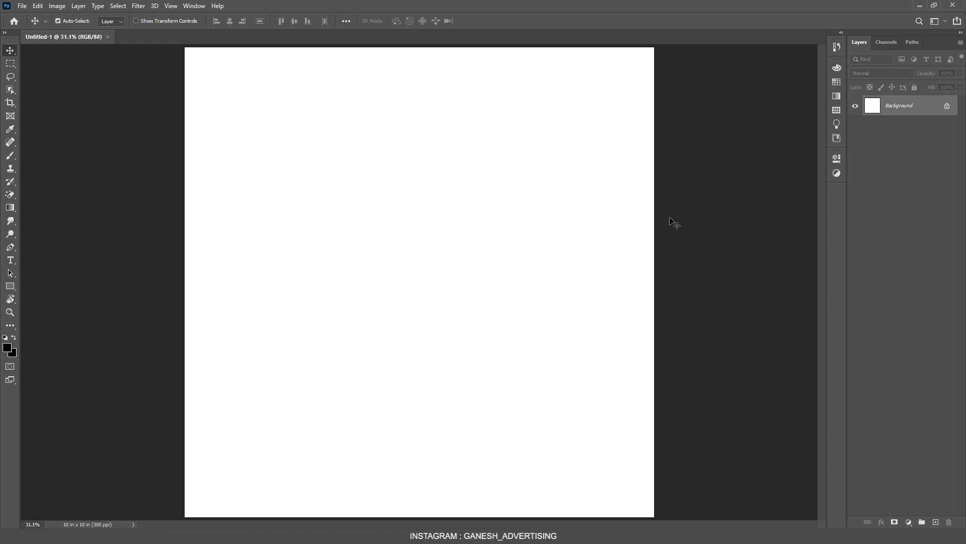
Open the smiling-young-female-talking-cell-phone image from New folder as a separate document.
key(ctrl+o)
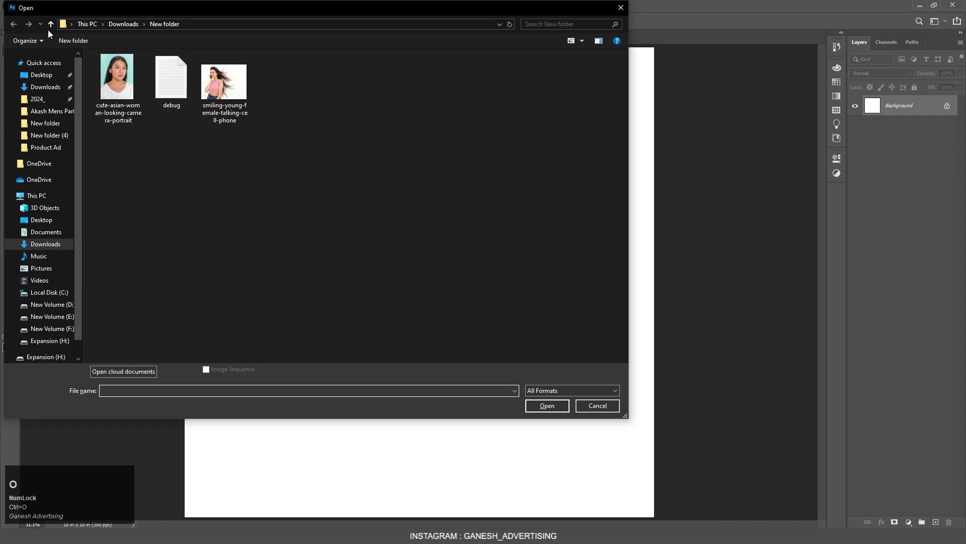
scroll(23, 241, down, 1)
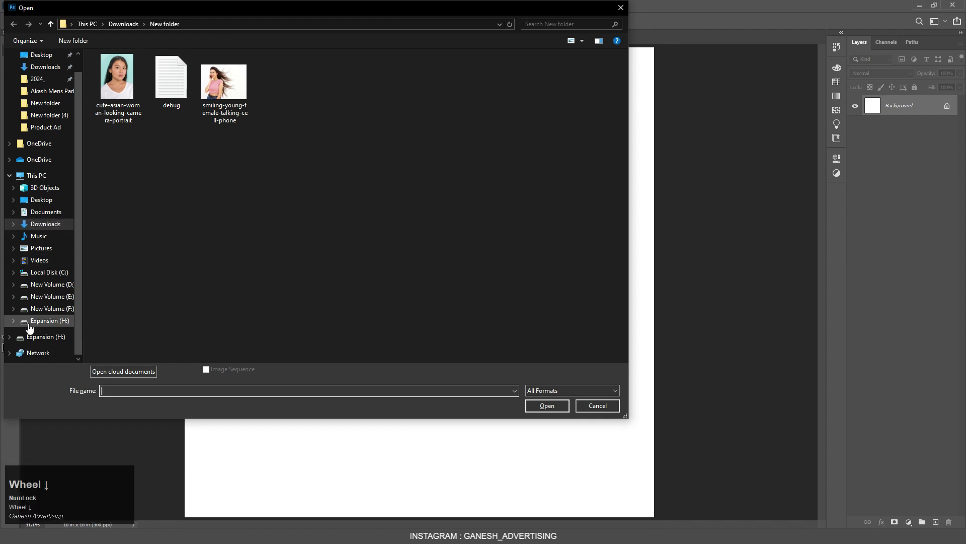
click(224, 83)
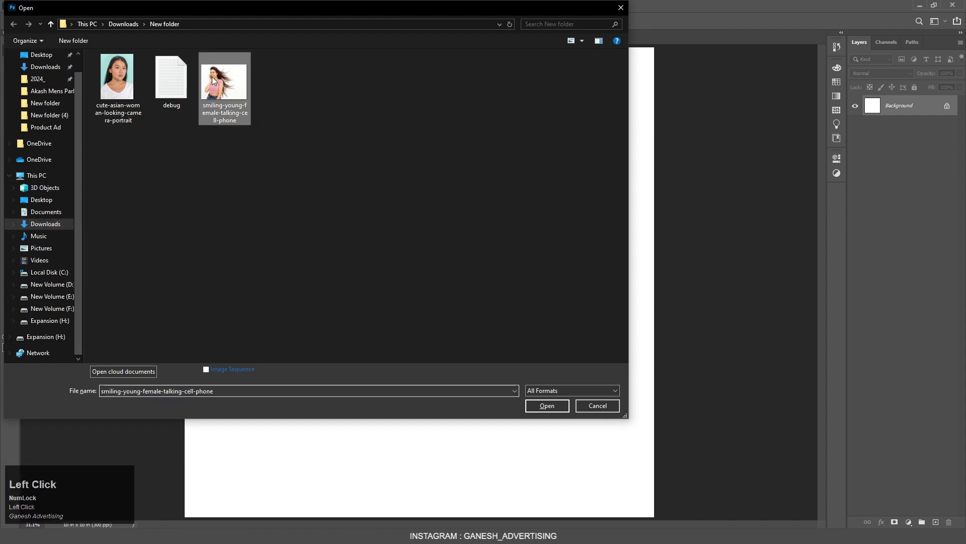
click(547, 406)
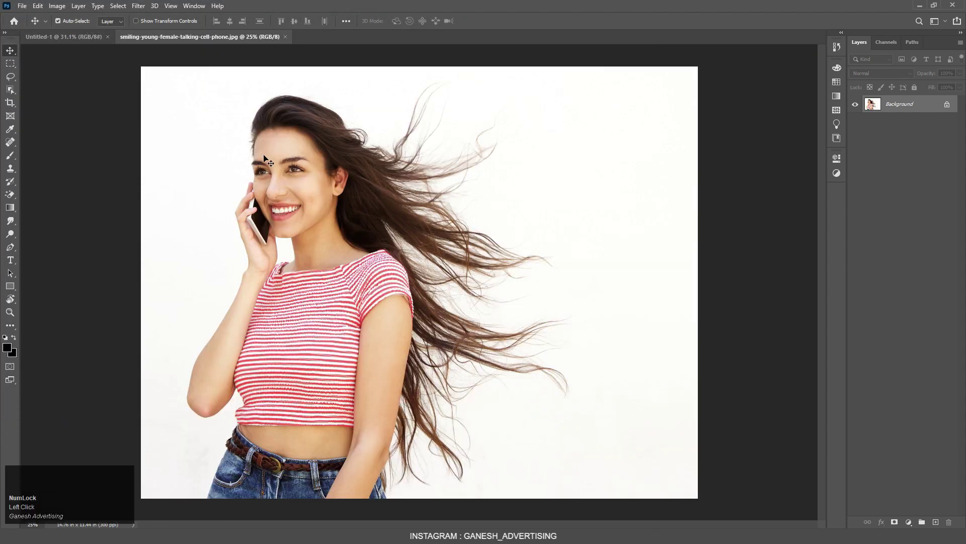
View the blank document and the opened photo alternately, and close the photo's document.
click(65, 37)
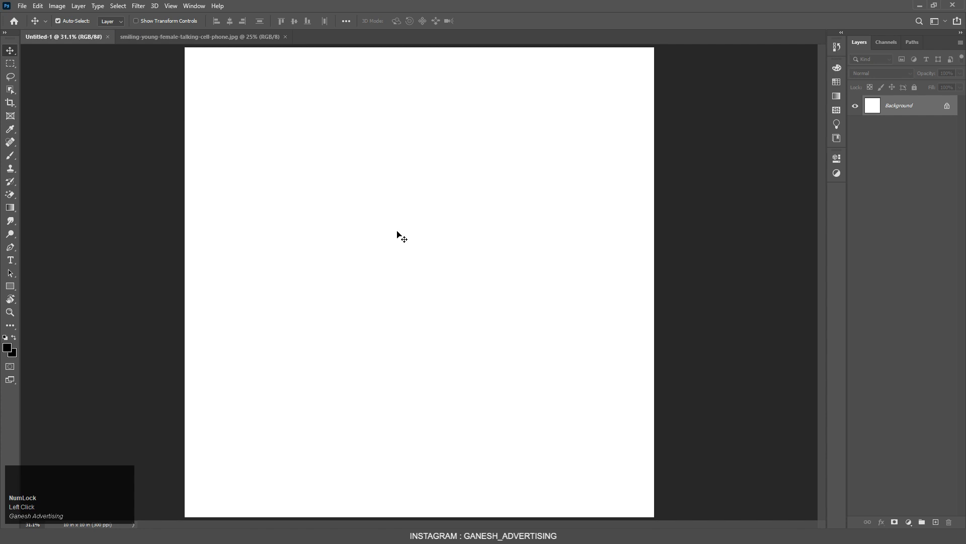
click(228, 35)
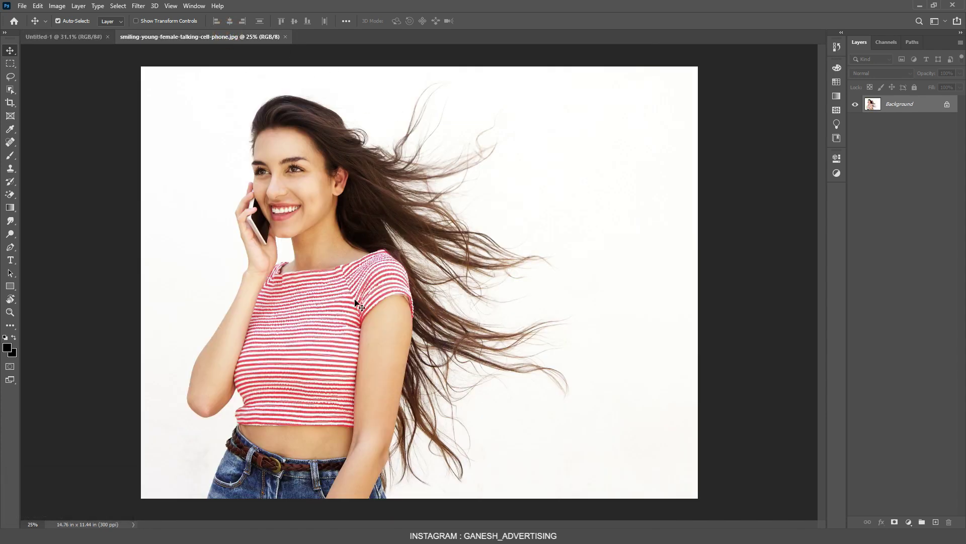
click(62, 37)
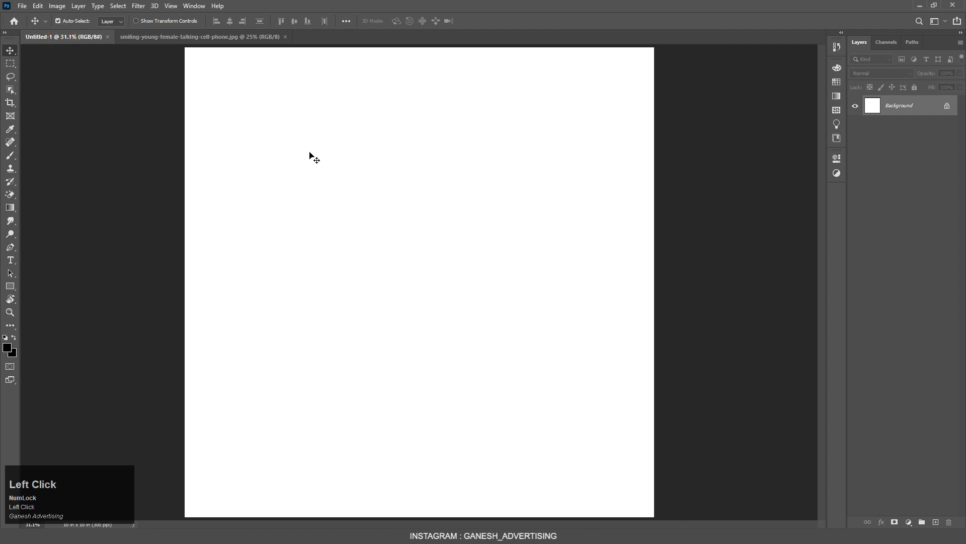
click(285, 37)
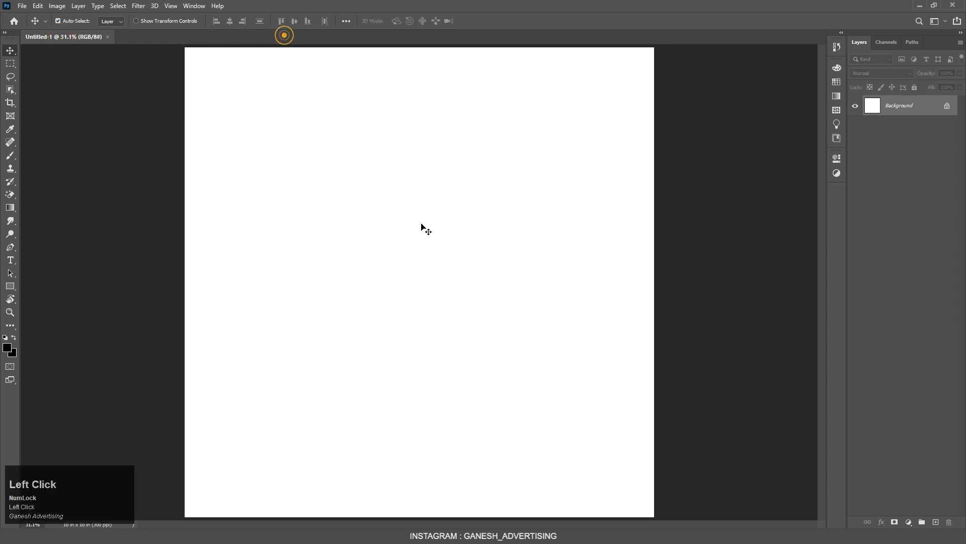
Place the smiling-young-female-talking-cell-phone image from the file explorer folder onto the blank canvas and commit the placement.
click(227, 523)
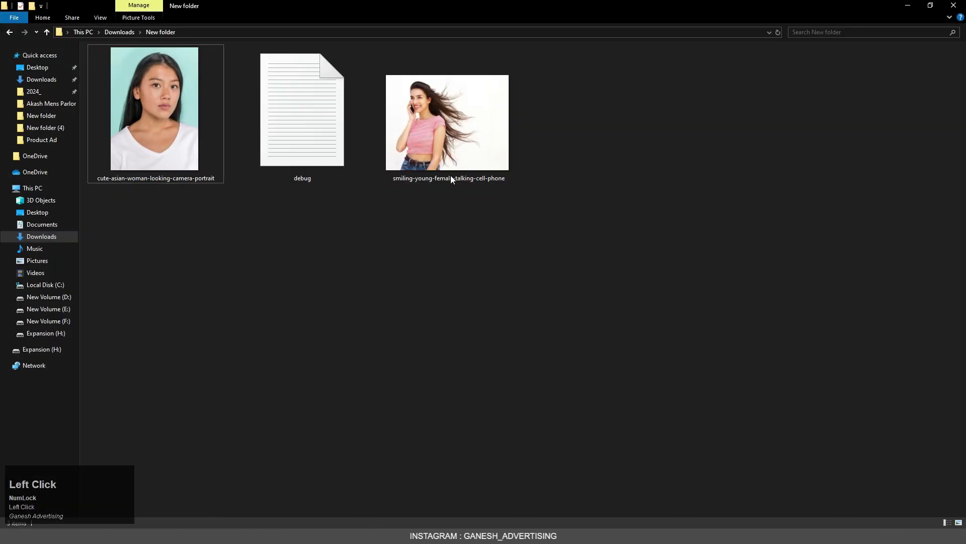
drag(453, 179, 388, 193)
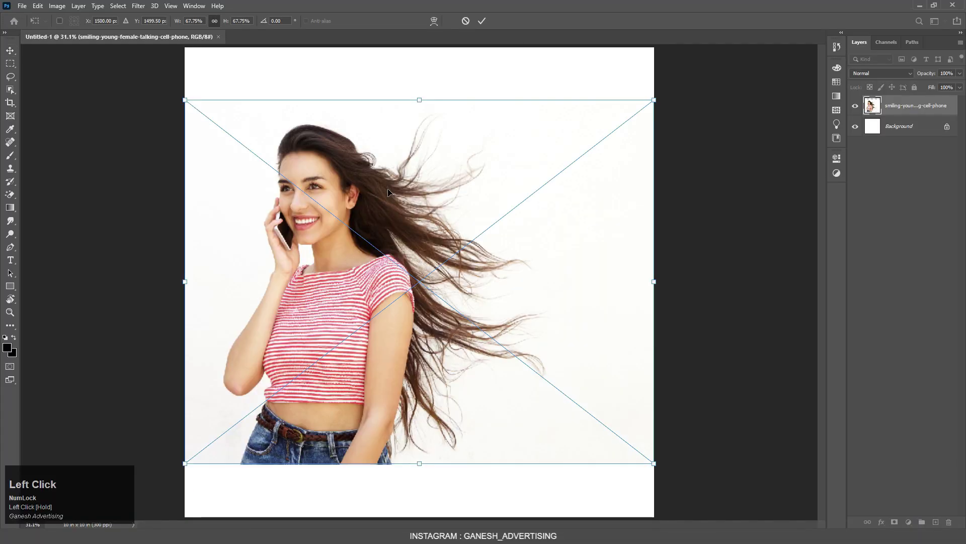
click(481, 21)
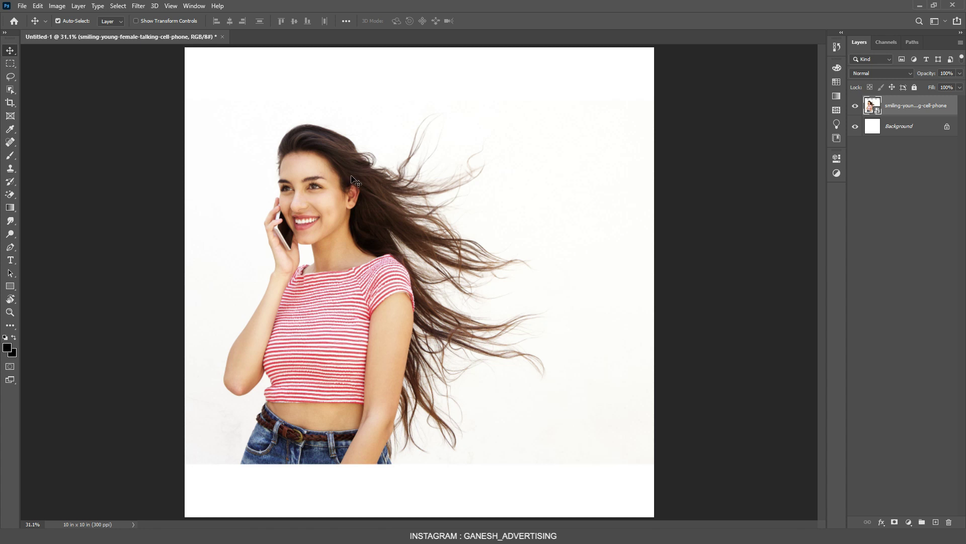
Try out the Move tool on the placed photo, undoing the first move and leaving the photo slightly right of the canvas centre.
mouse_move(354, 180)
mouse_down()
mouse_move(379, 189)
mouse_move(366, 179)
mouse_up()
key(ctrl+z)
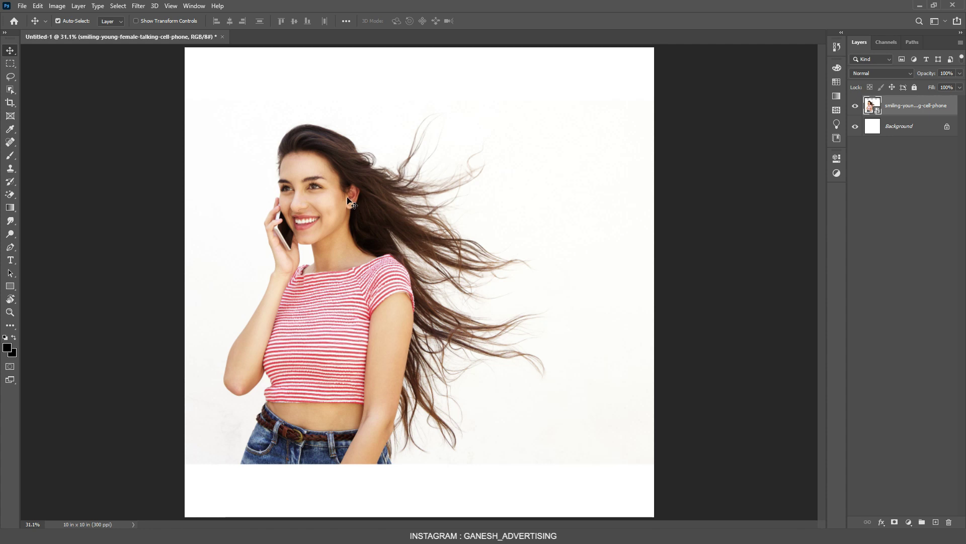
drag(344, 195, 507, 190)
drag(506, 216, 330, 202)
drag(394, 243, 429, 203)
drag(452, 212, 375, 270)
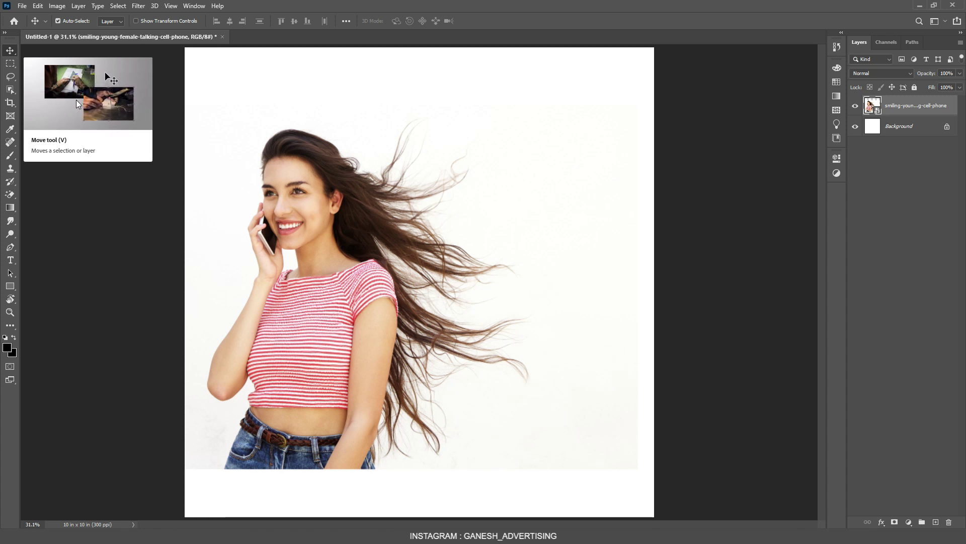
click(305, 180)
drag(305, 180, 339, 198)
Scale the photo to about 73% with Free Transform, finishing about its centre, and move it about 0.78 in right and 0.18 in up.
key(ctrl+t)
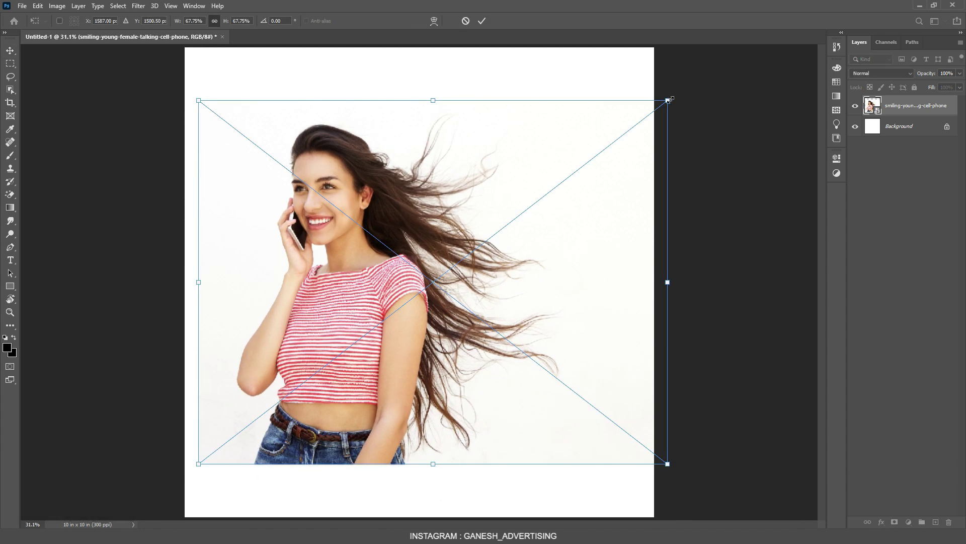
drag(668, 100, 624, 132)
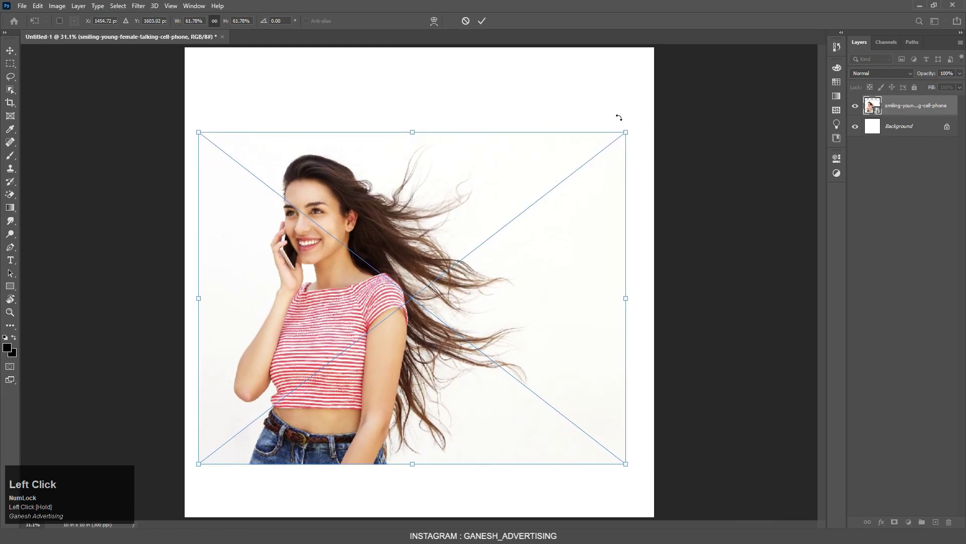
key(alt)
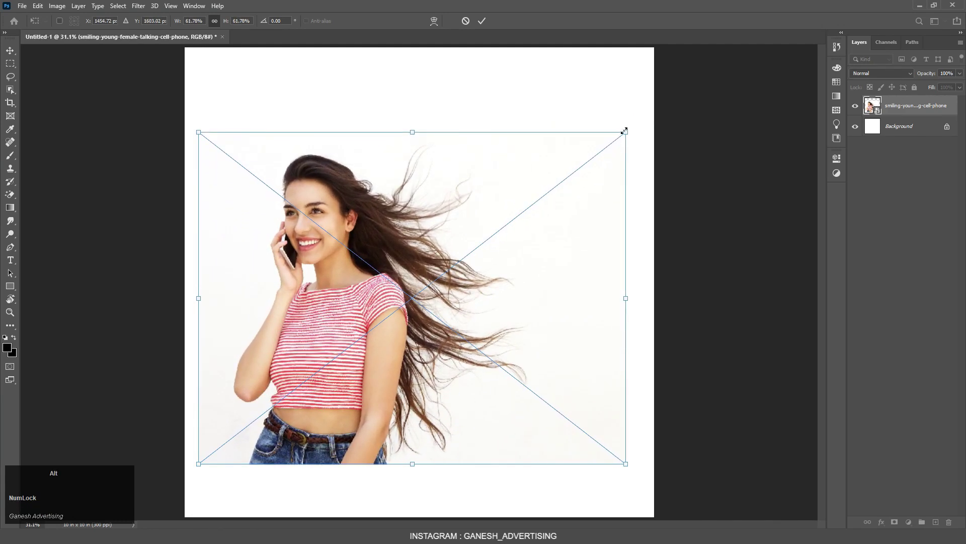
mouse_move(625, 132)
mouse_down()
mouse_move(483, 233)
mouse_move(577, 174)
mouse_move(629, 103)
mouse_move(455, 261)
mouse_move(639, 86)
mouse_move(451, 252)
mouse_move(457, 259)
mouse_move(654, 93)
mouse_move(611, 136)
mouse_up()
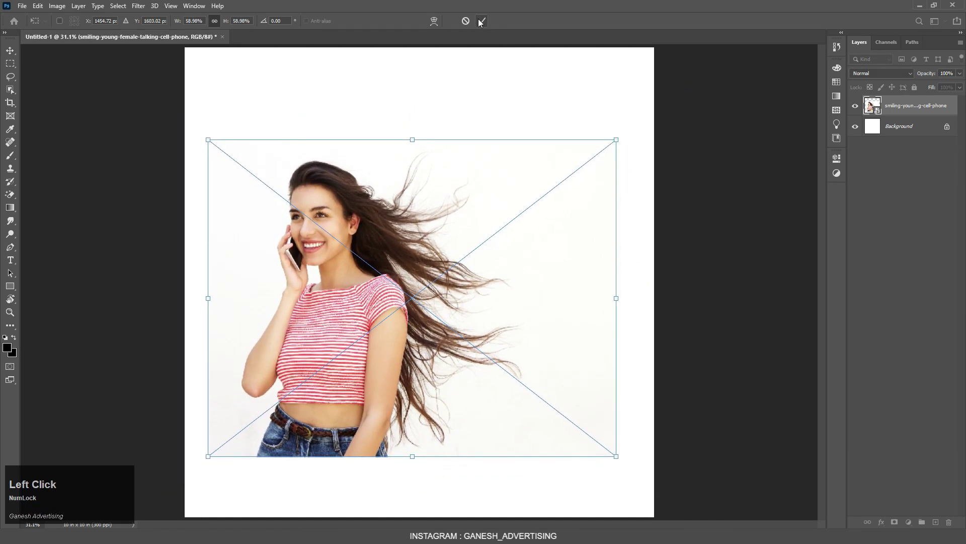
drag(616, 140, 649, 87)
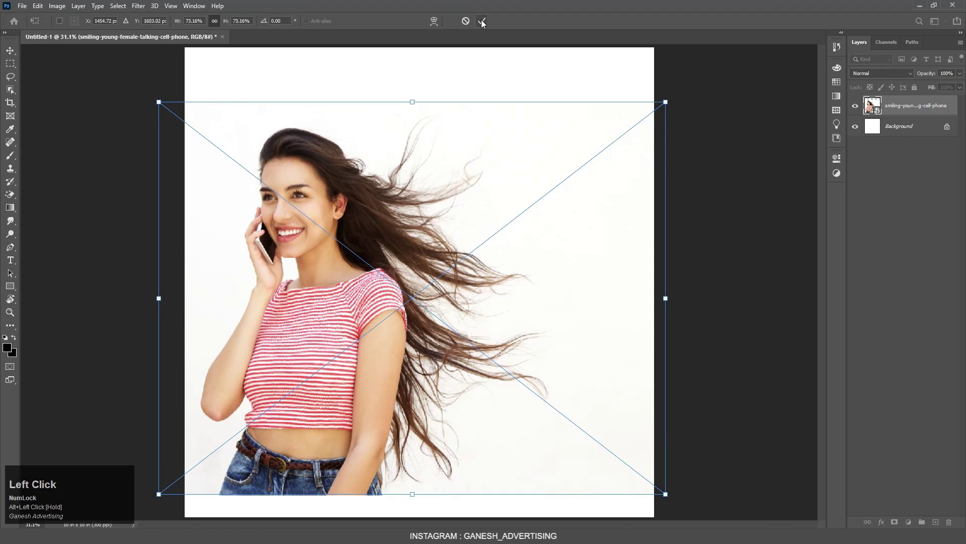
click(481, 21)
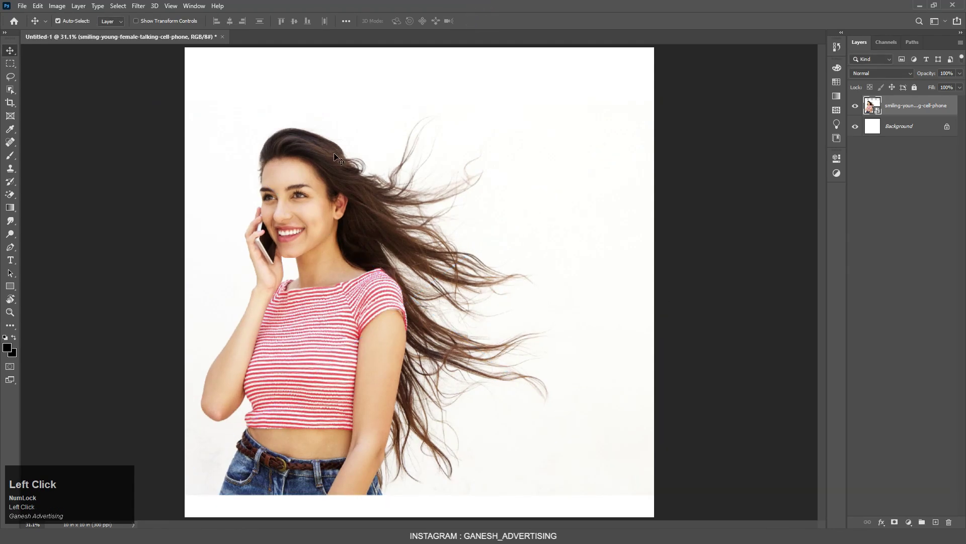
drag(338, 153, 373, 146)
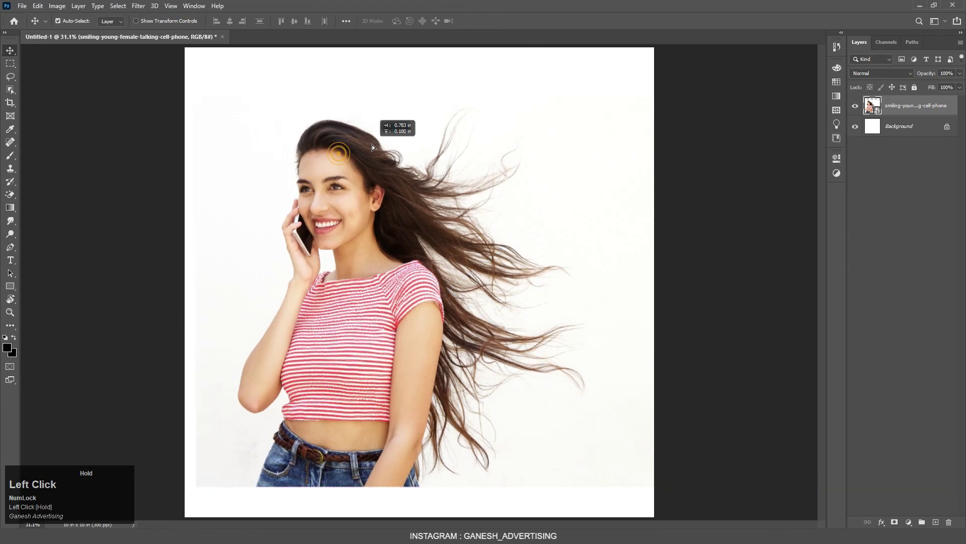
Select the woman's head and torso with a rectangular marquee, and add a smaller rectangle covering the upper hair tips beyond its edge.
click(10, 65)
drag(251, 119, 500, 393)
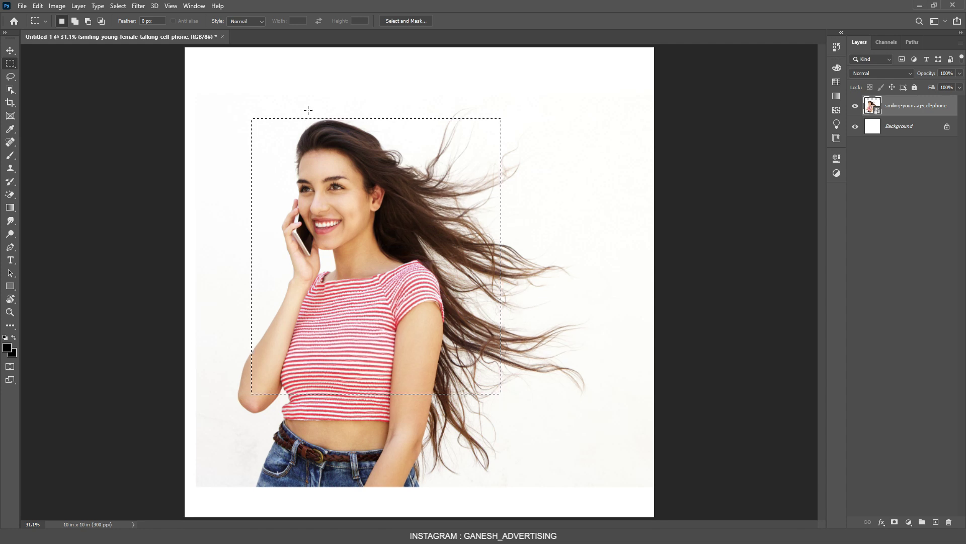
scroll(333, 123, down, 3)
scroll(617, 98, down, 4)
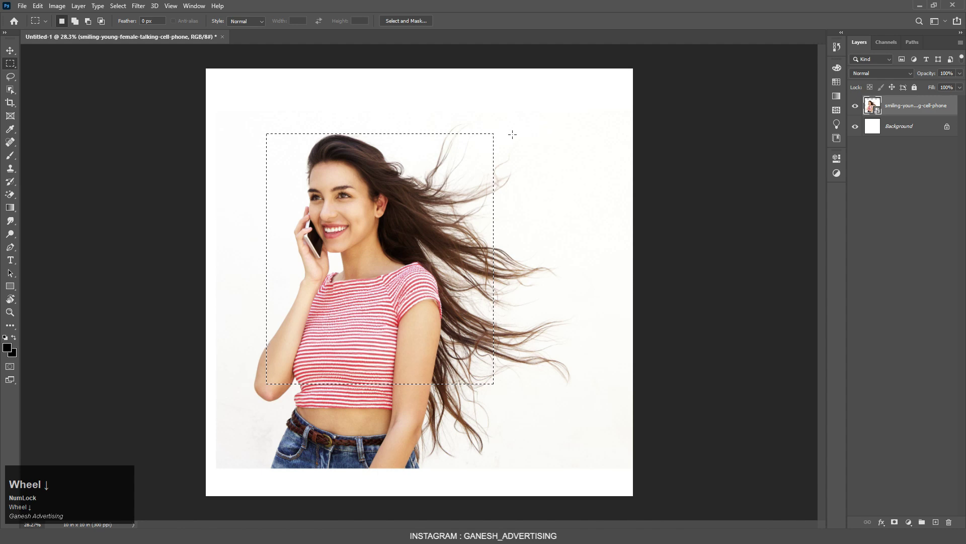
scroll(503, 161, up, 4)
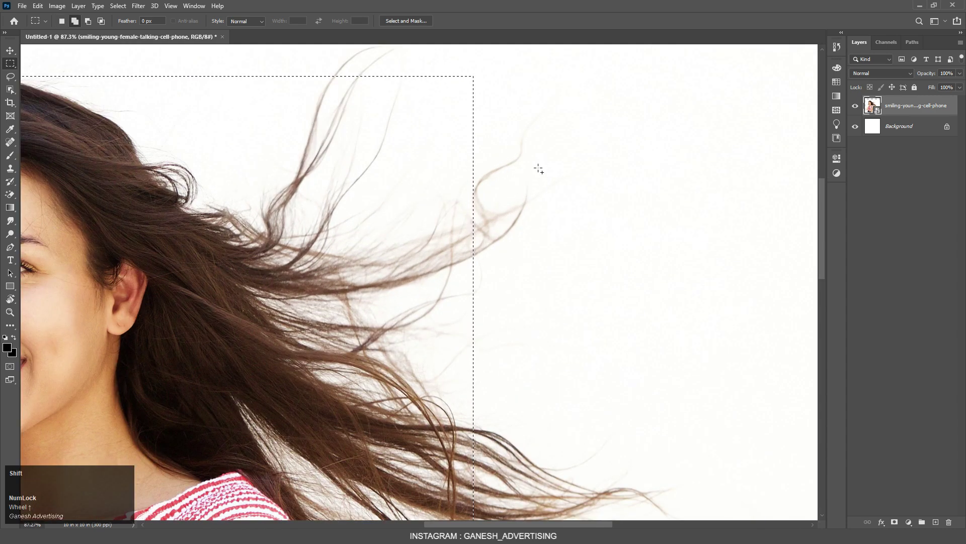
scroll(511, 171, up, 2)
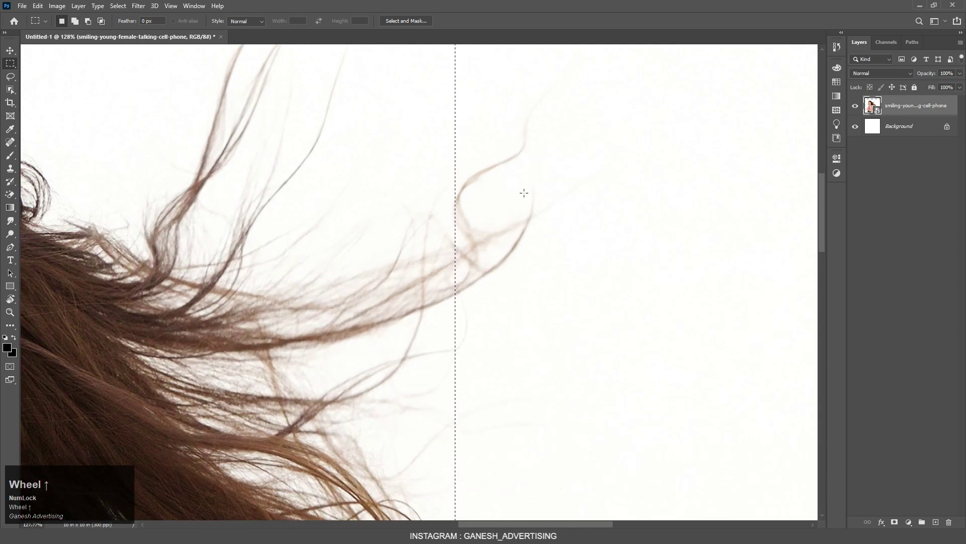
key(shift)
drag(580, 142, 418, 294)
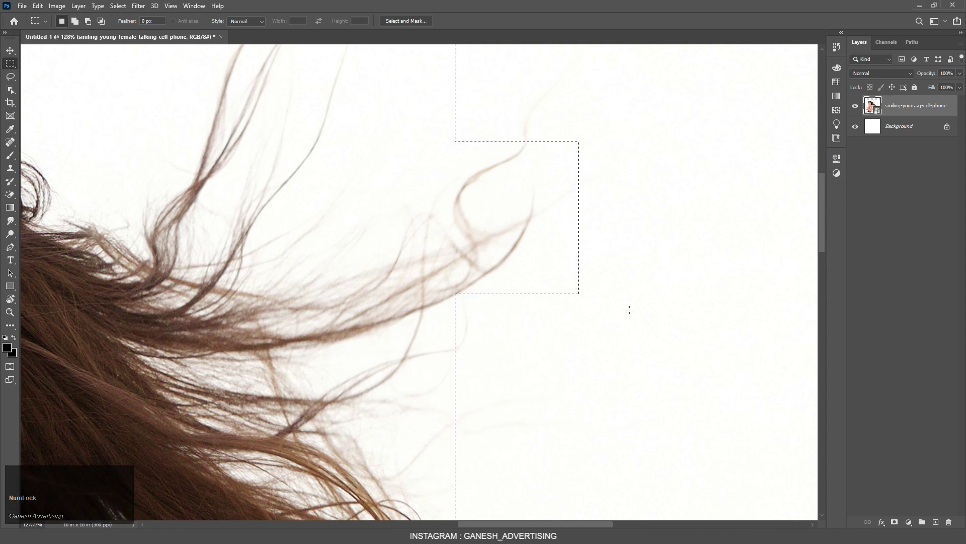
Subtract three small rectangles from the outer edge of the selected area around the upper hair tips.
key(alt)
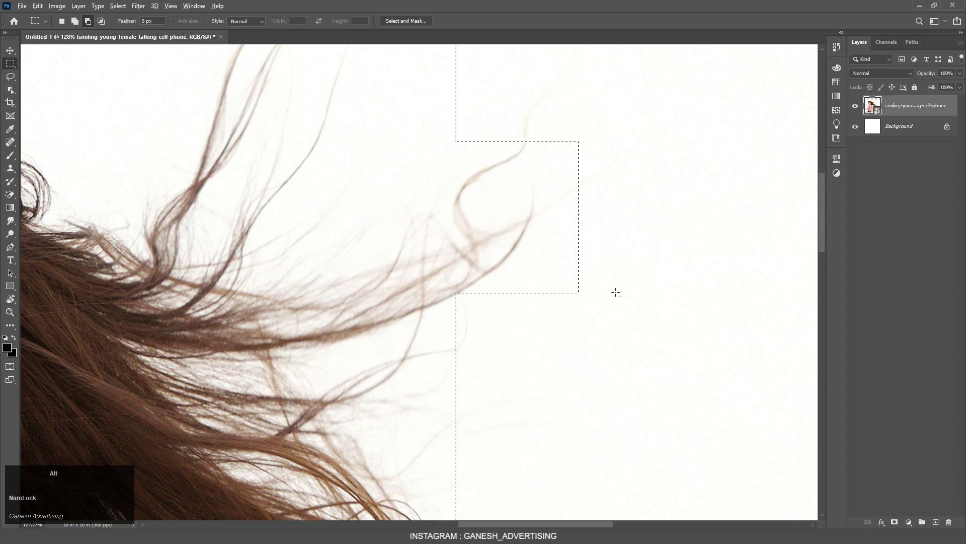
drag(601, 121, 545, 175)
drag(559, 216, 539, 201)
drag(561, 227, 524, 274)
scroll(544, 232, down, 3)
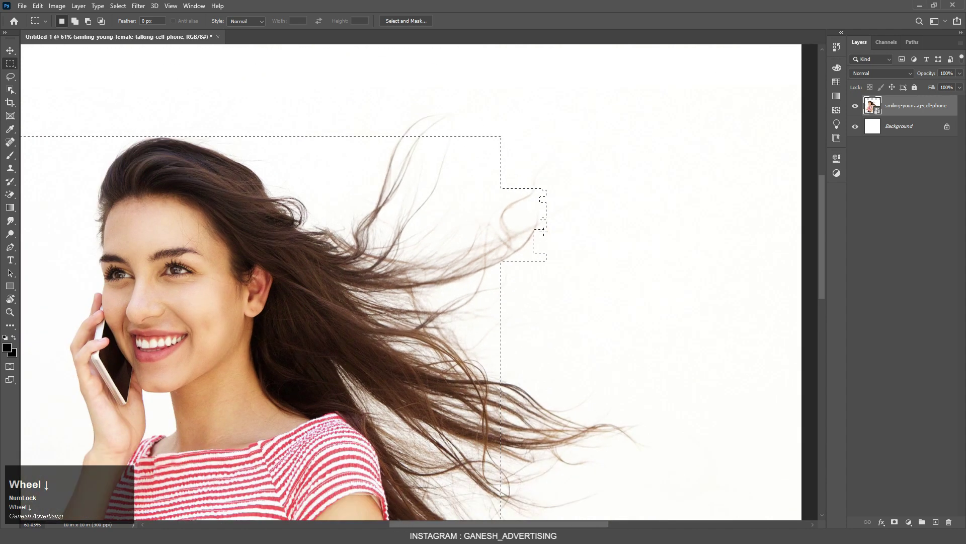
Clear the rectangular selection from the photo.
scroll(543, 232, down, 3)
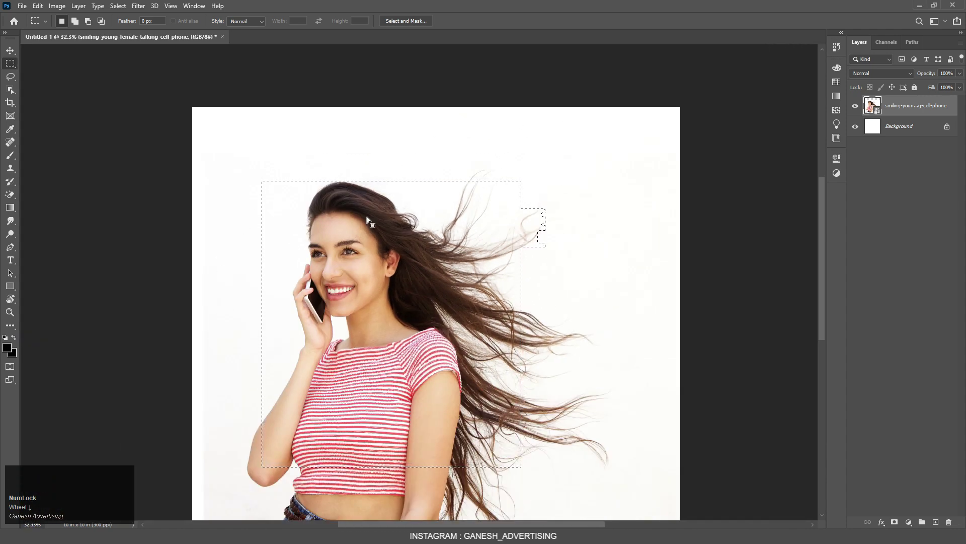
scroll(372, 227, down, 2)
key(ctrl+d)
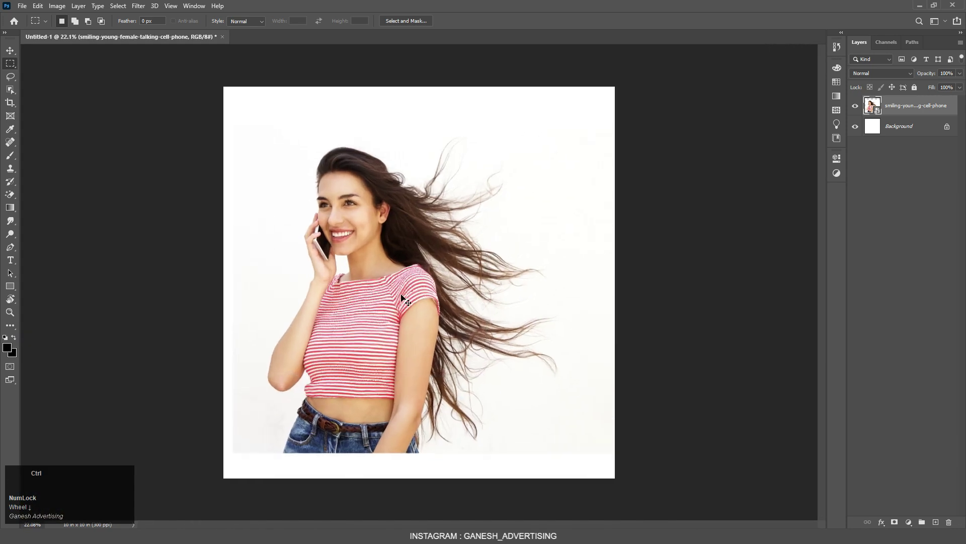
scroll(401, 296, up, 1)
key(ctrl+d)
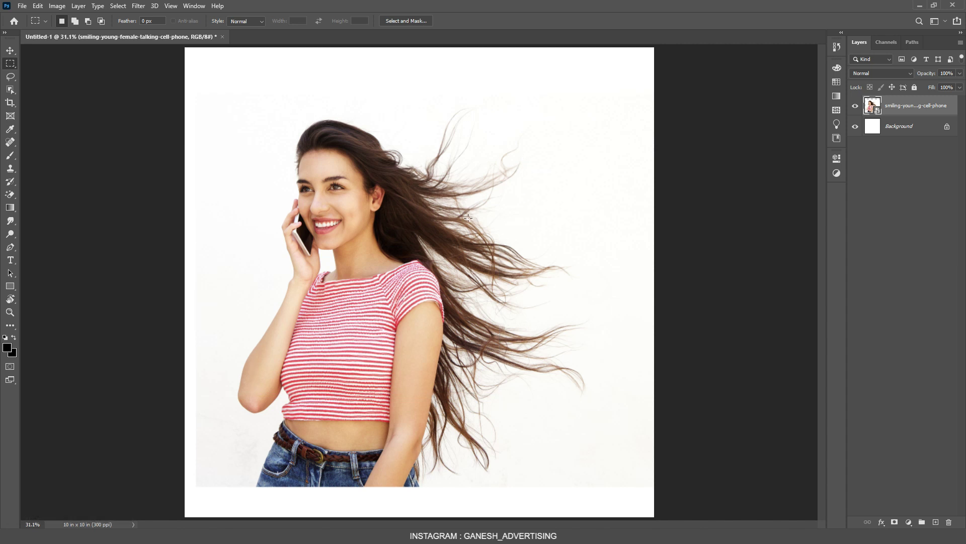
Try out the Elliptical Marquee tool by drawing several ellipses and circles over the woman's head and hair, clearing the selections.
right_click(17, 68)
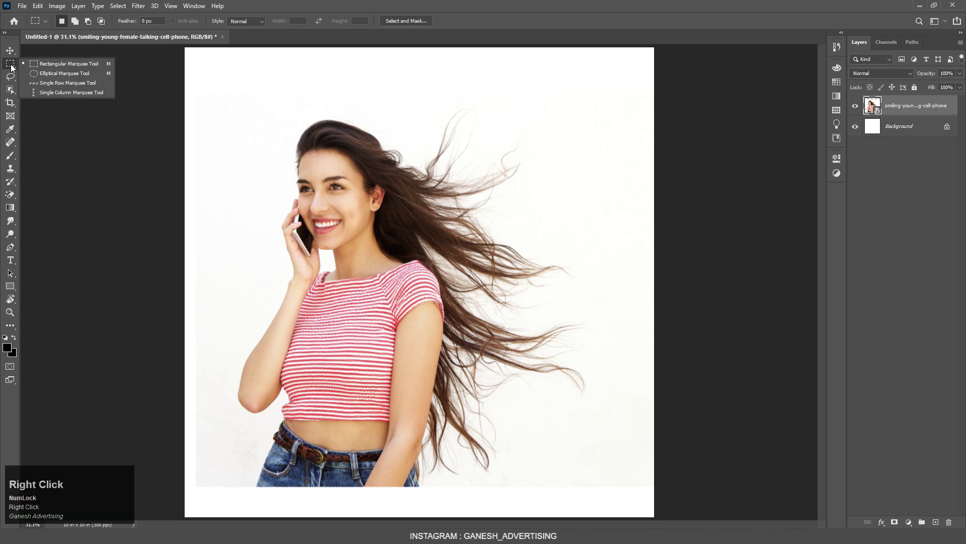
click(46, 74)
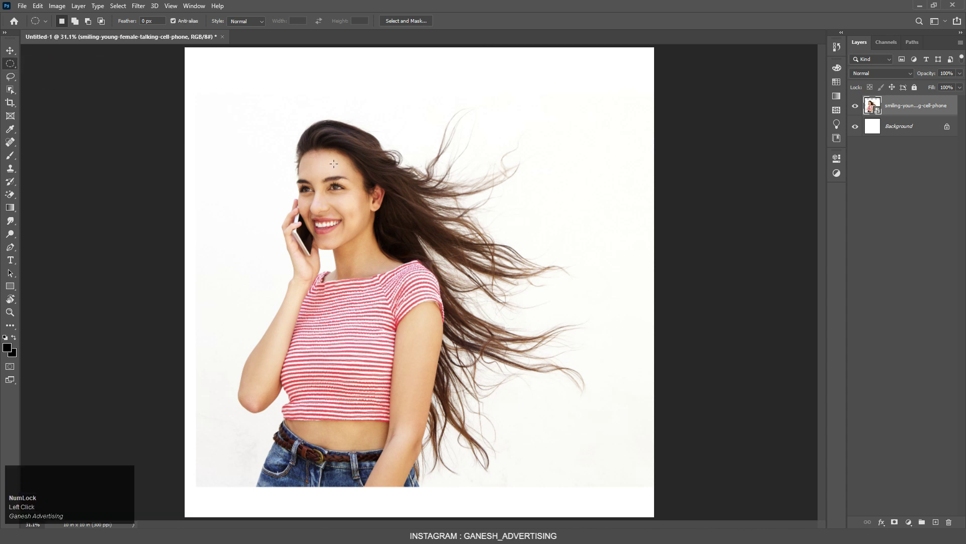
drag(290, 124, 475, 276)
key(ctrl+d)
drag(394, 223, 508, 355)
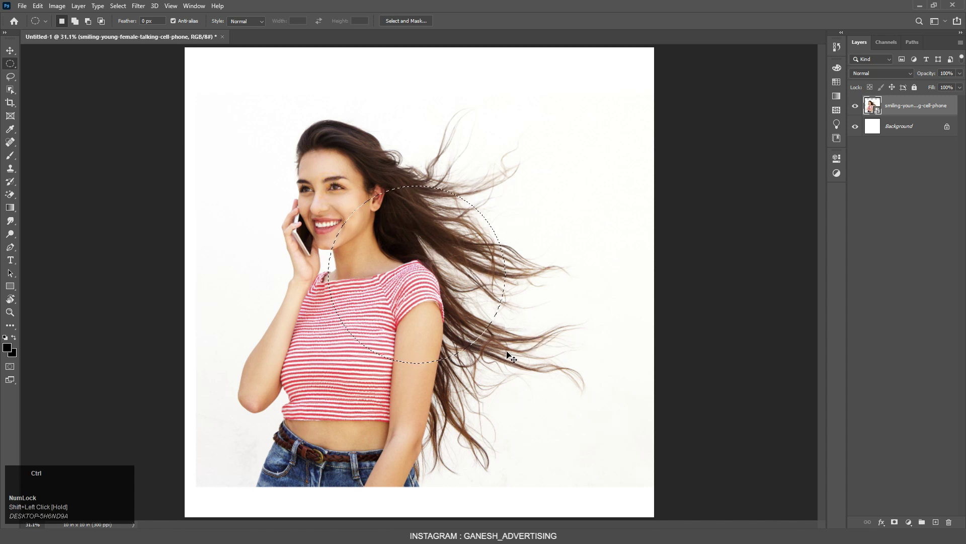
key(ctrl+d)
drag(389, 123, 468, 297)
click(389, 123)
drag(475, 138, 552, 297)
drag(347, 157, 553, 227)
key(ctrl+d)
Select a circle on the white background beside the woman's face, and add a smaller overlapping circle at its upper-right edge.
scroll(302, 169, up, 5)
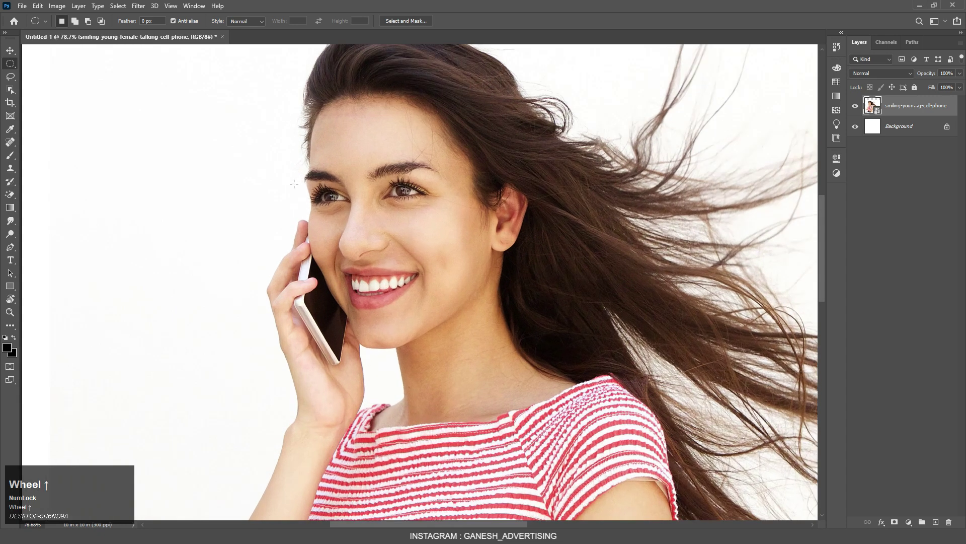
scroll(421, 209, down, 2)
scroll(518, 201, up, 2)
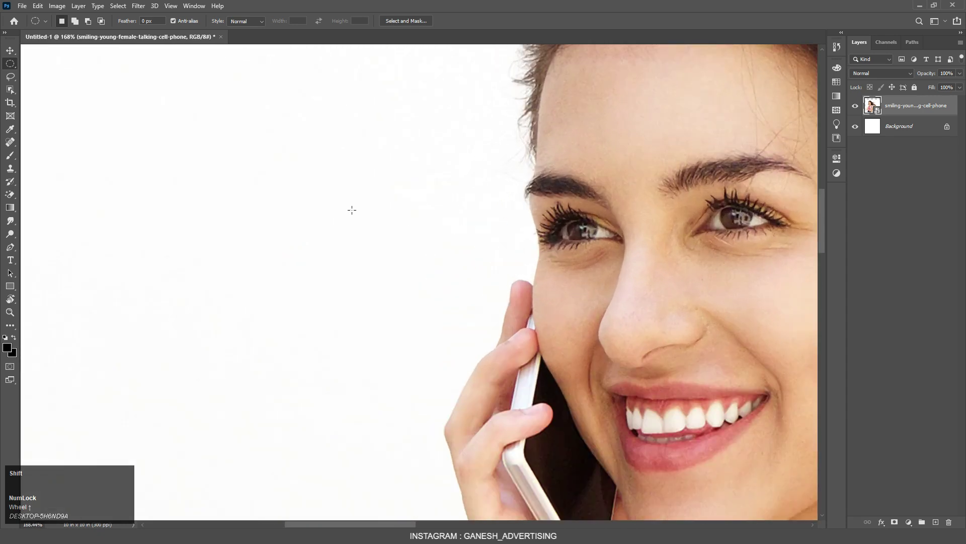
drag(369, 216, 524, 304)
scroll(470, 249, up, 5)
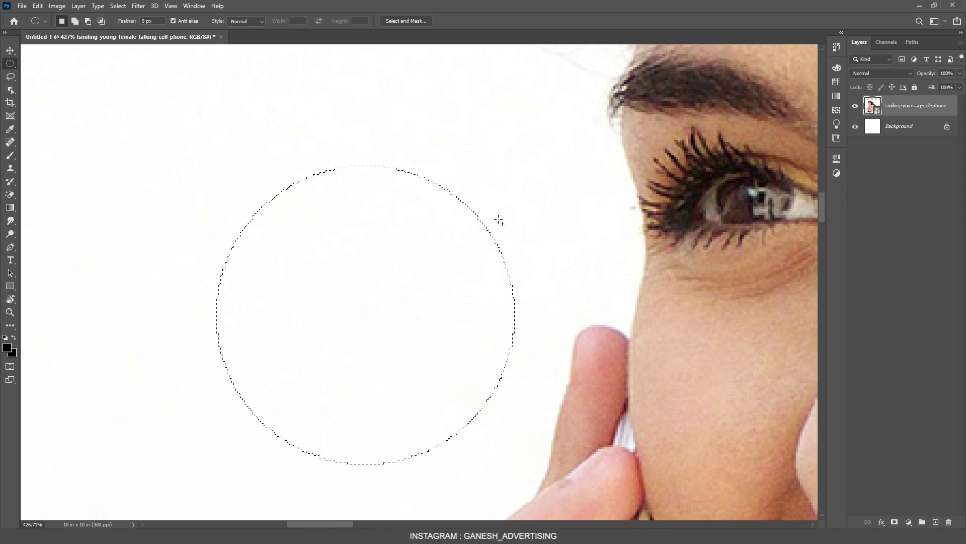
drag(543, 156, 443, 251)
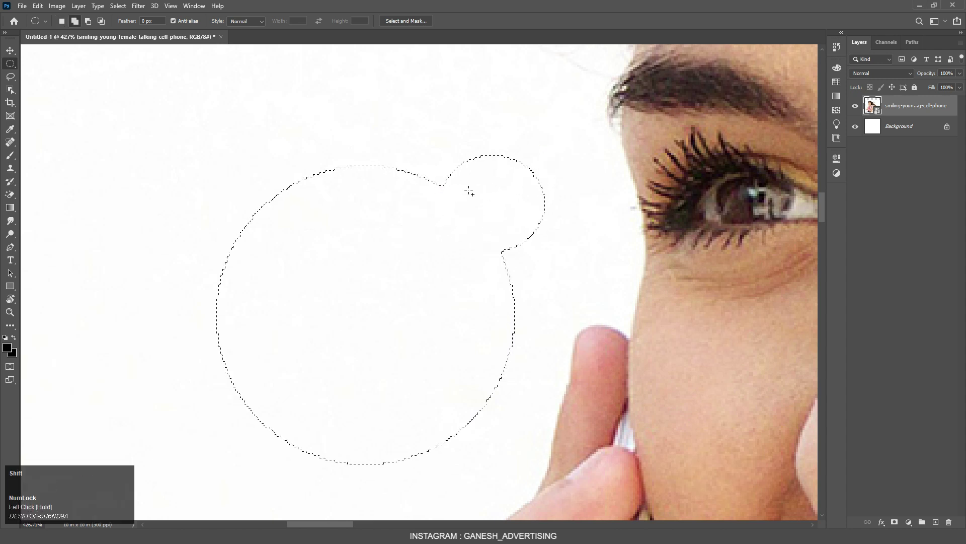
Subtract two circular areas from the added bulge at the circle's upper-right edge.
key(alt)
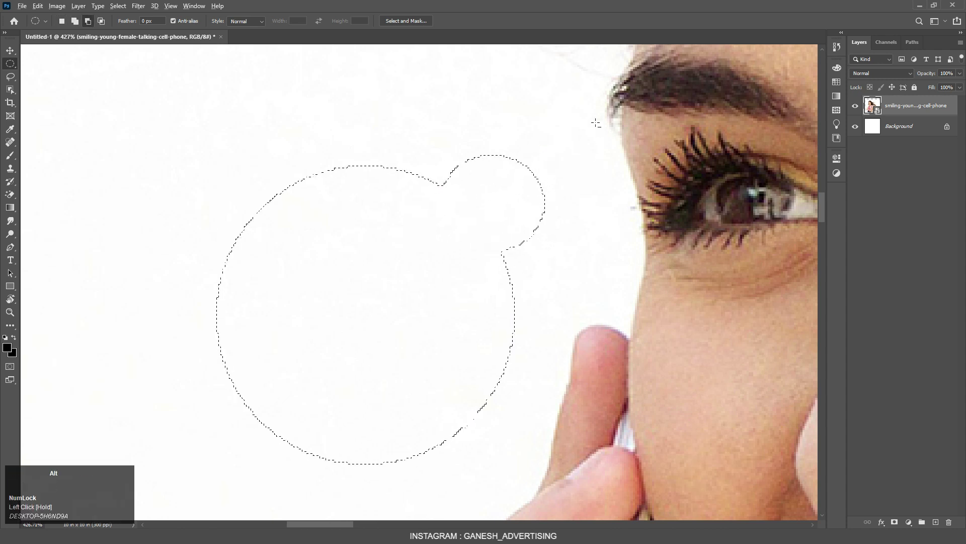
drag(596, 122, 470, 252)
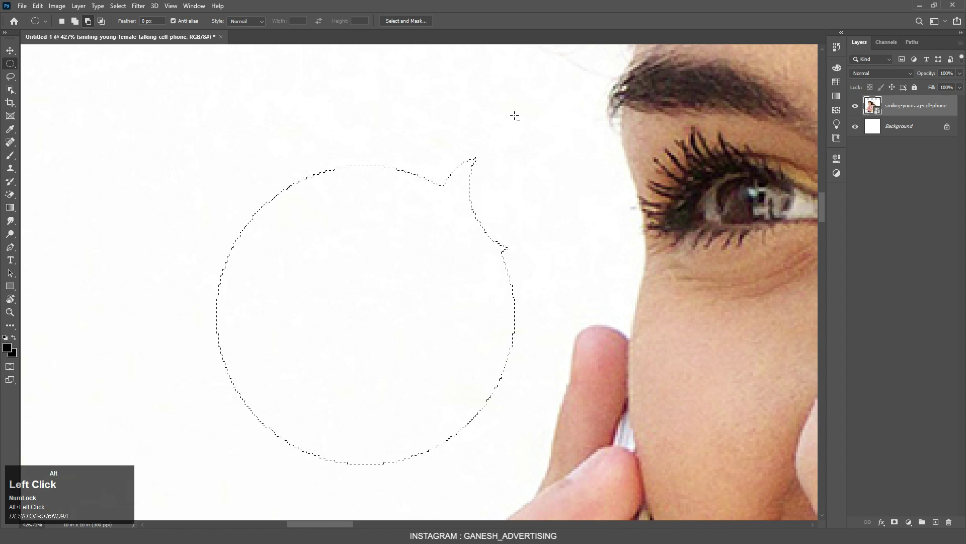
drag(515, 116, 440, 210)
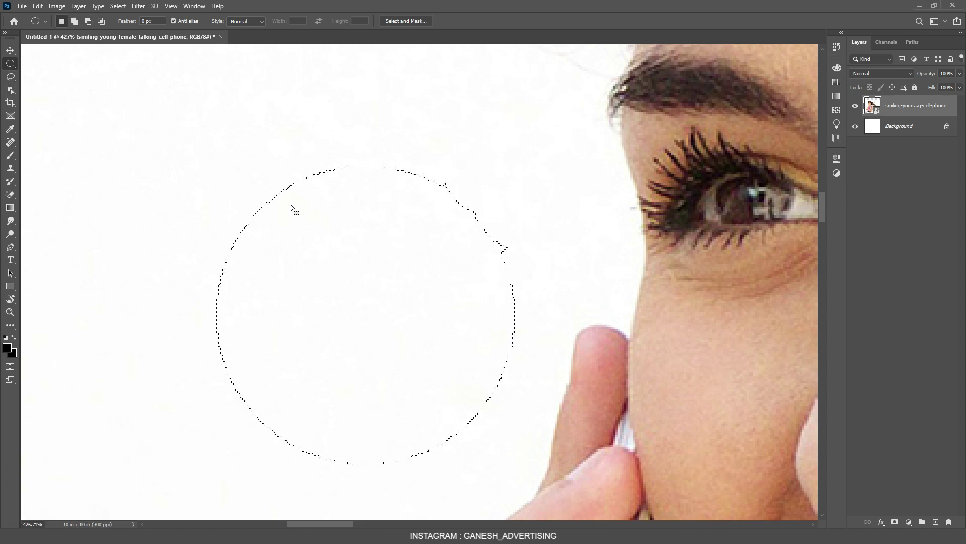
Add a small freehand area to the circle's upper-right edge with the Lasso tool.
right_click(10, 77)
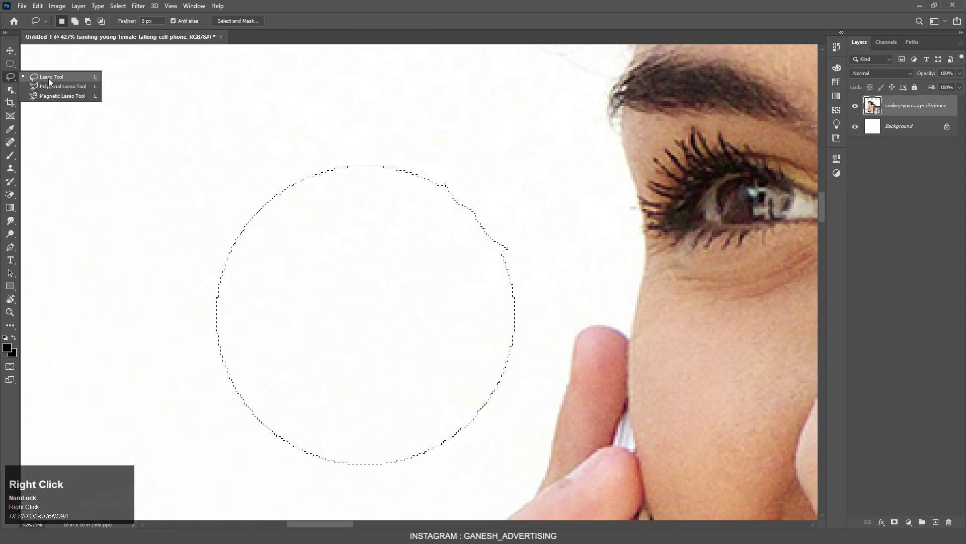
click(48, 77)
scroll(505, 260, up, 2)
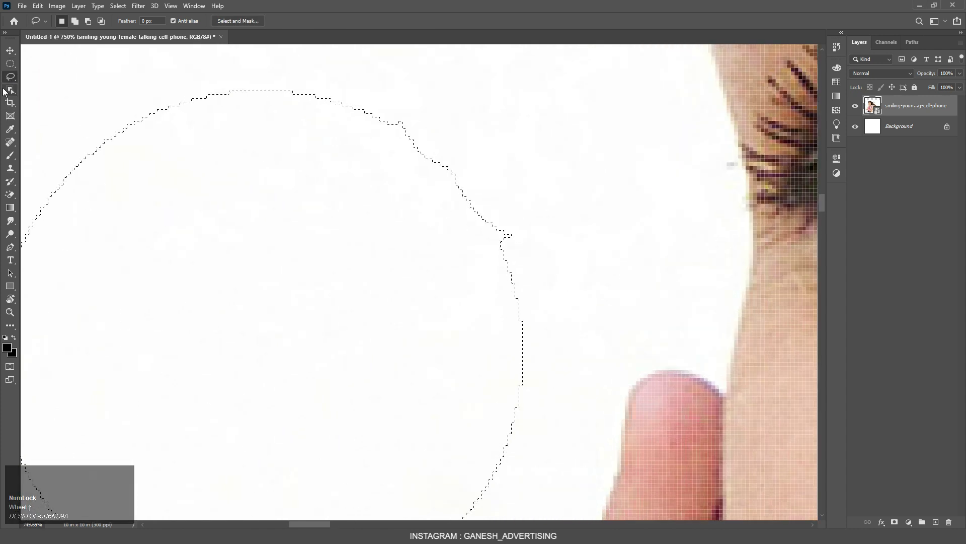
right_click(7, 81)
click(47, 78)
shift+click(497, 225)
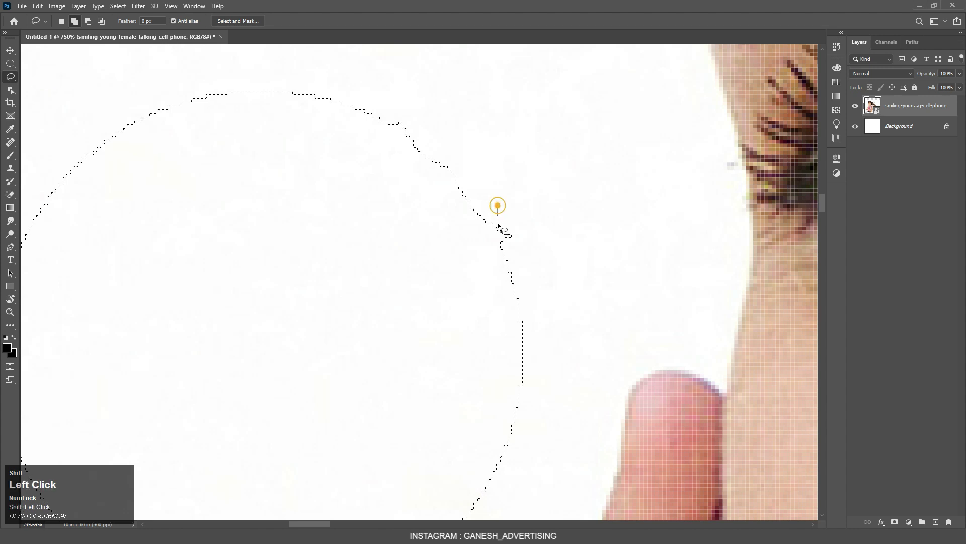
mouse_move(498, 225)
mouse_down()
mouse_move(536, 246)
mouse_move(537, 211)
mouse_move(496, 201)
mouse_move(498, 210)
mouse_move(578, 197)
mouse_move(542, 225)
mouse_move(493, 222)
mouse_move(522, 201)
mouse_up()
scroll(522, 199, down, 3)
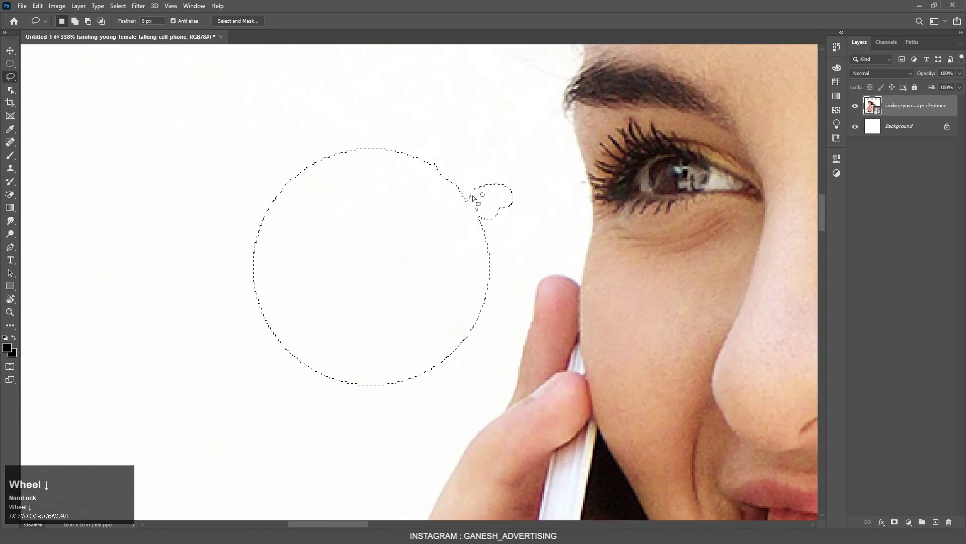
Clear the selection and trace the woman's uppermost finger beside the phone with the Lasso tool.
key(ctrl+d)
scroll(529, 208, down, 2)
scroll(526, 193, up, 5)
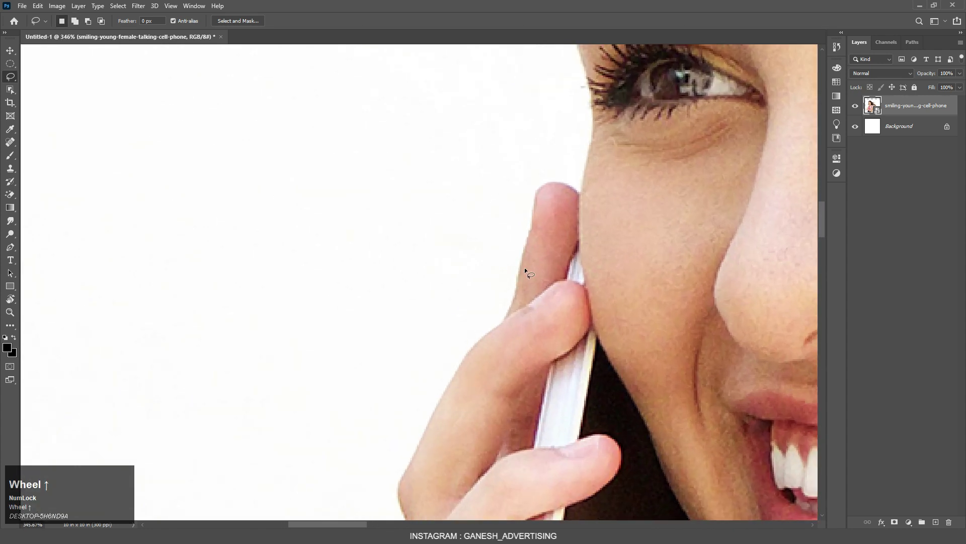
click(494, 336)
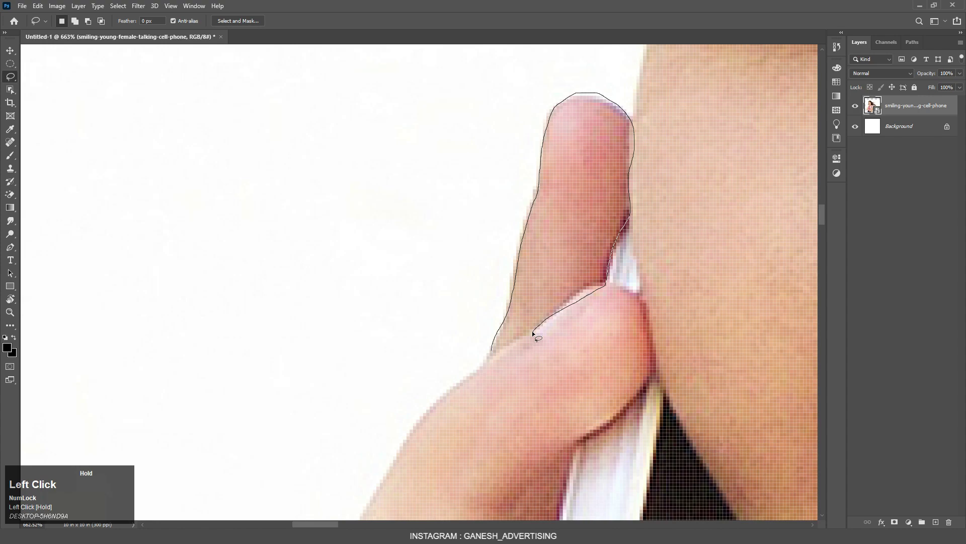
drag(533, 332, 532, 332)
scroll(429, 298, down, 3)
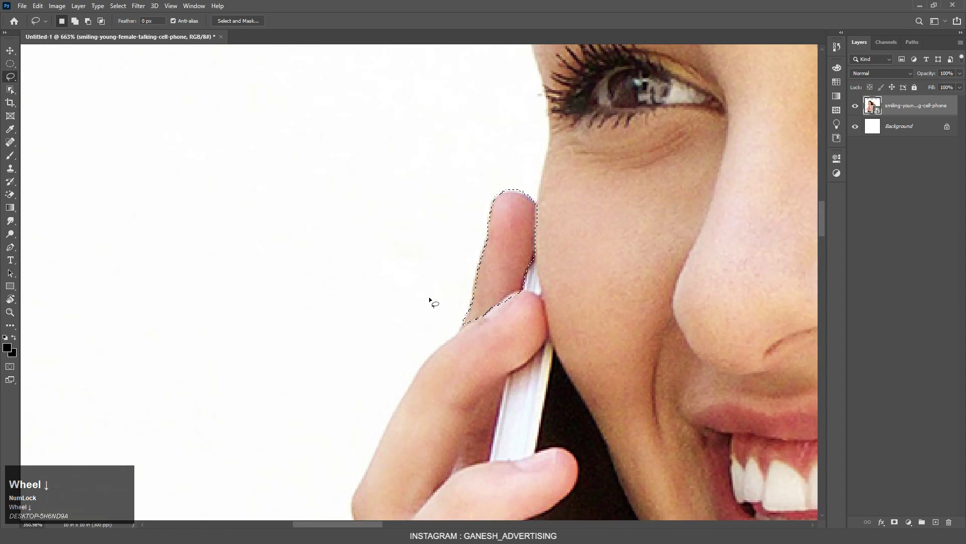
Add the tip of the second finger to the finger selection with the Lasso tool.
scroll(429, 300, up, 5)
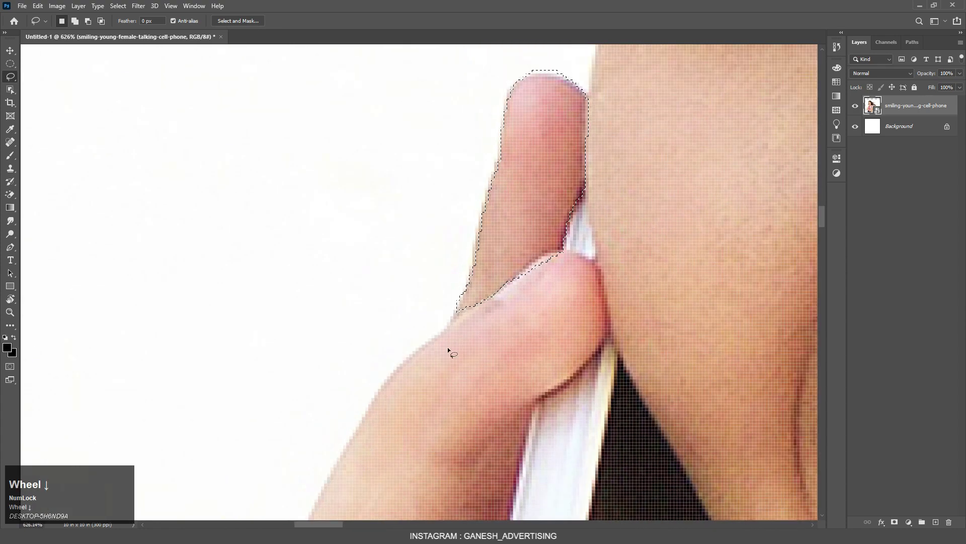
scroll(448, 351, down, 2)
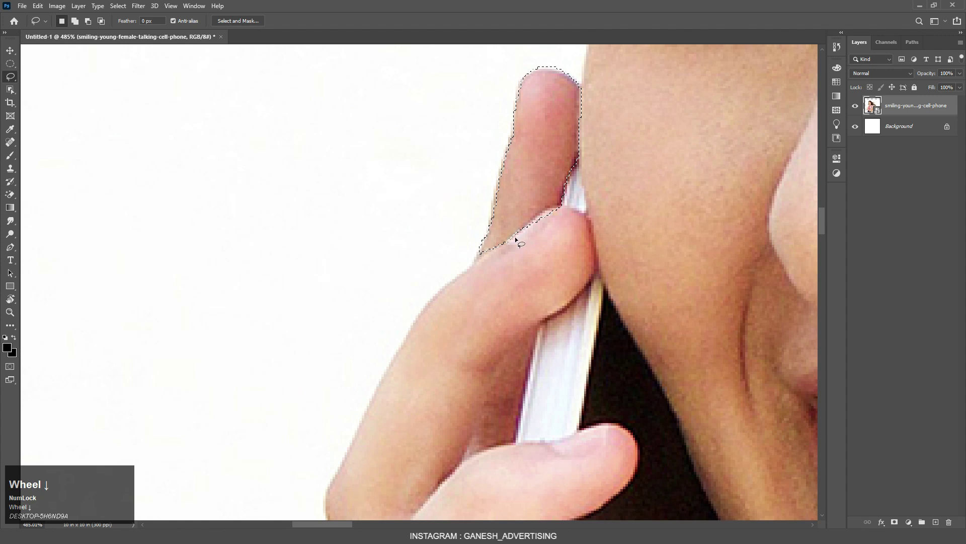
shift+click(563, 206)
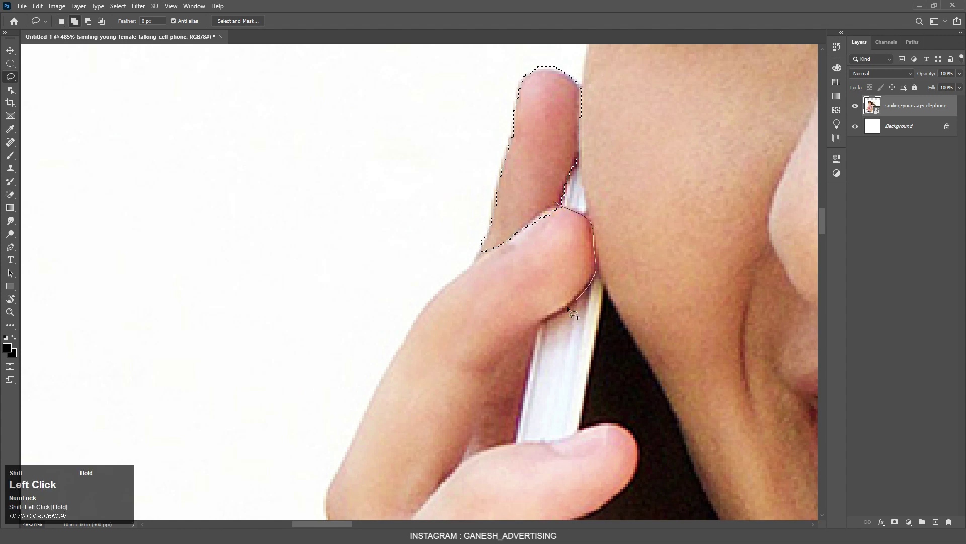
drag(477, 253, 480, 256)
scroll(487, 289, up, 3)
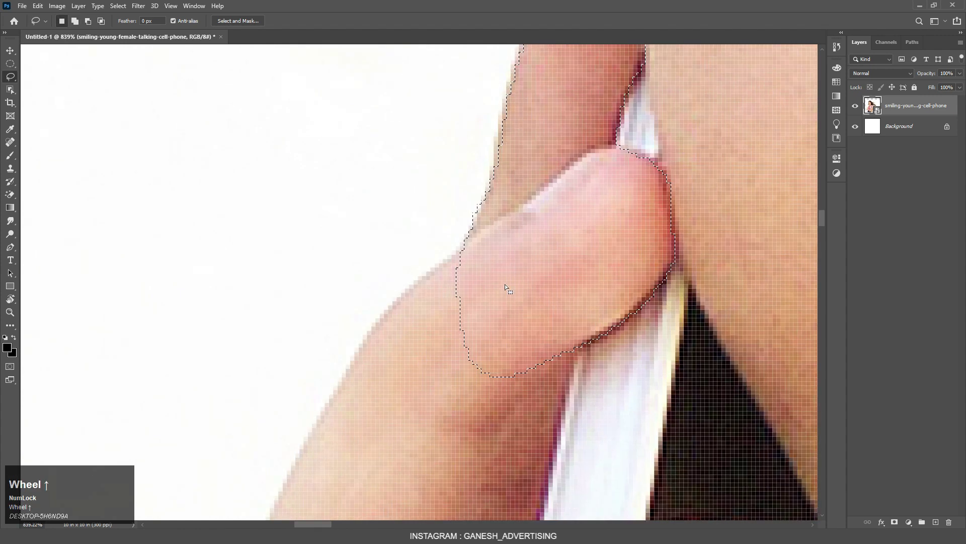
Subtract the second fingertip from the selection with the Lasso tool, keeping only the uppermost finger.
drag(449, 256, 563, 173)
mouse_move(688, 173)
mouse_down()
mouse_move(688, 301)
mouse_move(539, 389)
mouse_move(432, 348)
mouse_move(450, 230)
mouse_up()
scroll(450, 235, down, 3)
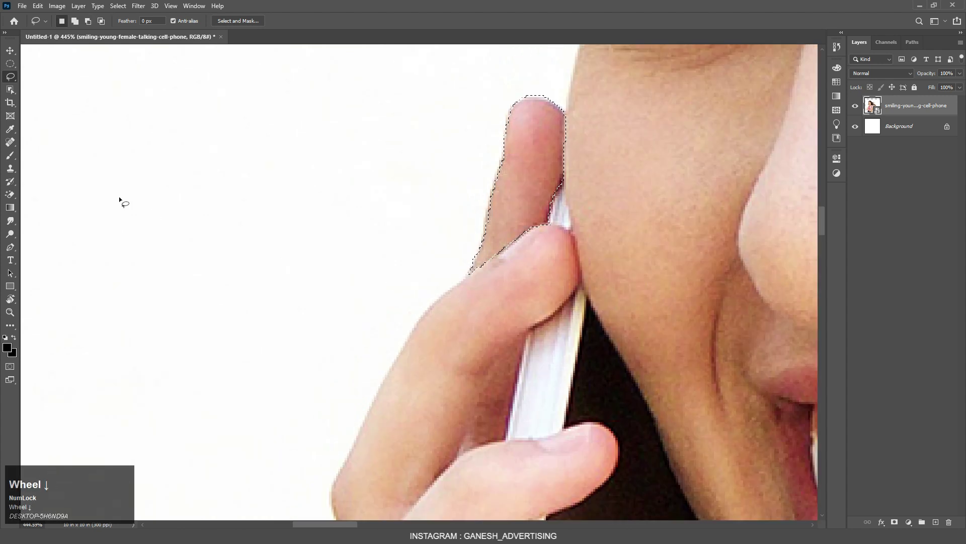
Switch to the Polygonal Lasso tool and clear the finger selection.
right_click(10, 78)
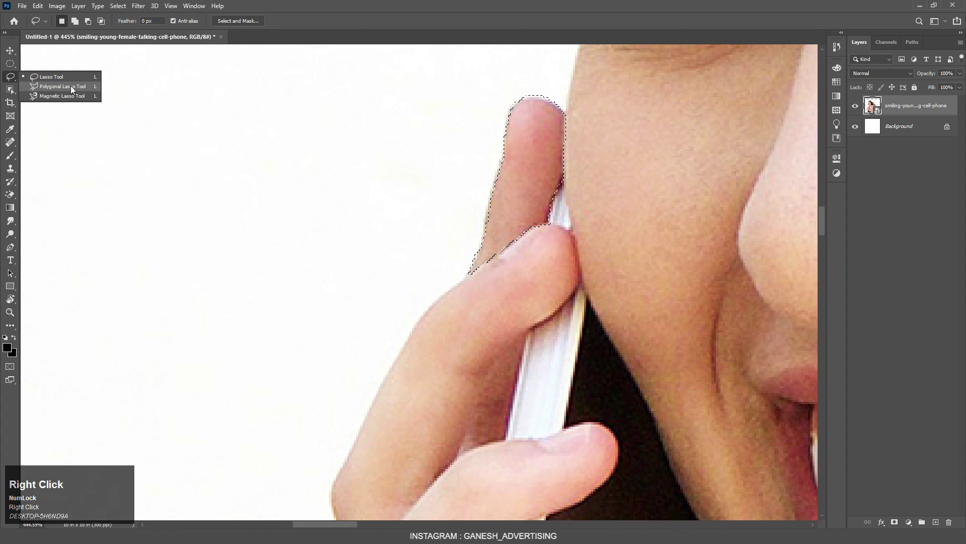
right_click(10, 78)
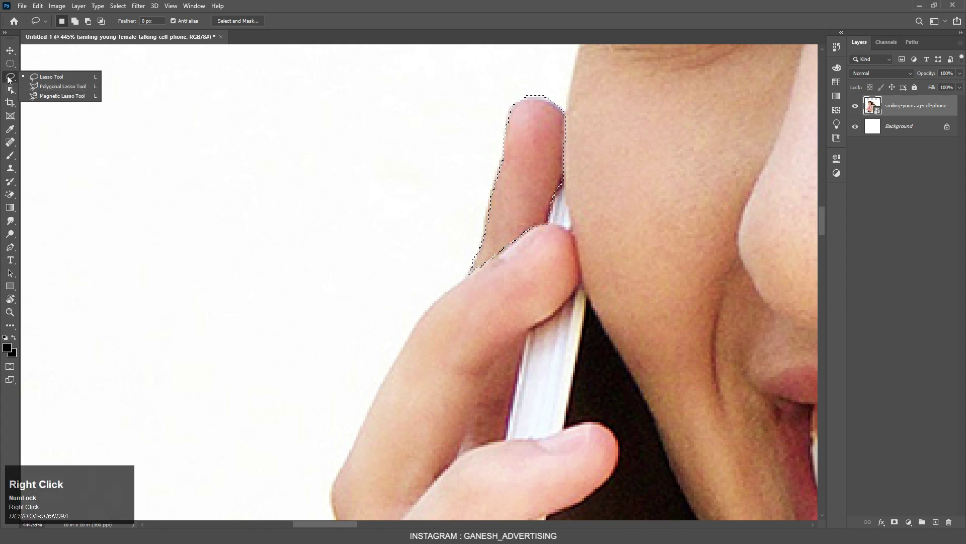
click(43, 87)
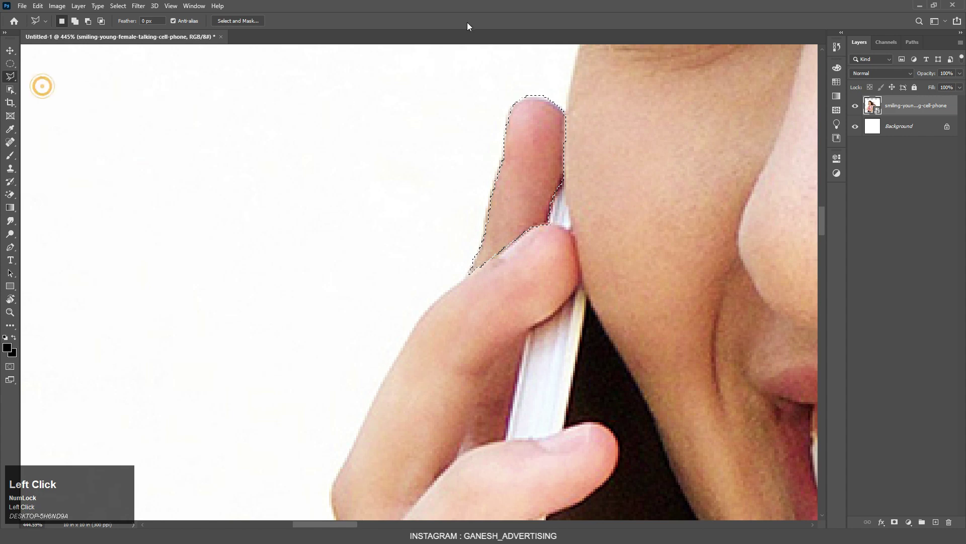
scroll(503, 214, down, 3)
scroll(505, 215, down, 2)
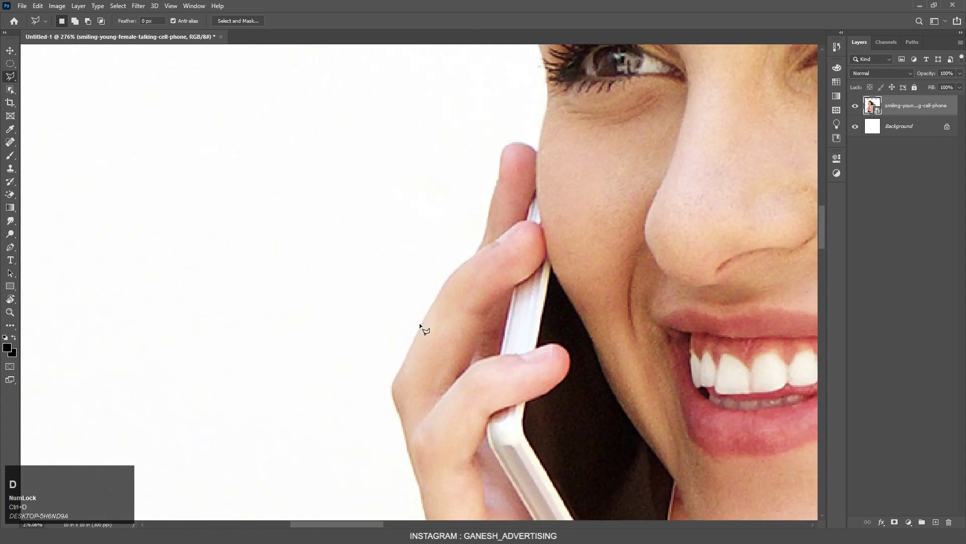
Outline a closed strip along the outer edge of the woman's wrist below the phone with the Polygonal Lasso tool.
scroll(411, 353, up, 4)
scroll(441, 249, down, 4)
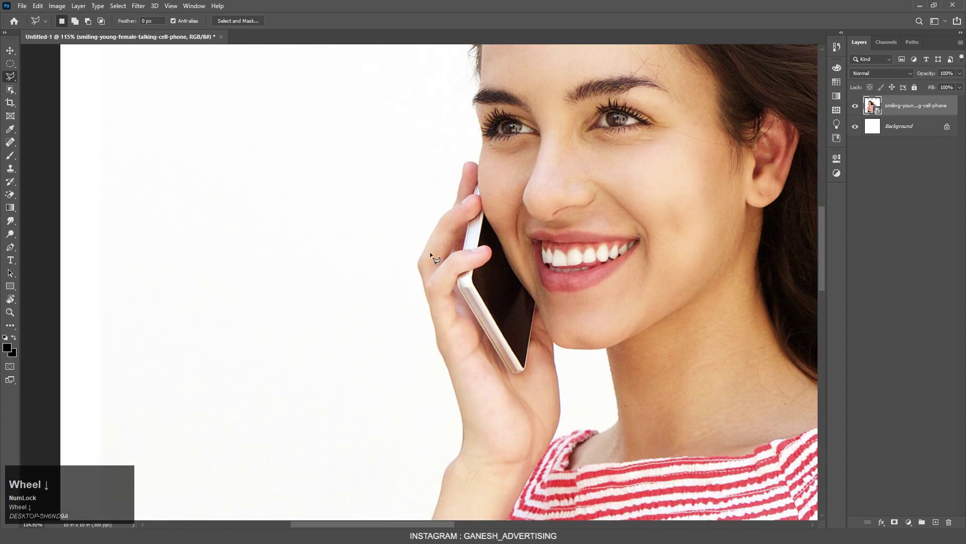
scroll(463, 382, up, 4)
click(446, 423)
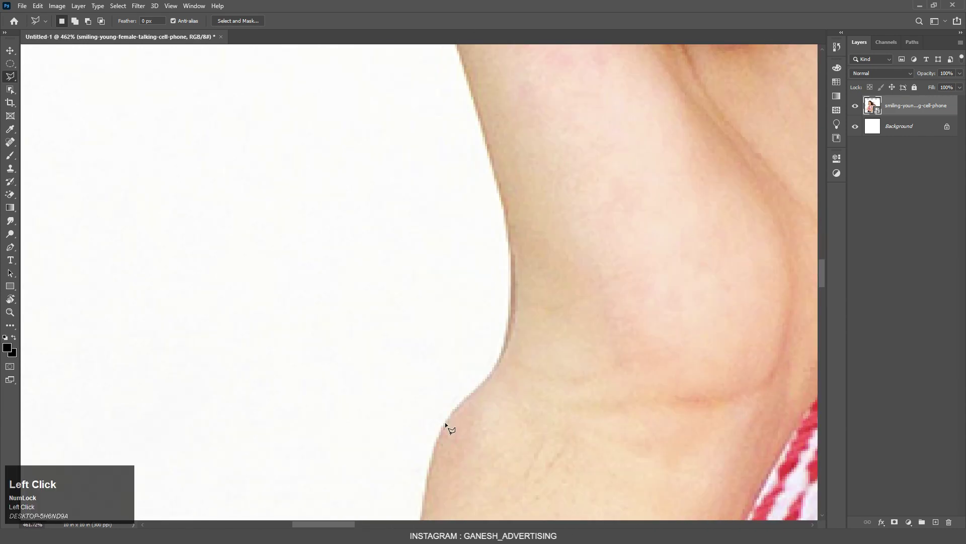
click(488, 382)
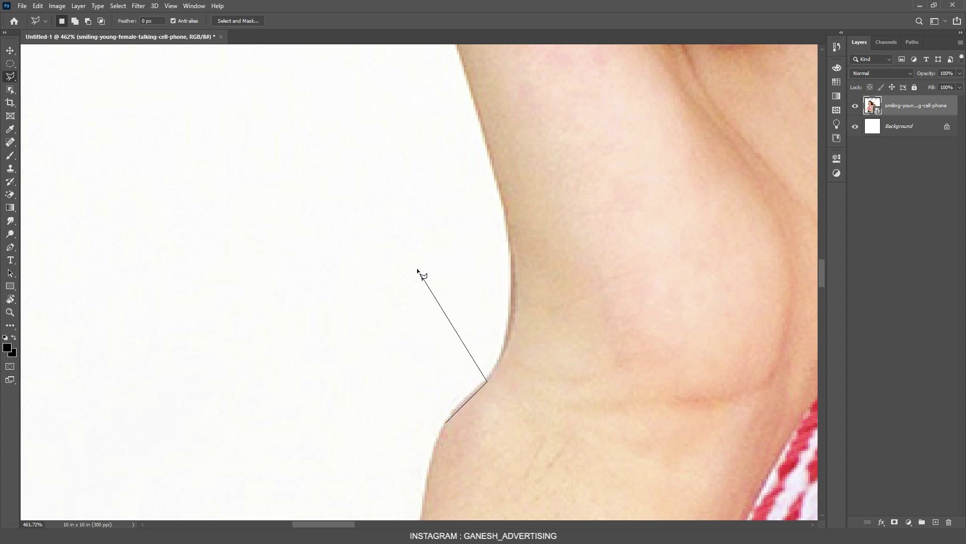
click(514, 295)
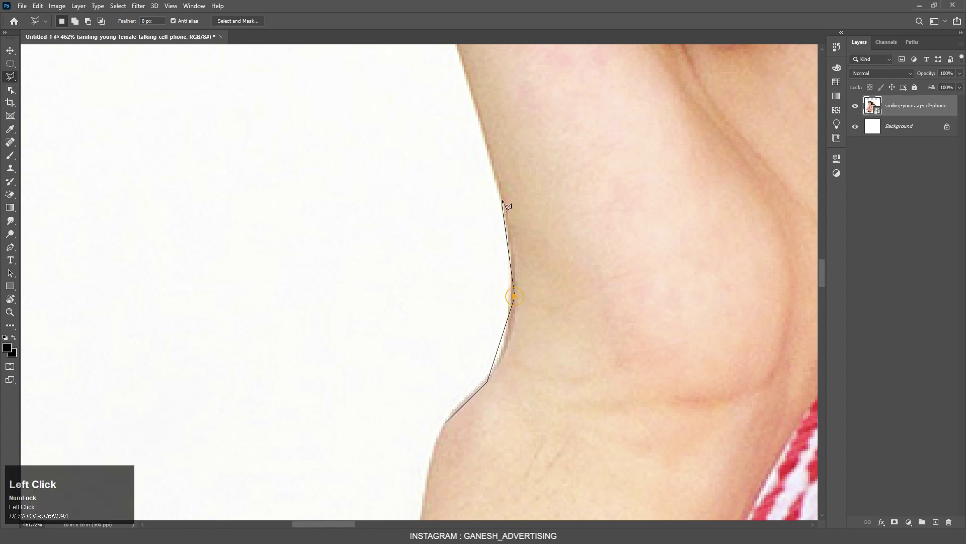
click(478, 114)
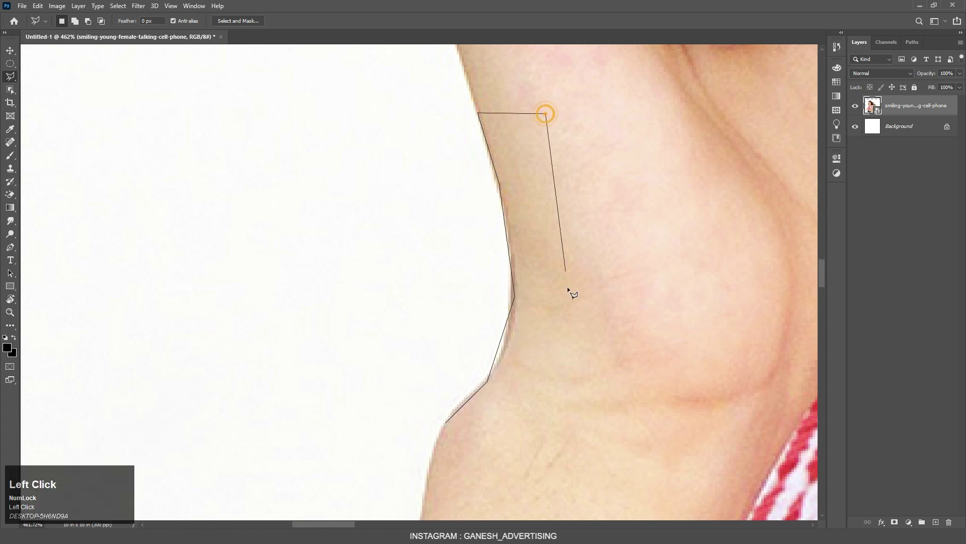
click(568, 306)
click(544, 400)
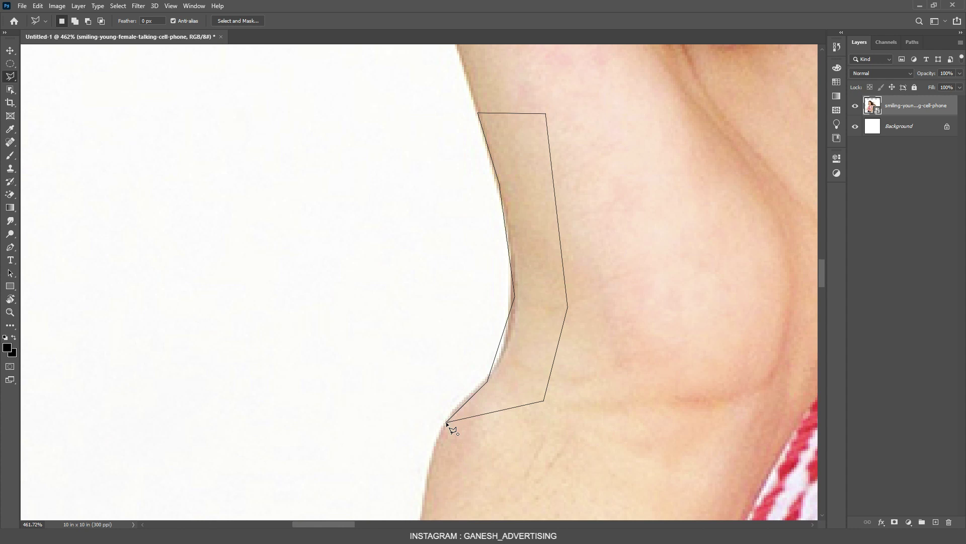
click(446, 421)
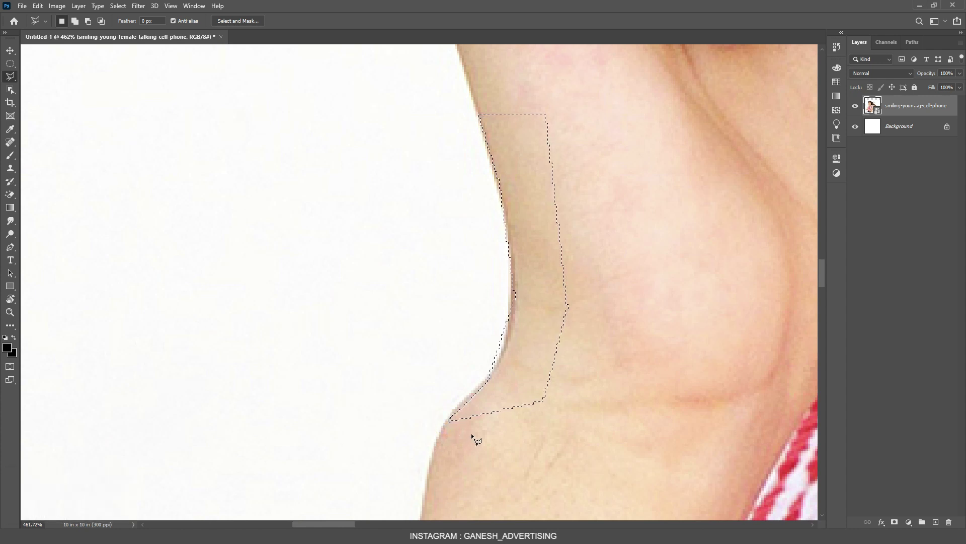
Clear the selection and trace a closed area along the wrist's outer edge with the Magnetic Lasso tool.
key(ctrl+d)
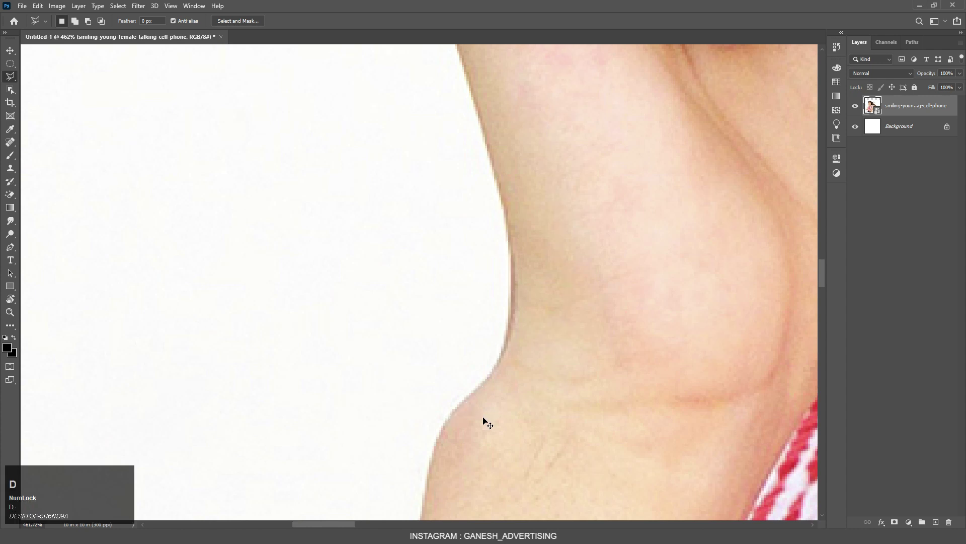
right_click(10, 76)
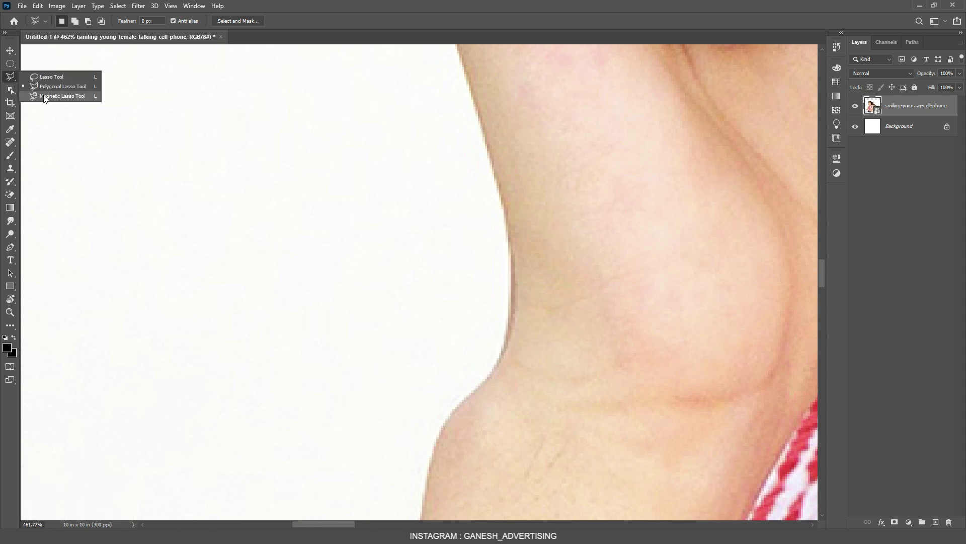
click(44, 96)
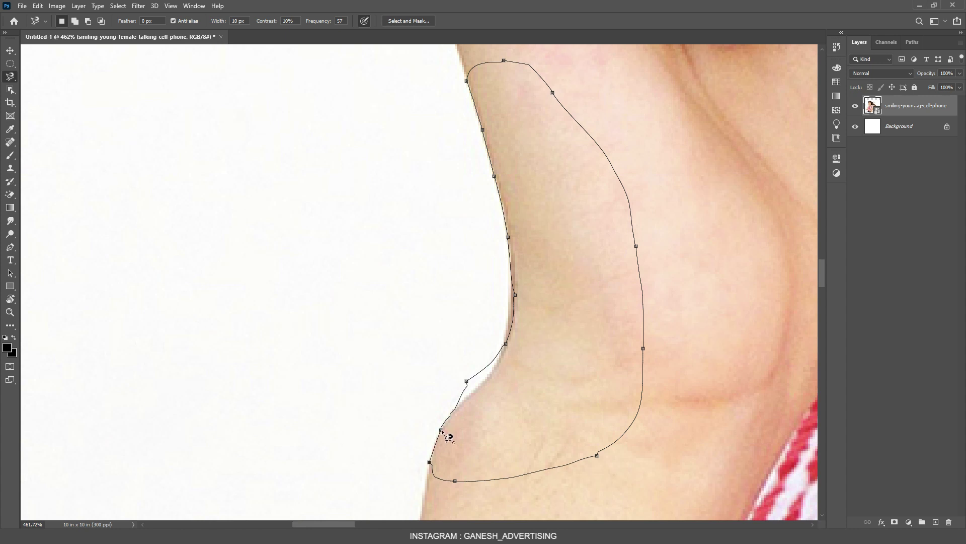
click(441, 429)
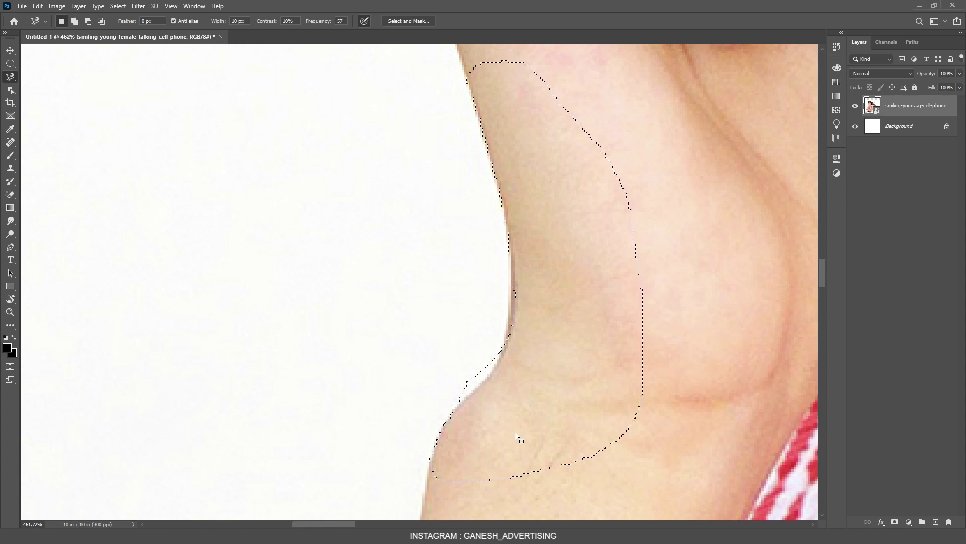
Clear the wrist selection and select the whole woman automatically with the Object Selection tool's Select Subject.
key(ctrl)
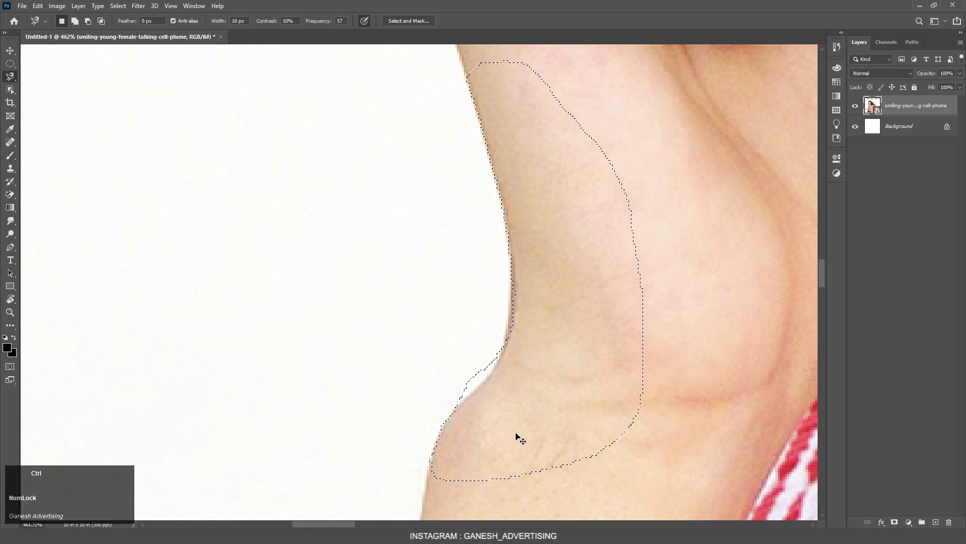
key(ctrl+d)
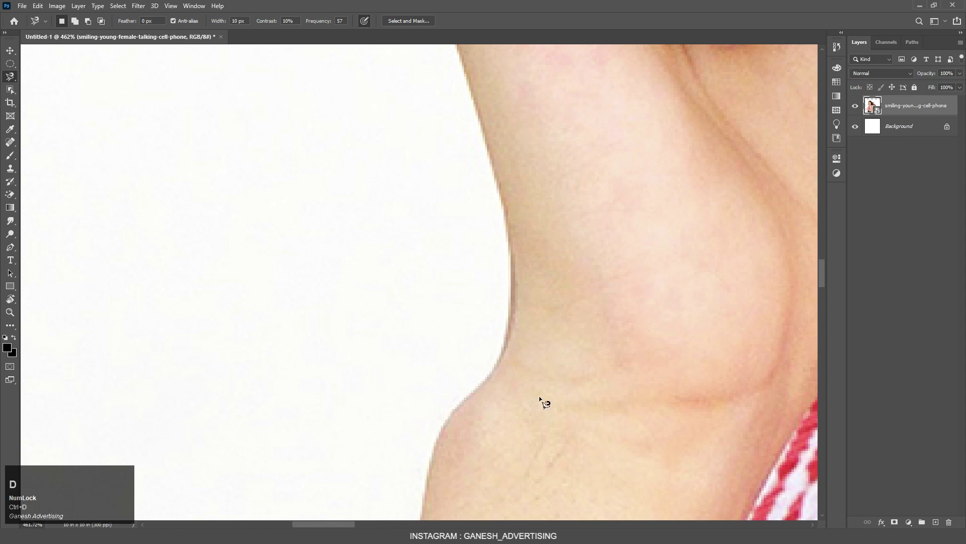
click(10, 90)
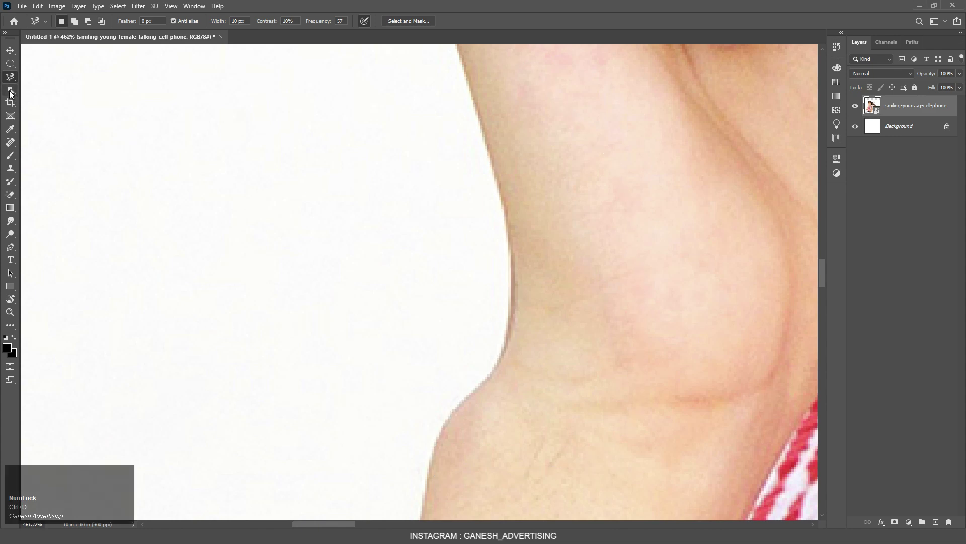
right_click(11, 92)
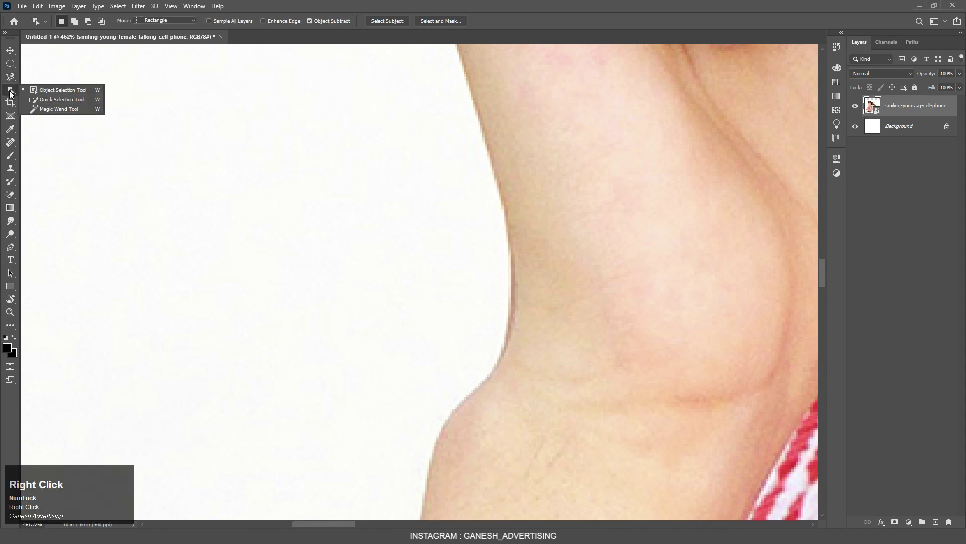
click(68, 90)
scroll(332, 244, down, 8)
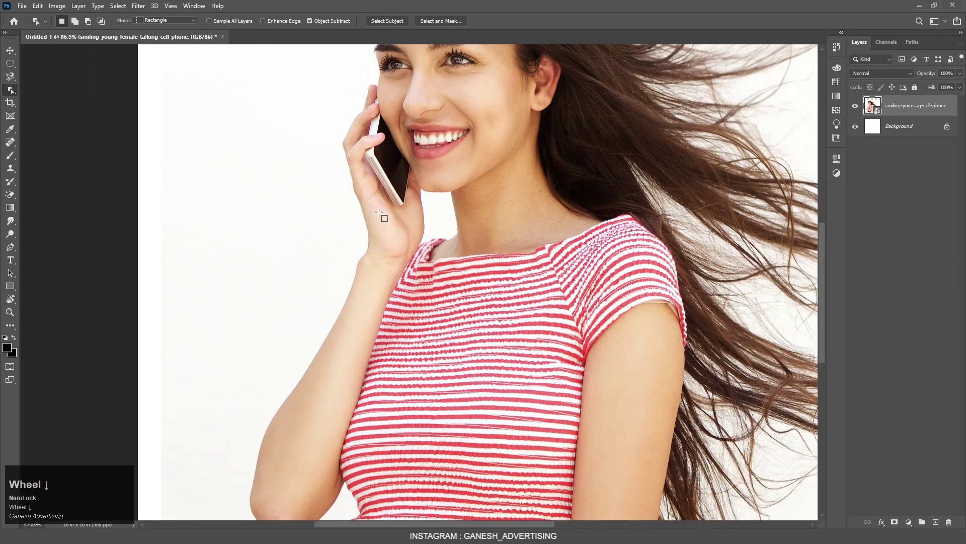
scroll(375, 208, up, 1)
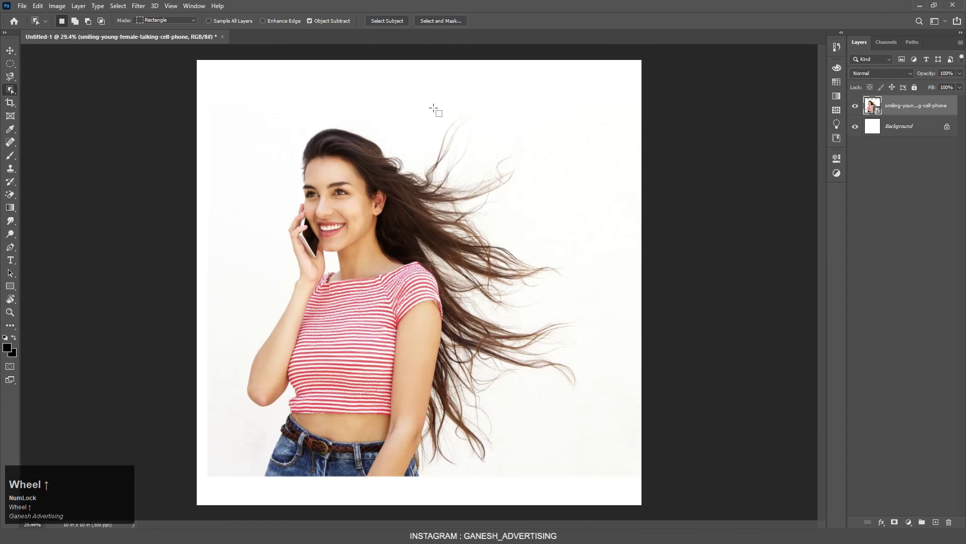
click(385, 21)
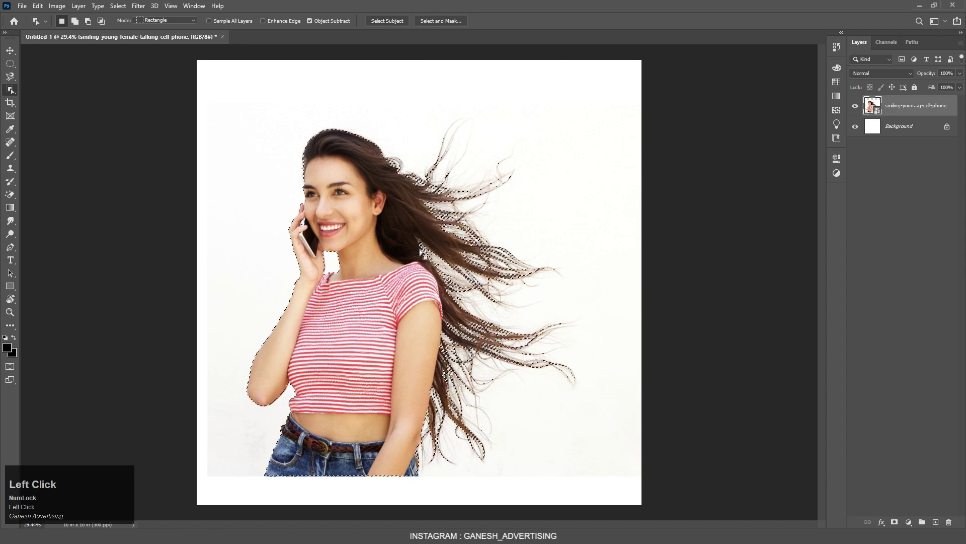
Examine the subject selection's edges around the hair, face, phone and hand.
scroll(511, 309, up, 3)
scroll(565, 356, up, 2)
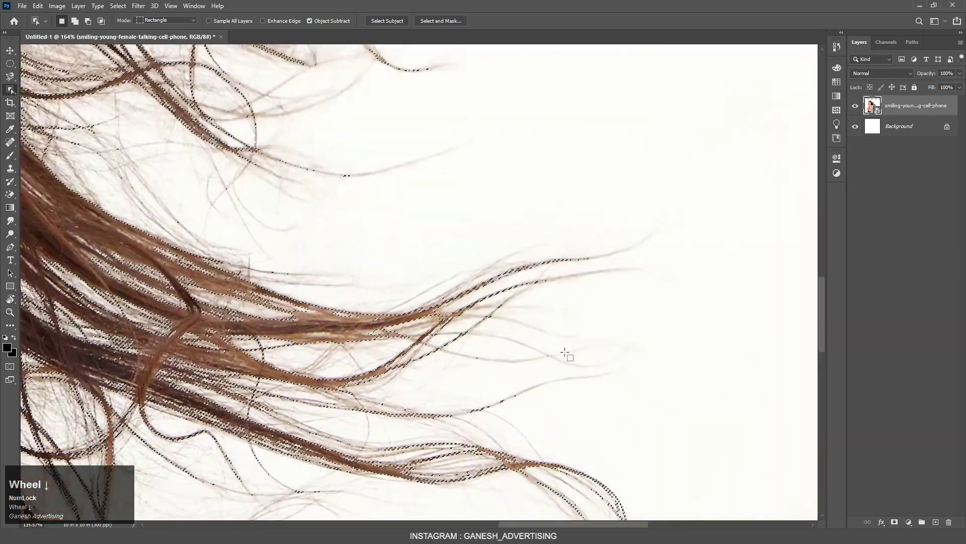
scroll(548, 304, down, 3)
scroll(356, 99, up, 4)
scroll(443, 194, down, 4)
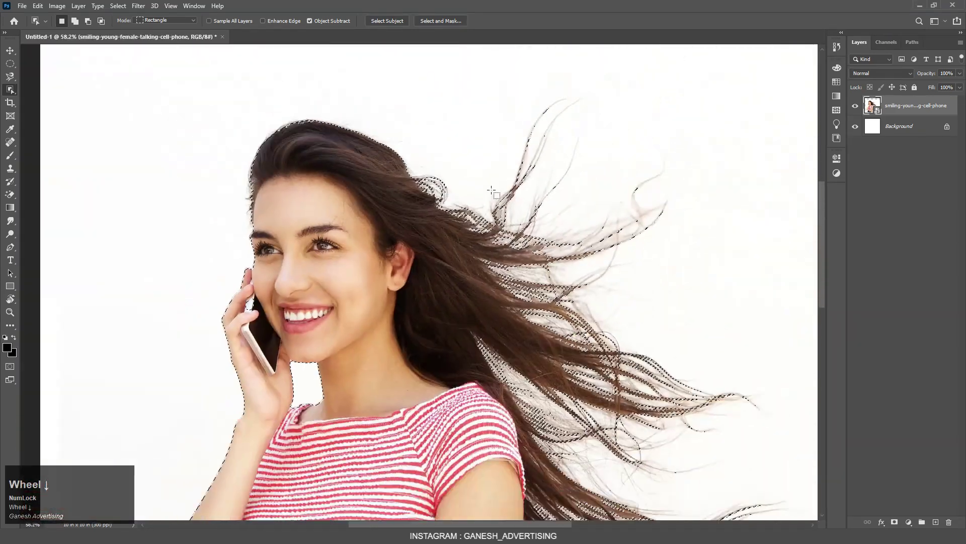
scroll(304, 208, up, 4)
scroll(309, 164, down, 3)
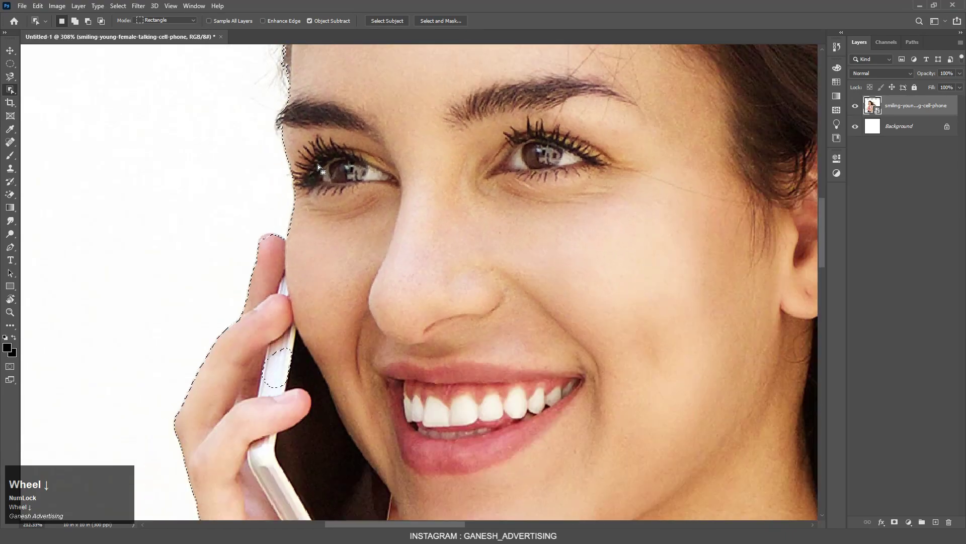
scroll(347, 302, up, 6)
scroll(292, 334, down, 4)
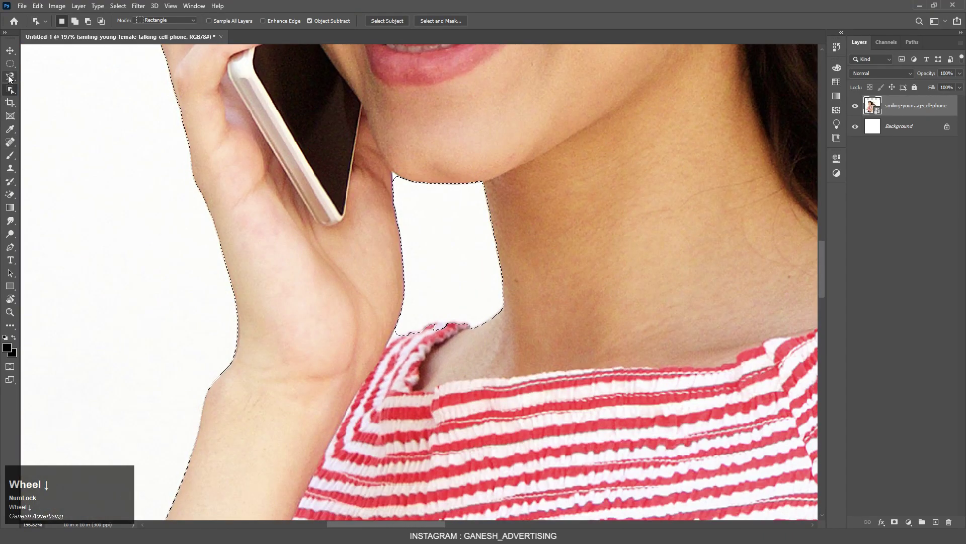
Add the missed part of the white phone edge between the fingers to the selection with the Lasso tool.
click(10, 76)
right_click(10, 76)
click(35, 76)
scroll(35, 77, down, 3)
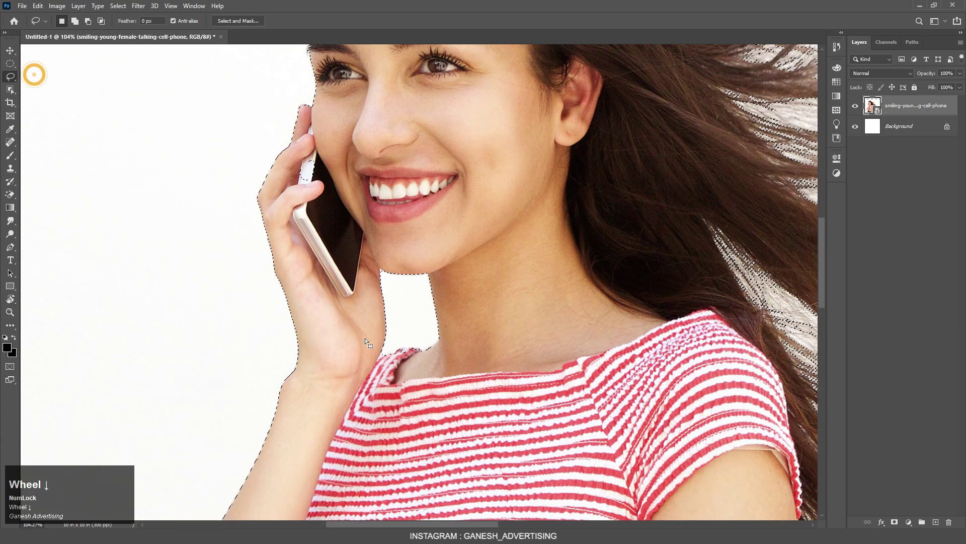
scroll(322, 236, up, 6)
mouse_move(327, 234)
mouse_down()
mouse_move(371, 343)
mouse_move(245, 298)
mouse_move(283, 225)
mouse_up()
scroll(283, 225, down, 5)
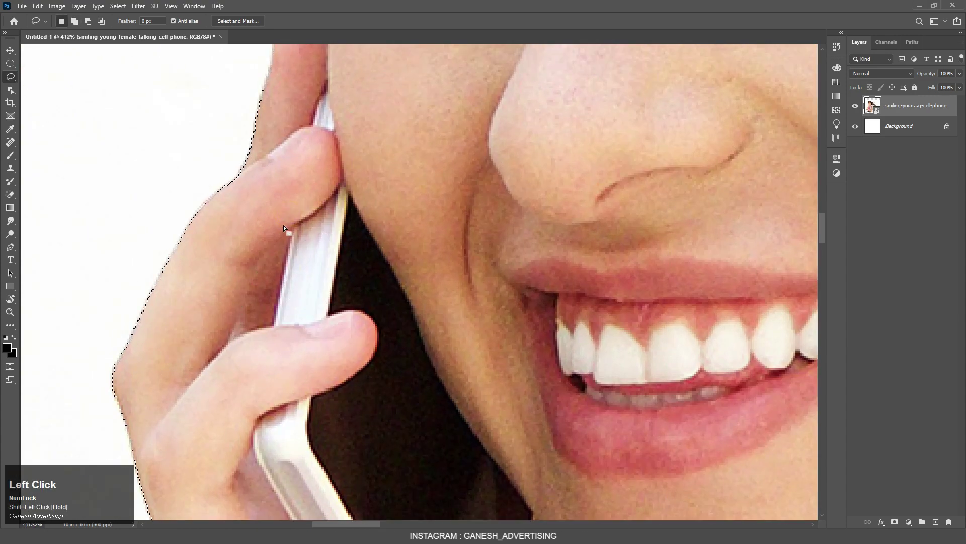
Add the missed edge of the striped top beside the neck to the selection with the Lasso tool.
scroll(370, 330, up, 3)
scroll(369, 330, up, 4)
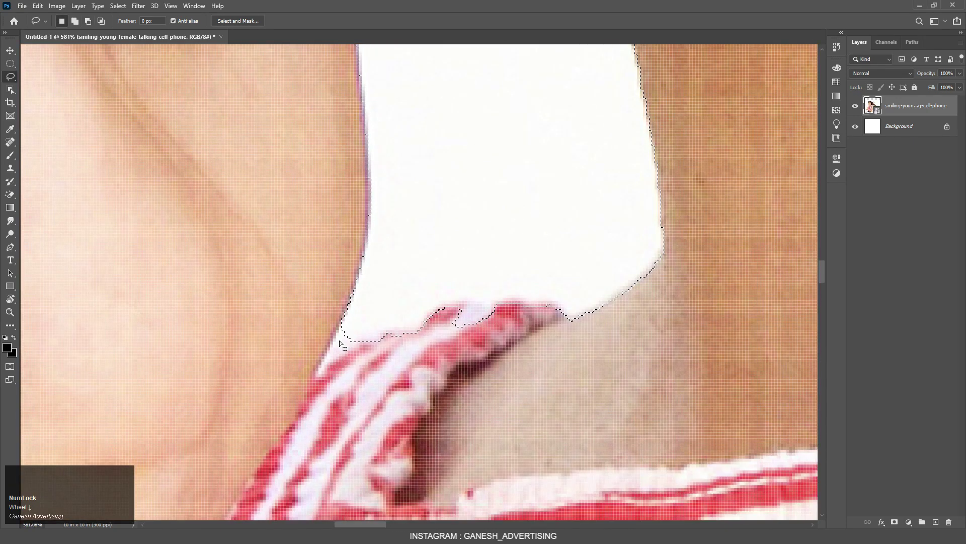
mouse_move(345, 319)
mouse_down()
mouse_move(329, 350)
mouse_move(370, 346)
mouse_move(396, 315)
mouse_move(394, 332)
mouse_move(367, 340)
mouse_move(418, 324)
mouse_up()
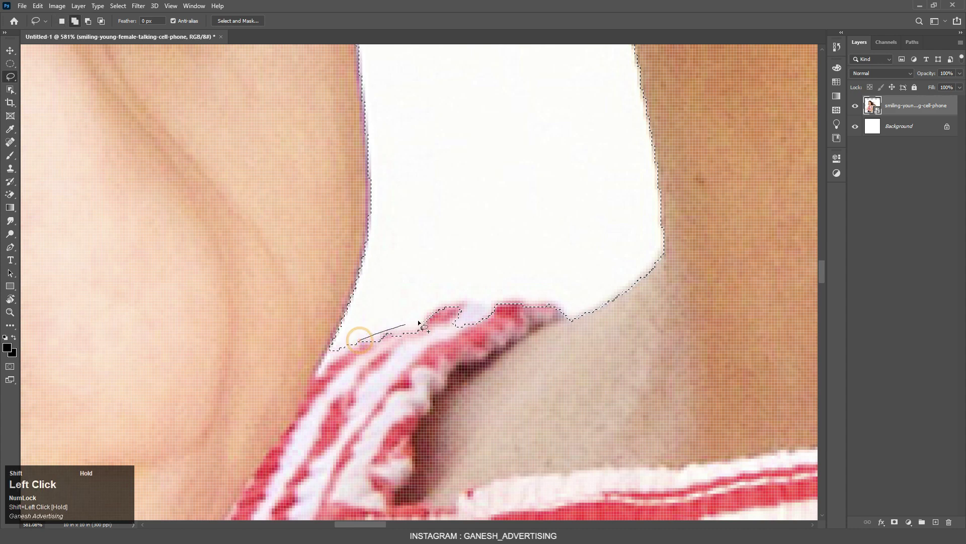
drag(521, 370, 524, 373)
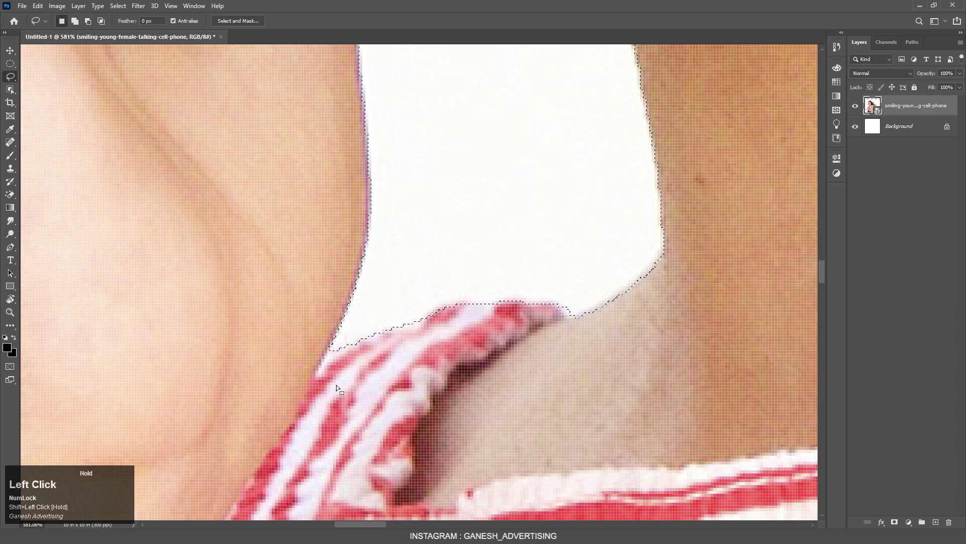
scroll(428, 311, down, 5)
scroll(428, 310, down, 5)
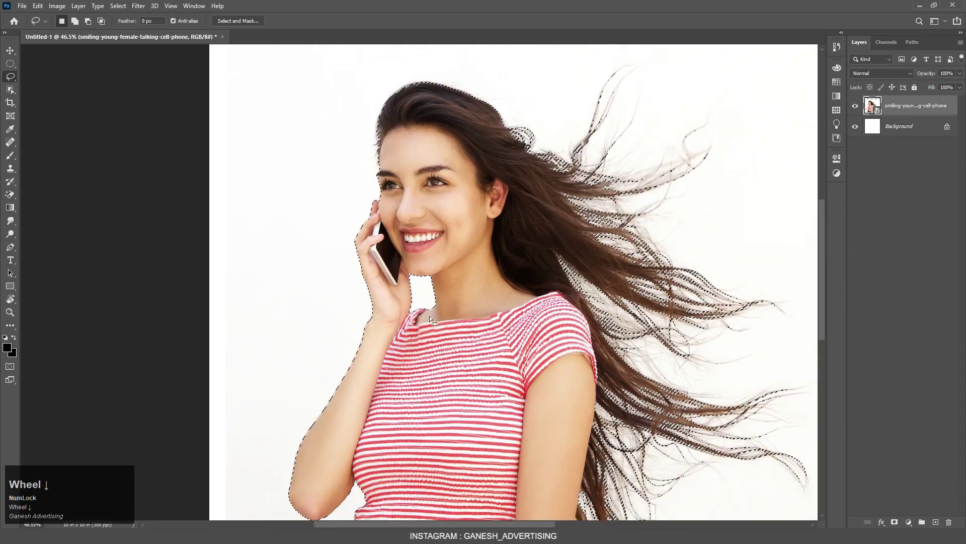
Clear the selection and paint a new one over the woman's face and neck with the Quick Selection tool.
key(ctrl+d)
right_click(9, 89)
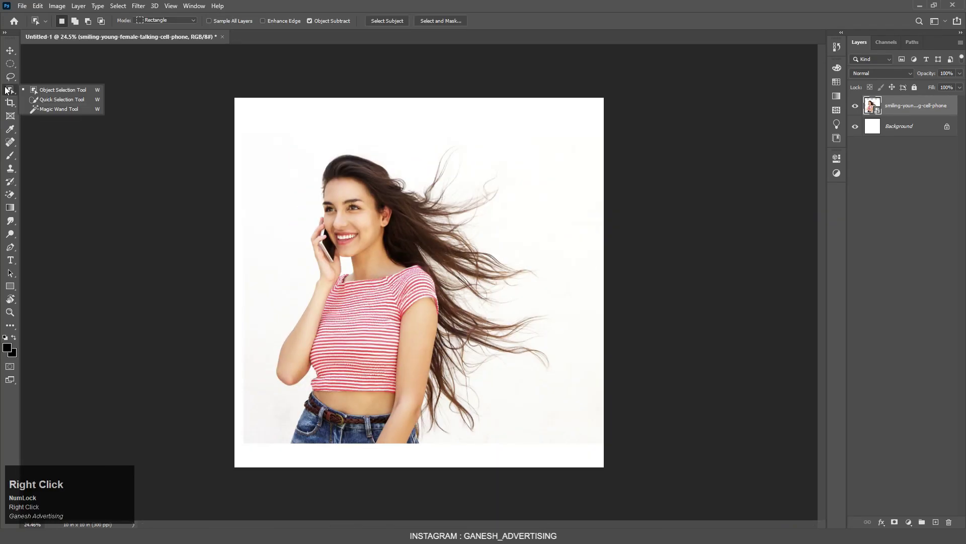
click(61, 100)
scroll(377, 216, up, 5)
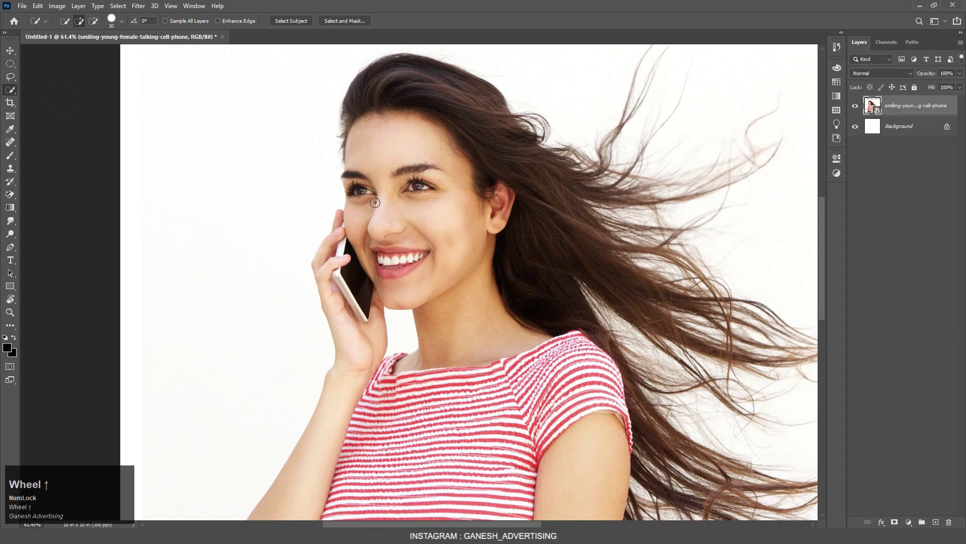
mouse_move(377, 216)
mouse_down()
mouse_move(414, 231)
mouse_move(391, 216)
mouse_move(394, 138)
mouse_move(440, 82)
mouse_up()
scroll(451, 214, down, 2)
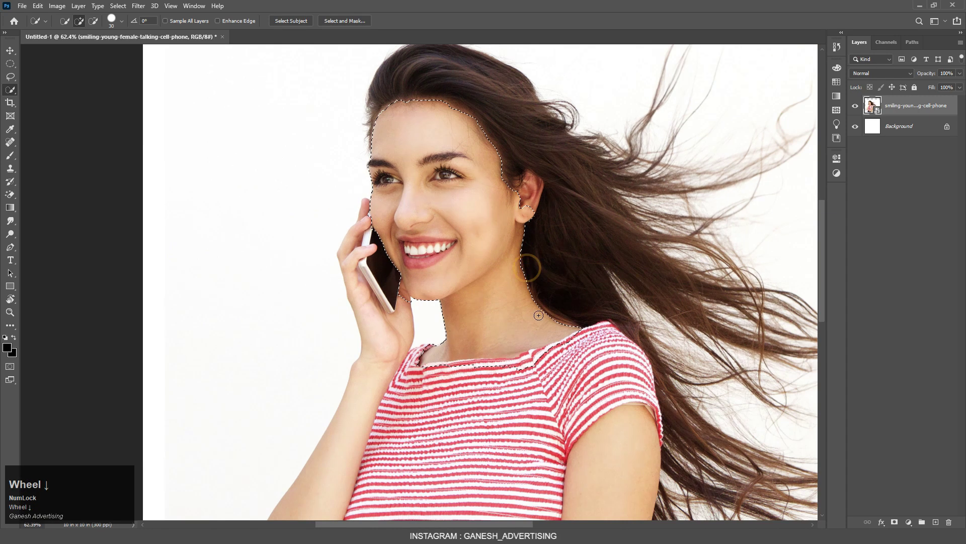
Extend the quick selection over the woman's hair, the hand holding the phone and the upper edge of the striped top.
click(557, 217)
click(367, 272)
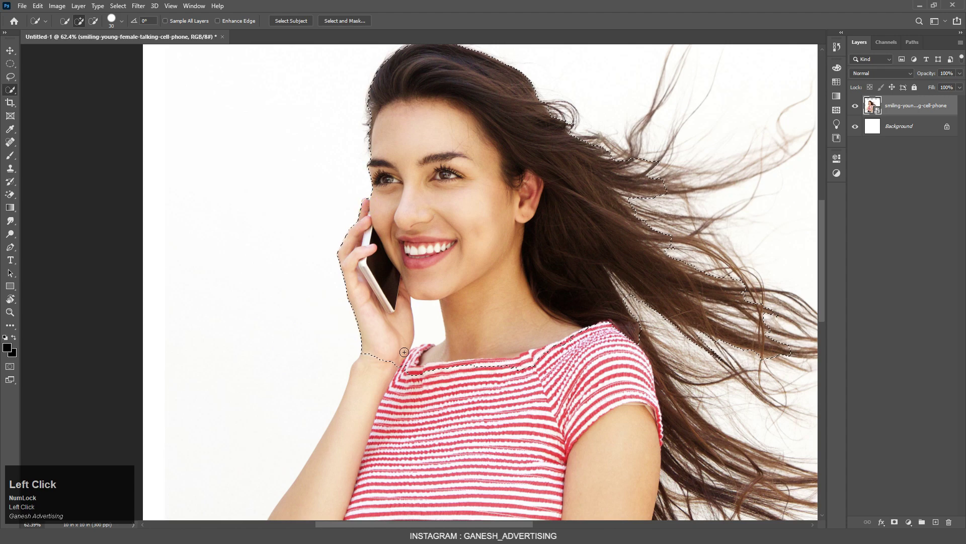
click(415, 391)
scroll(414, 391, down, 1)
scroll(377, 337, up, 2)
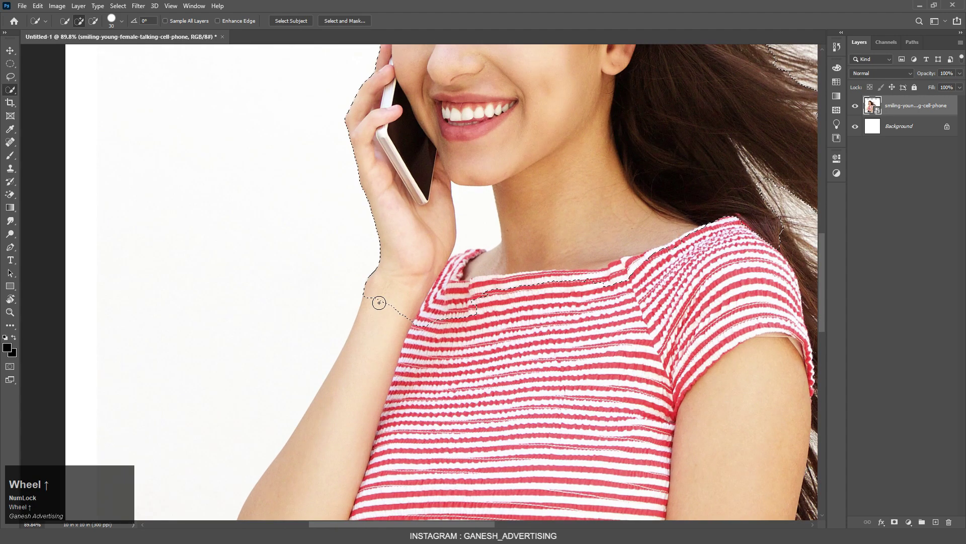
Extend the quick selection down the raised forearm to the elbow and over the woman's other arm and sleeve.
click(358, 400)
scroll(357, 400, down, 2)
scroll(425, 384, up, 2)
click(627, 301)
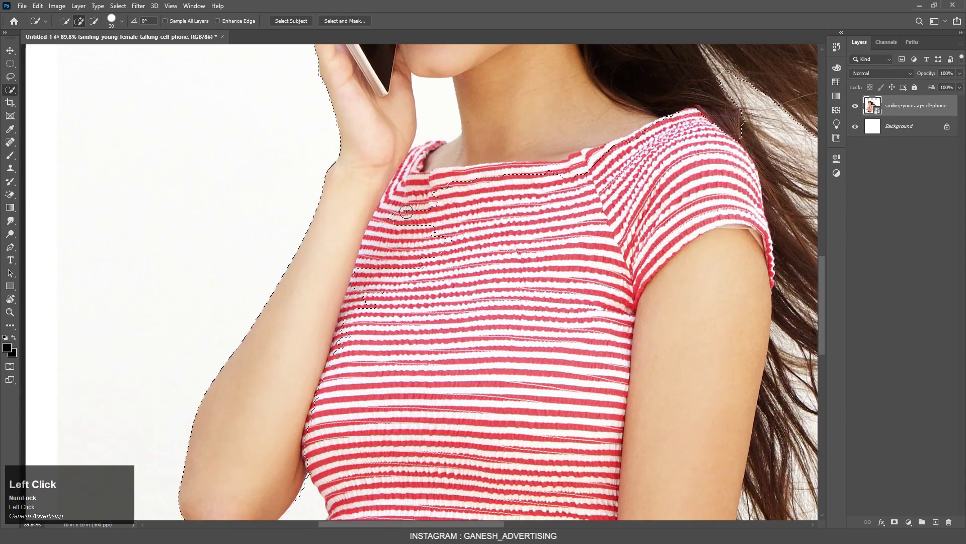
click(677, 231)
scroll(393, 229, down, 1)
scroll(431, 227, up, 2)
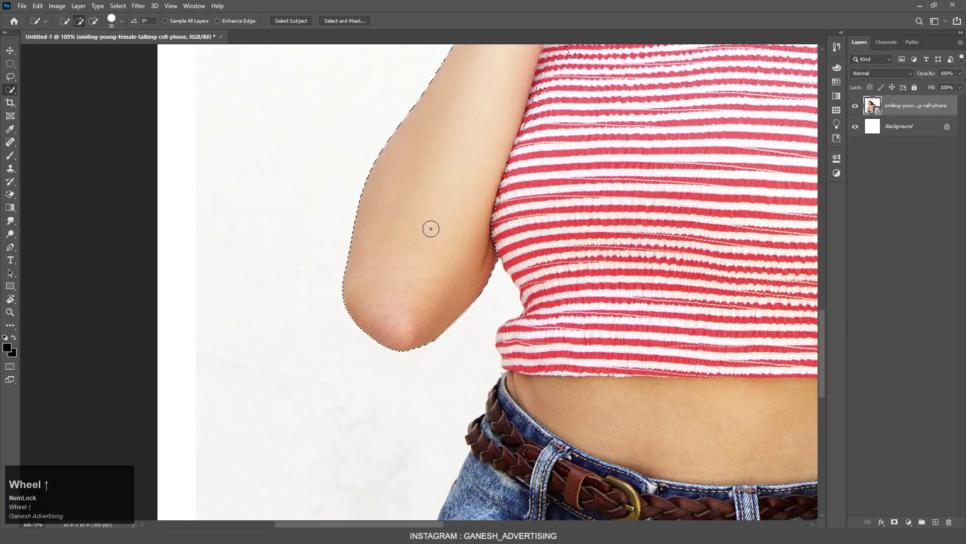
Subtract the elbow and forearm areas from the selection with the Quick Selection tool, and clear the whole selection.
alt+click(385, 207)
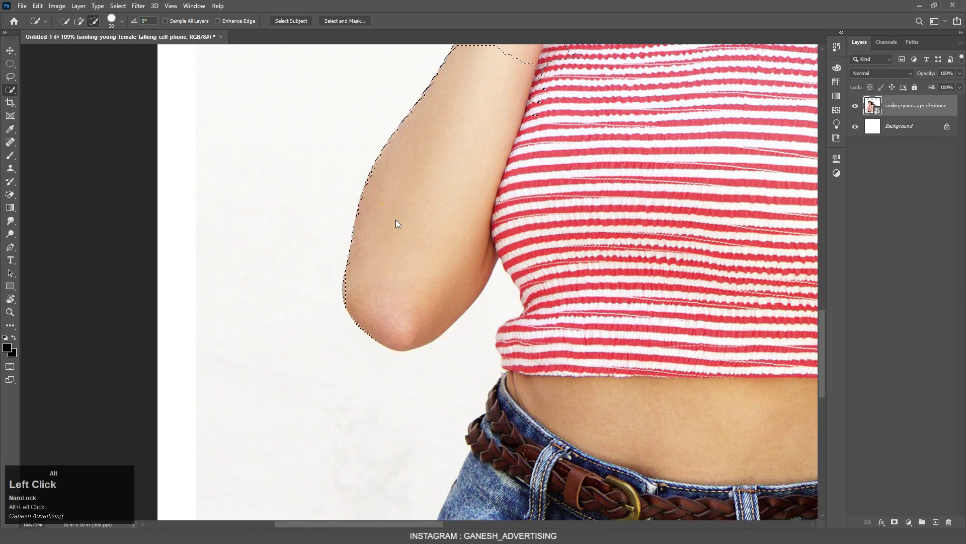
scroll(423, 243, down, 2)
scroll(327, 356, up, 3)
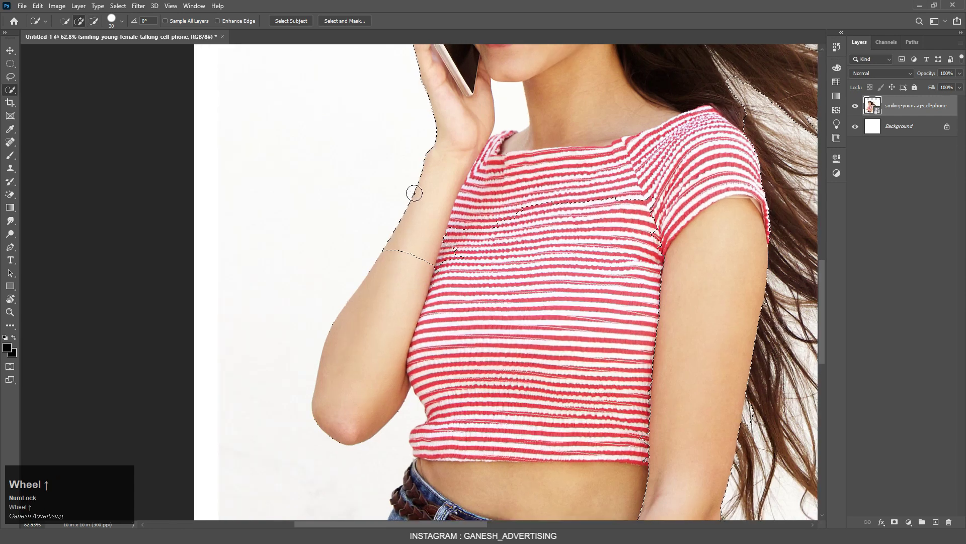
alt+click(420, 230)
alt+click(455, 150)
alt+click(395, 319)
alt+click(427, 244)
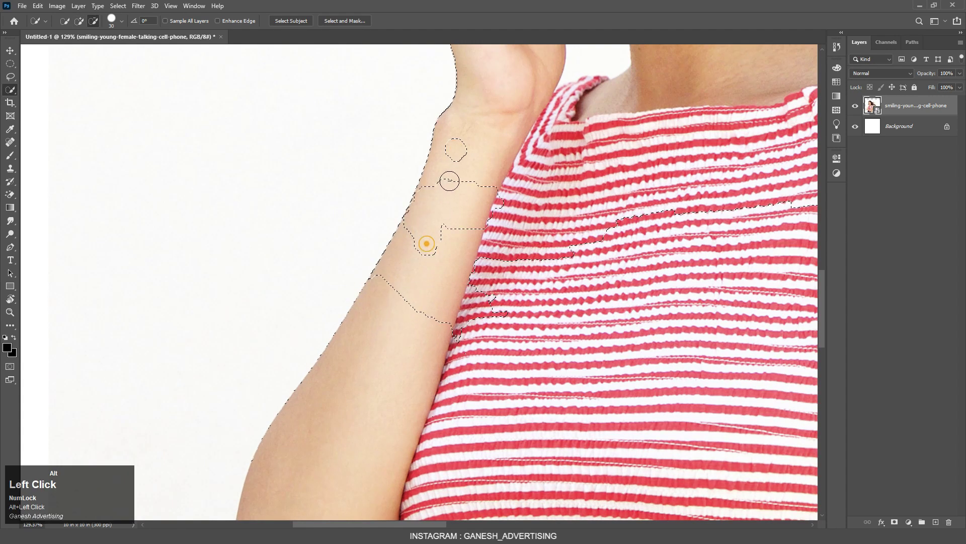
alt+click(427, 283)
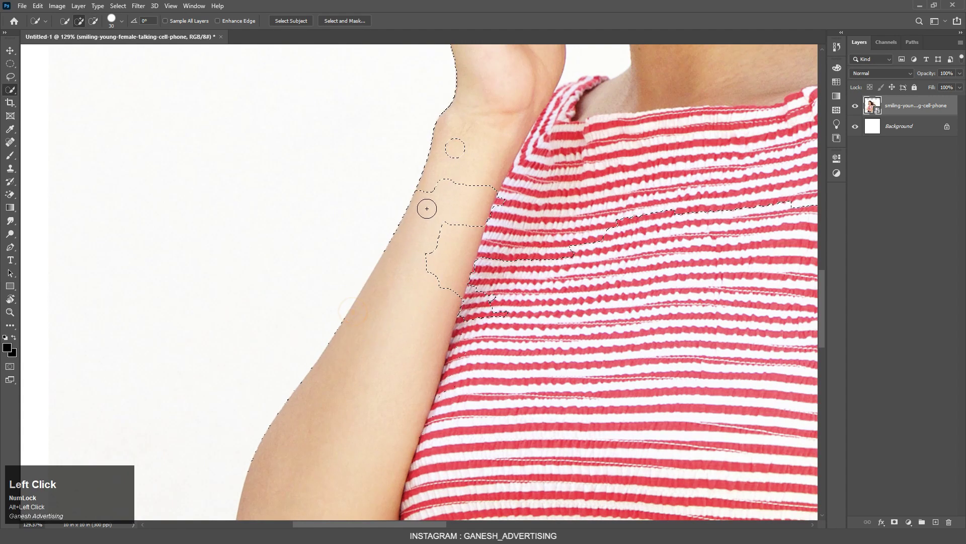
key(ctrl+d)
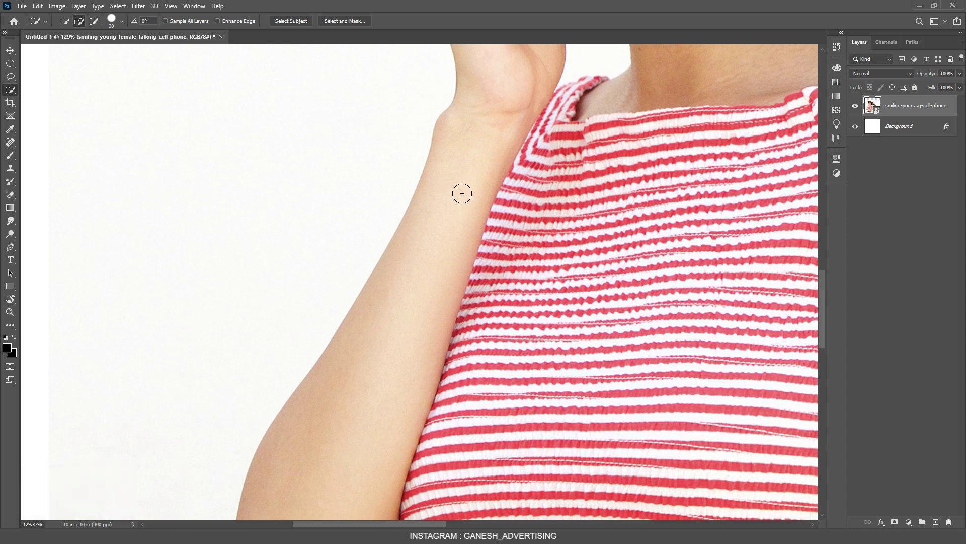
Select the woman's facial skin from the forehead using the Magic Wand tool at tolerance 40, and clear the selection.
key(grave)
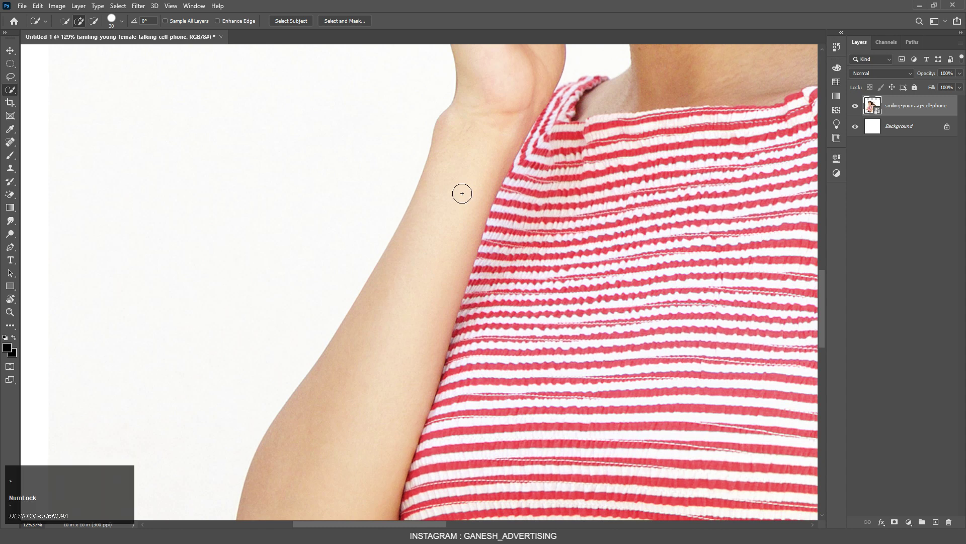
right_click(10, 89)
click(45, 110)
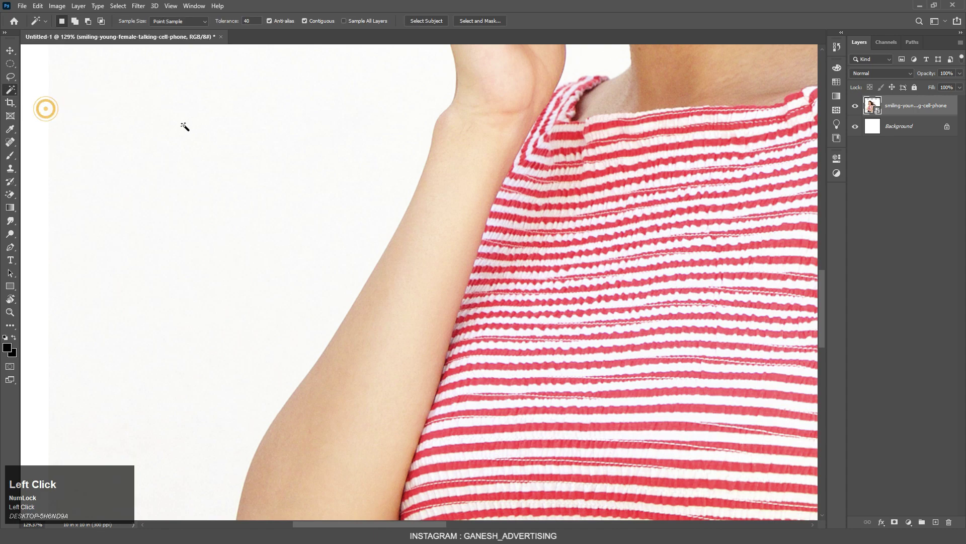
scroll(206, 140, down, 3)
scroll(376, 202, down, 2)
scroll(539, 200, up, 5)
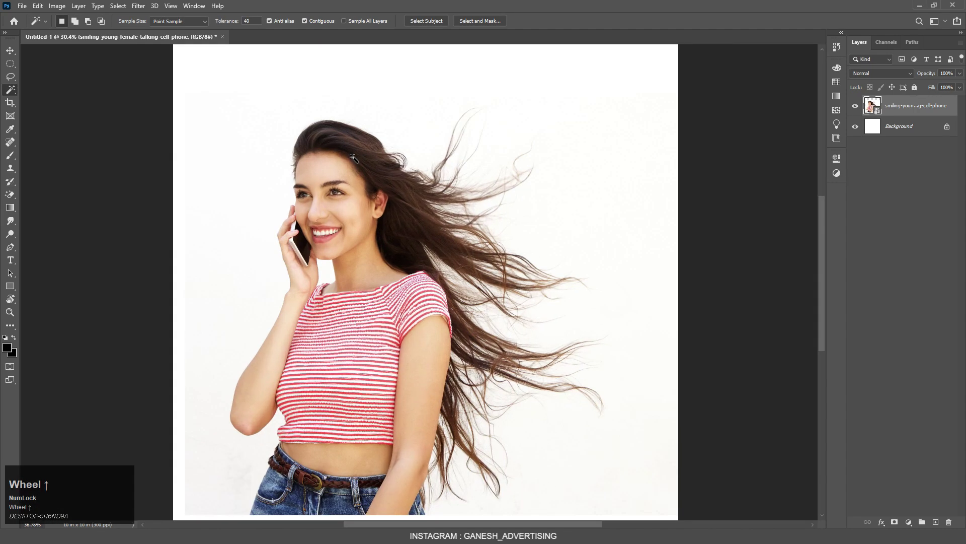
scroll(540, 200, down, 1)
scroll(443, 214, up, 3)
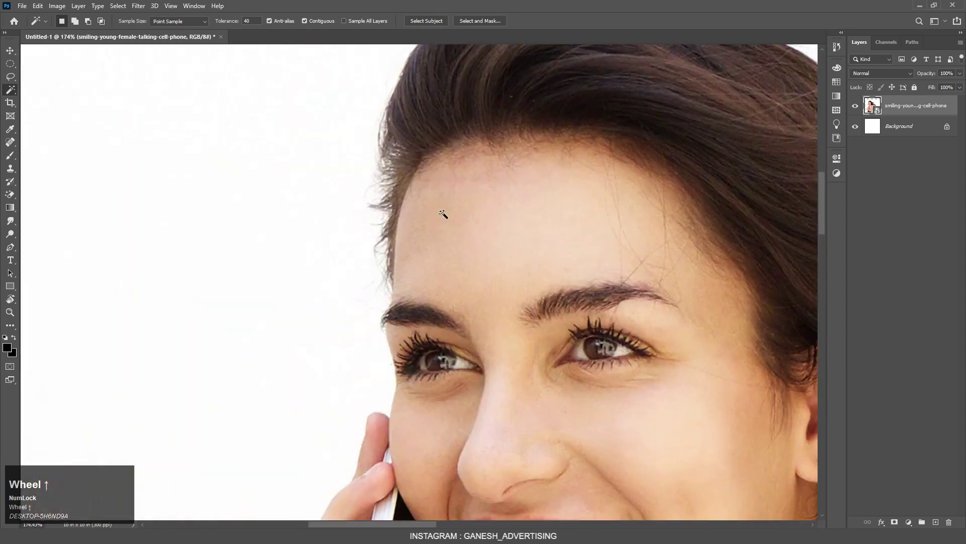
click(489, 218)
scroll(483, 217, down, 2)
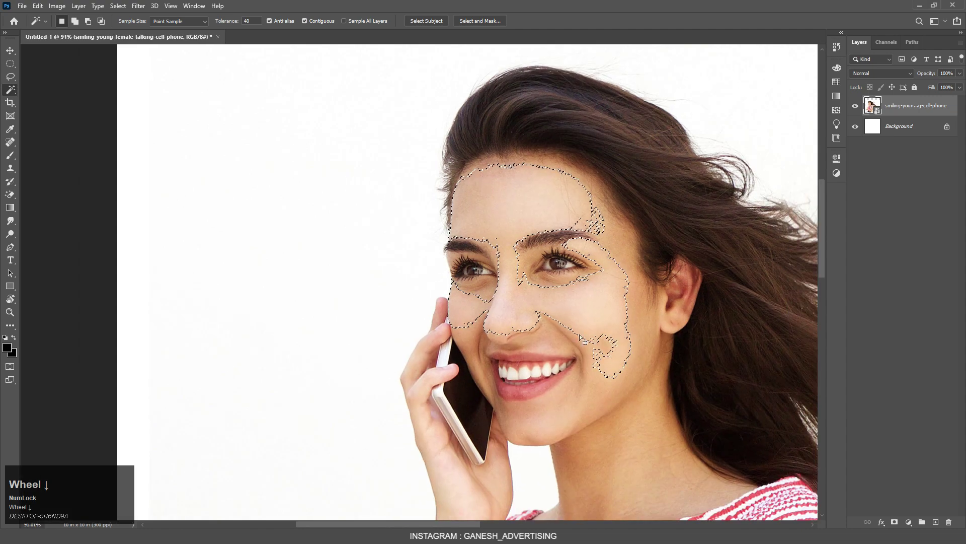
key(ctrl+d)
Select the white background gap between the hand and neck with the Magic Wand, and clear the selection.
scroll(289, 226, down, 2)
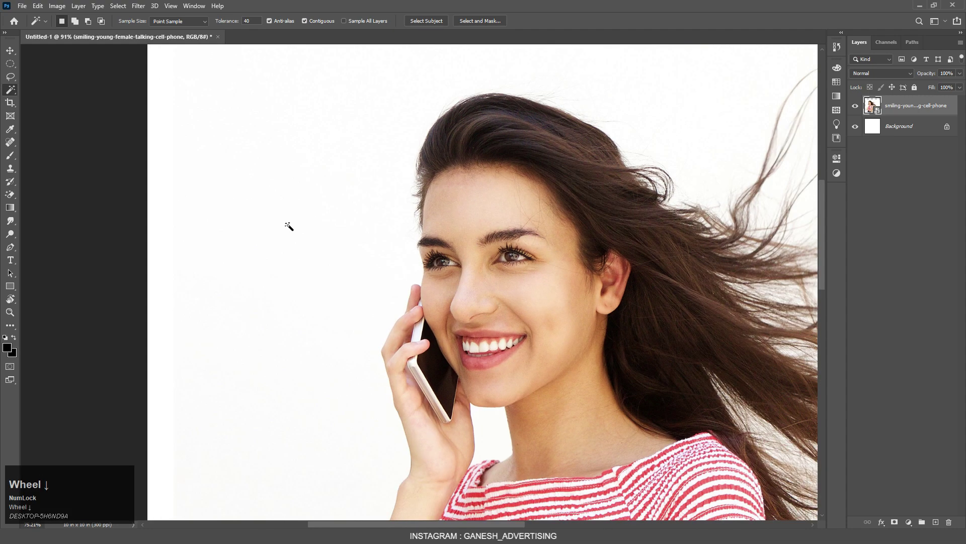
scroll(582, 345, up, 1)
scroll(583, 345, up, 6)
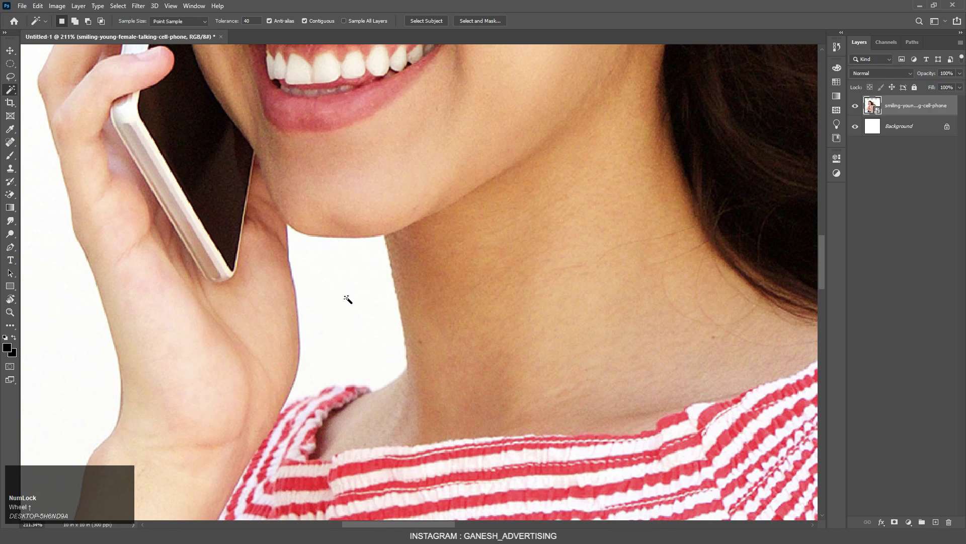
click(348, 298)
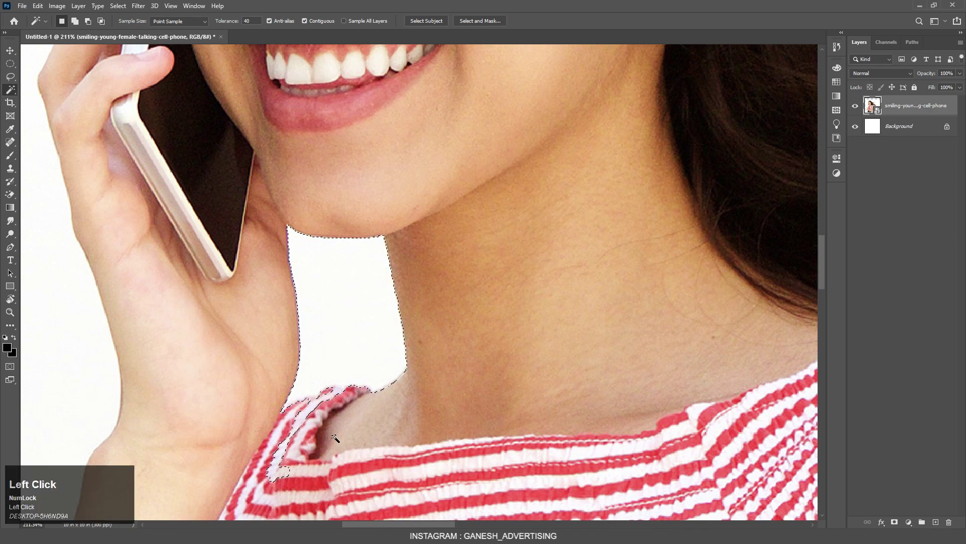
scroll(468, 245, down, 1)
scroll(468, 244, up, 1)
scroll(466, 352, down, 1)
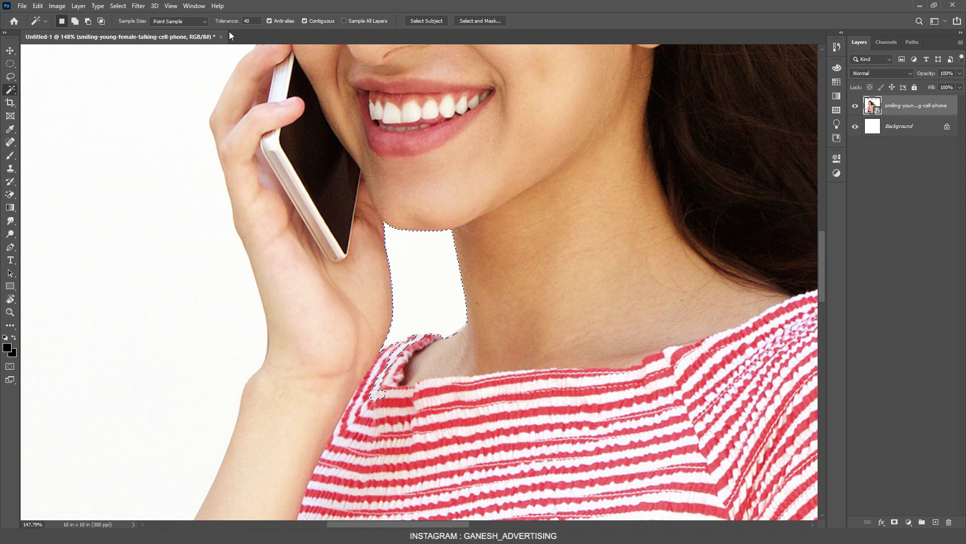
key(ctrl+d)
Set the Magic Wand tolerance to 3, sample the white stripes on the chest and shoulder, and clear the selection.
drag(232, 24, 215, 21)
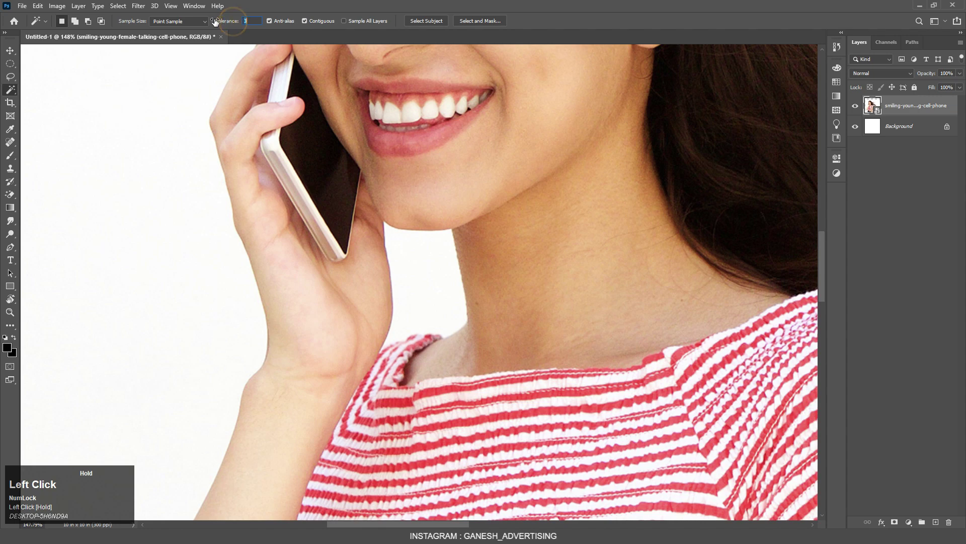
scroll(475, 408, up, 4)
click(460, 403)
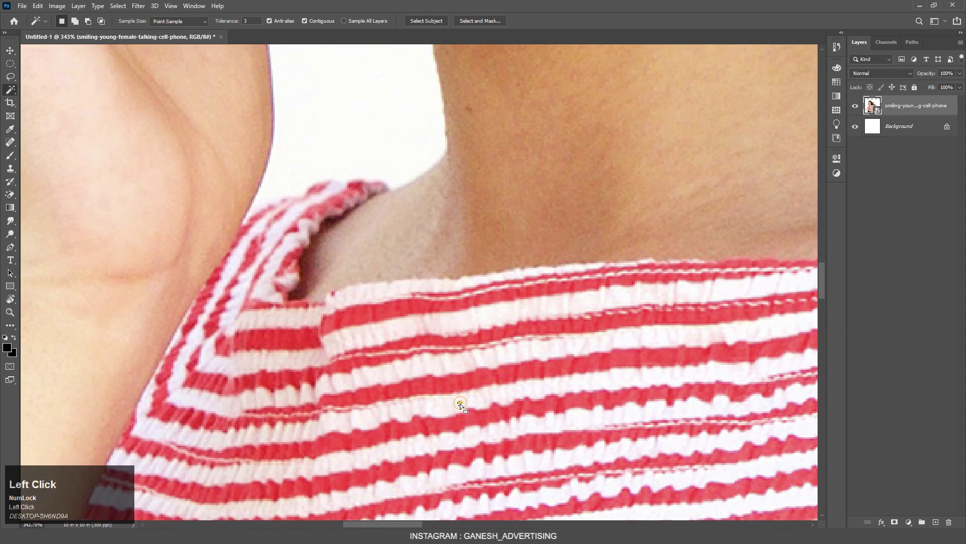
scroll(464, 394, down, 3)
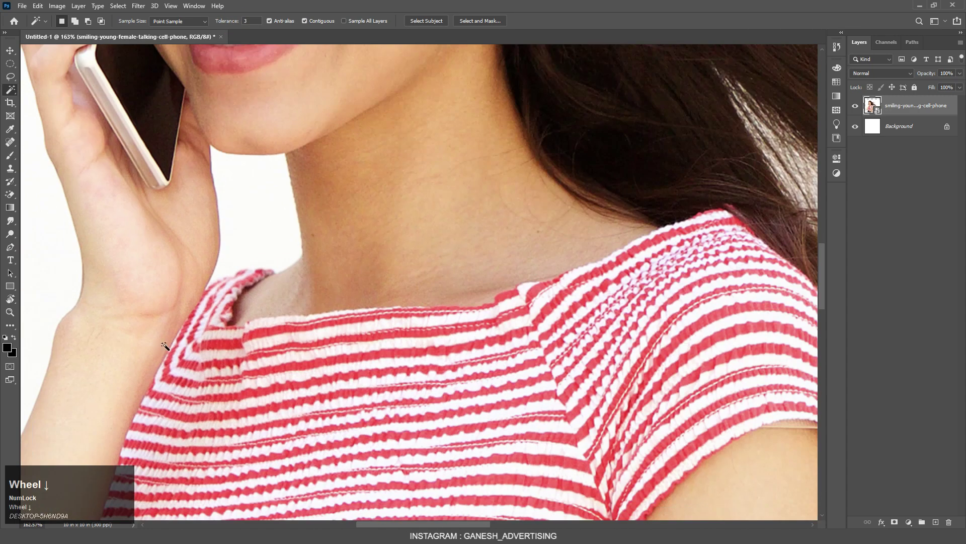
scroll(612, 308, up, 5)
click(602, 296)
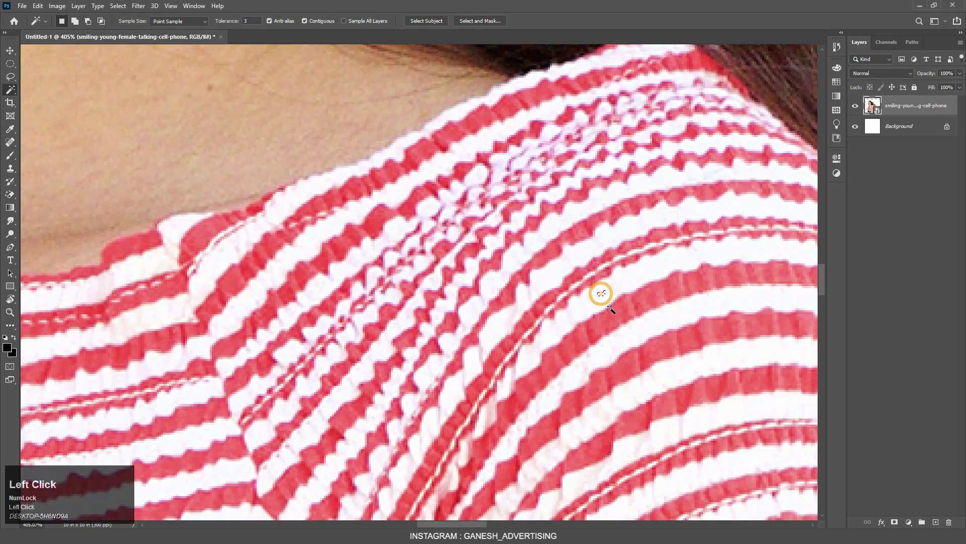
key(ctrl)
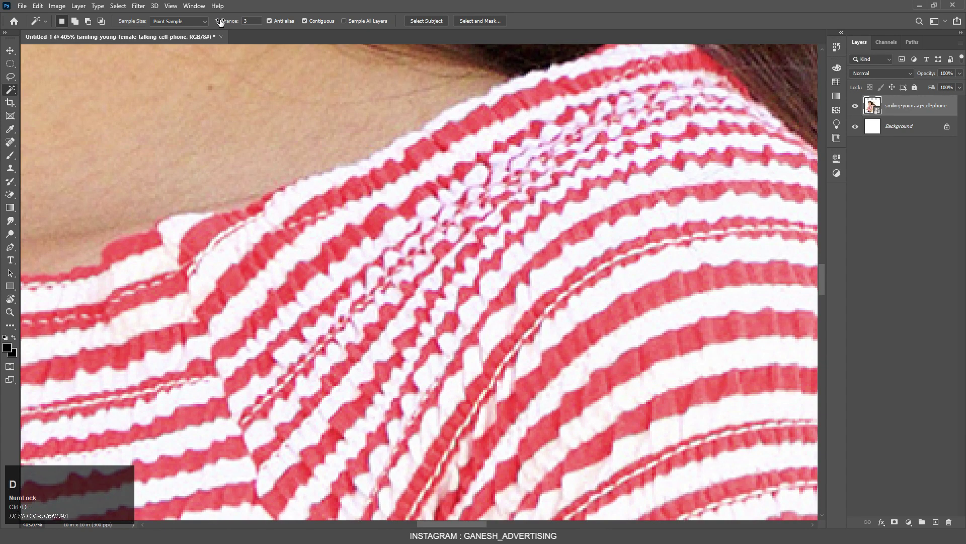
Set the Magic Wand tolerance to 99, select the upper part of the striped top from the shoulder, and clear the selection.
drag(220, 22, 268, 23)
scroll(448, 332, down, 5)
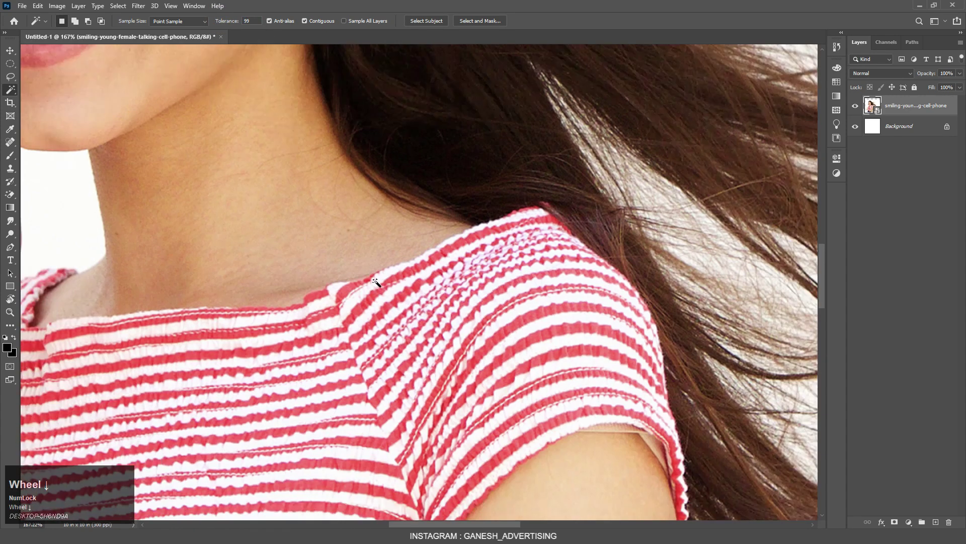
click(442, 298)
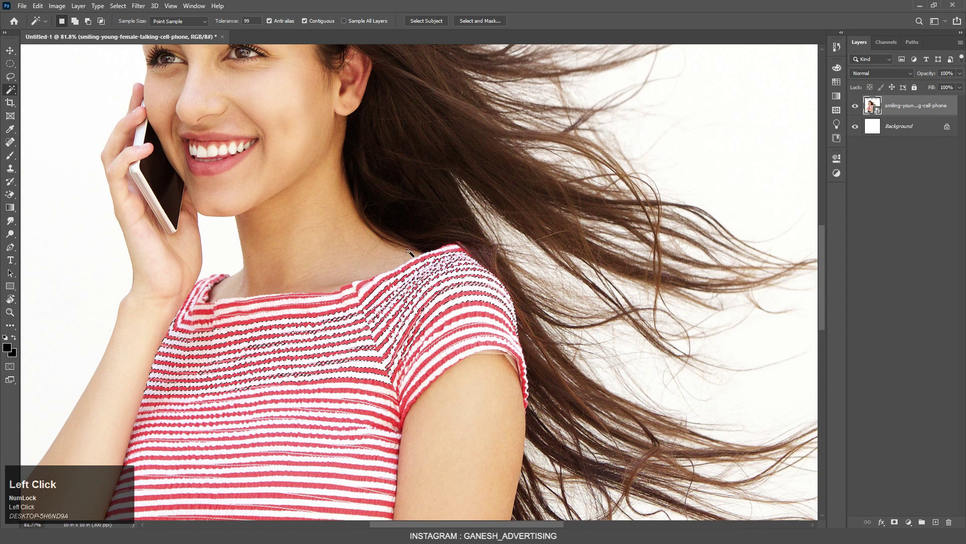
scroll(497, 286, up, 3)
scroll(498, 286, down, 6)
scroll(233, 138, up, 2)
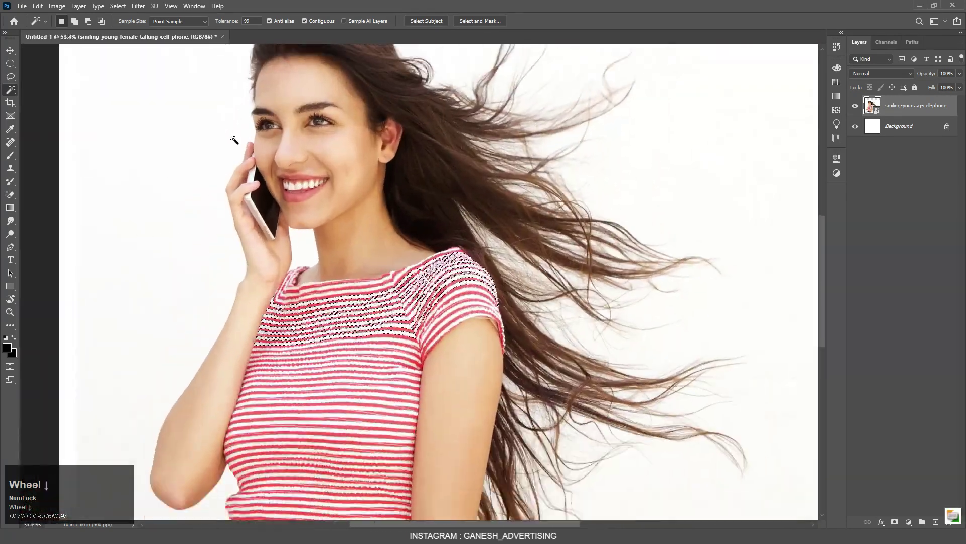
scroll(468, 161, down, 1)
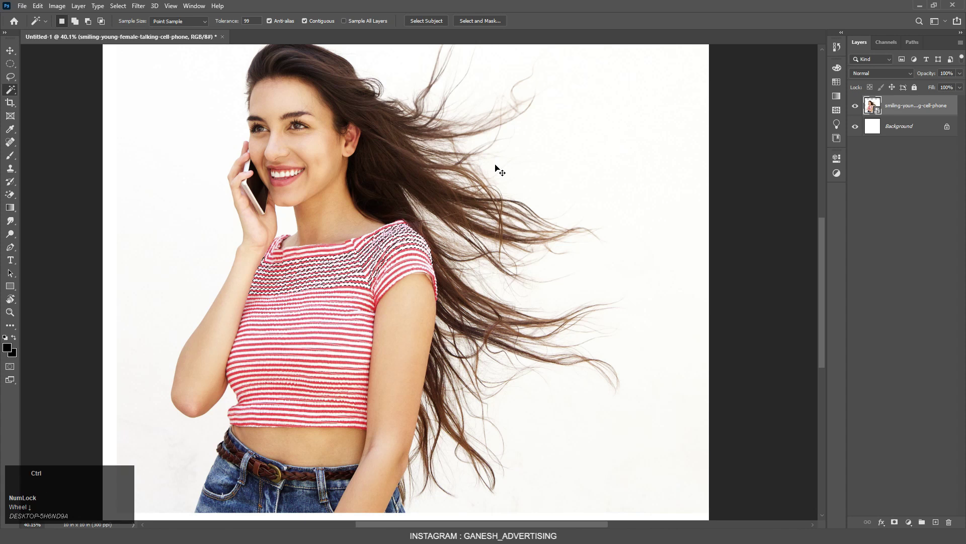
key(ctrl+d)
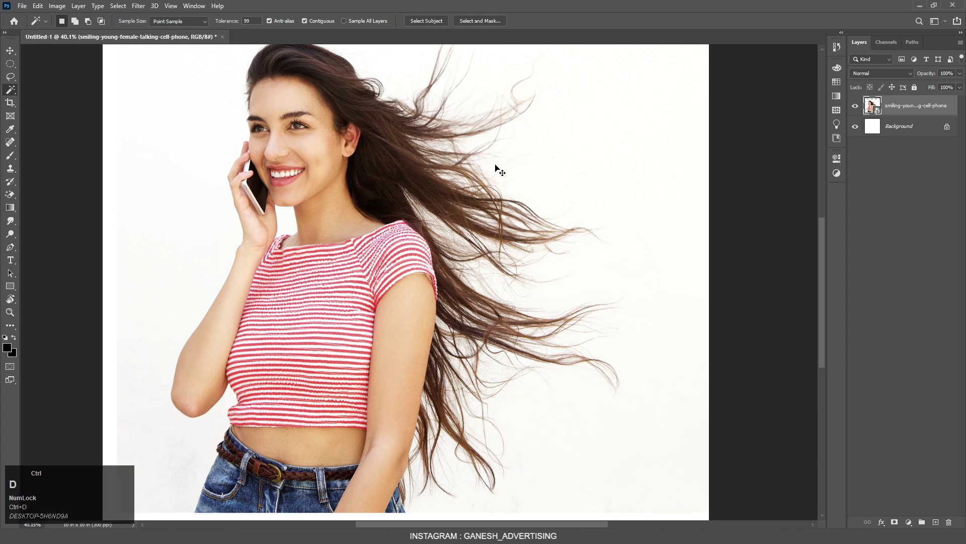
Crop the canvas to about 4.74 × 6.10 in around the woman's head and upper body, and undo the crop.
right_click(9, 104)
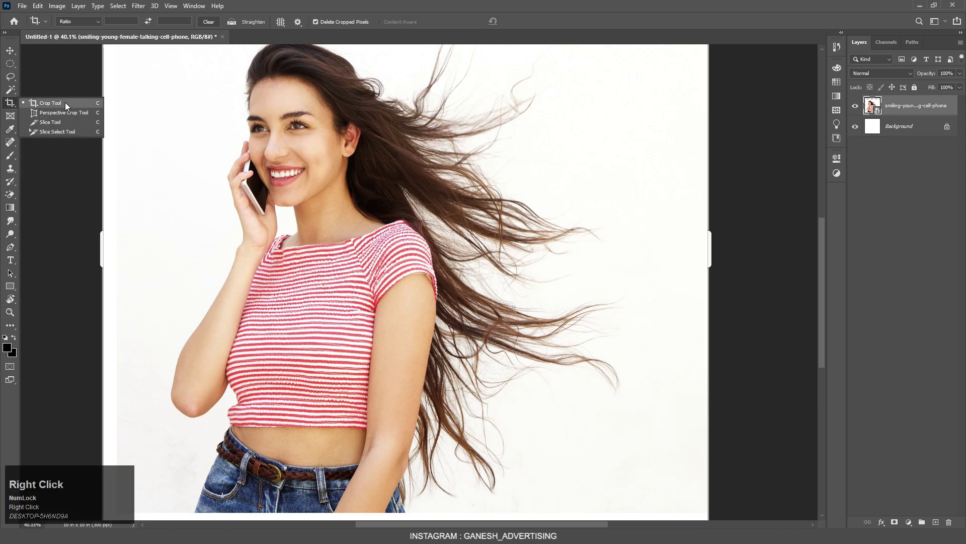
click(66, 102)
scroll(399, 195, down, 2)
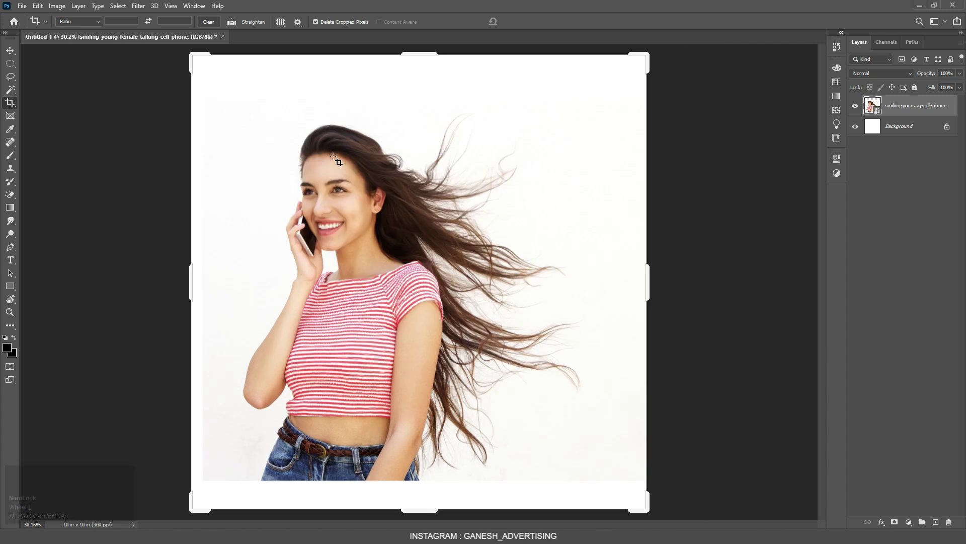
drag(238, 120, 458, 400)
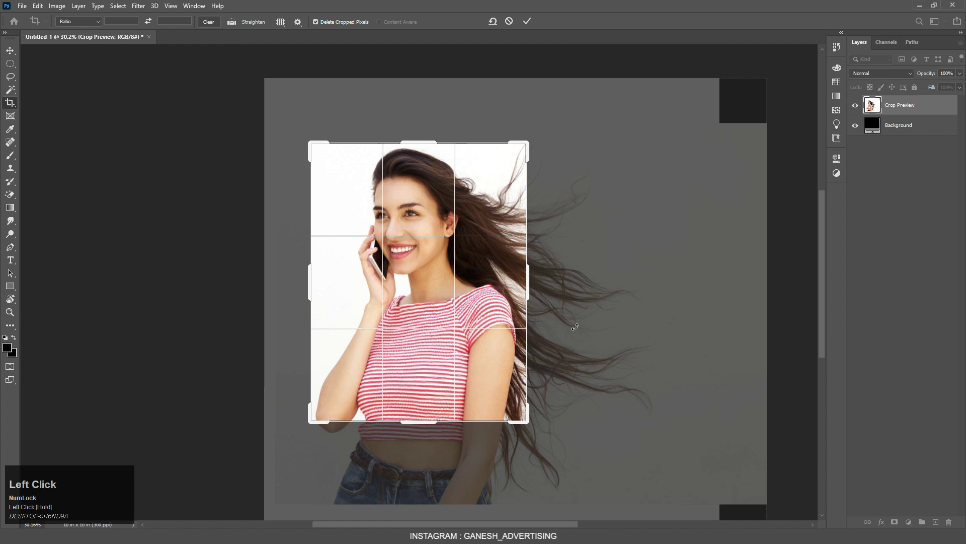
click(530, 21)
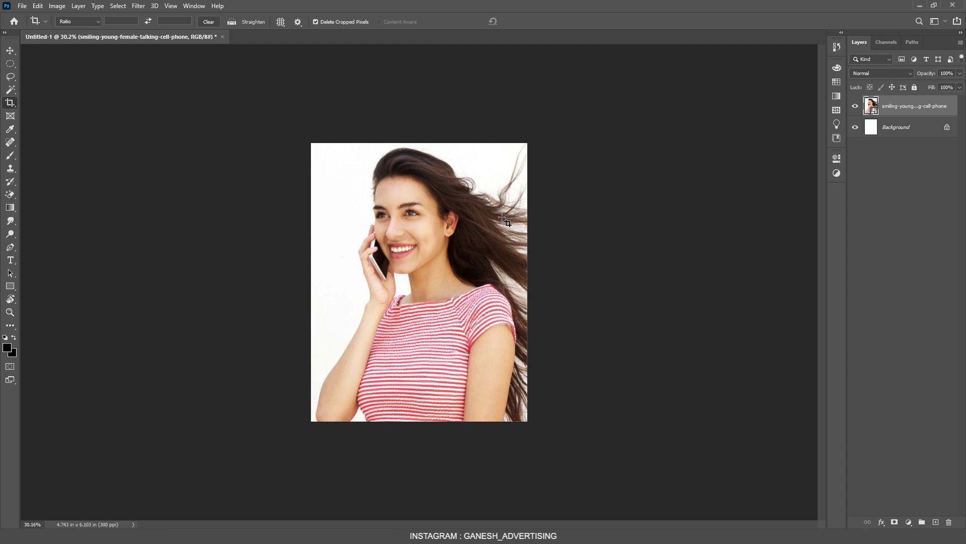
key(ctrl+z)
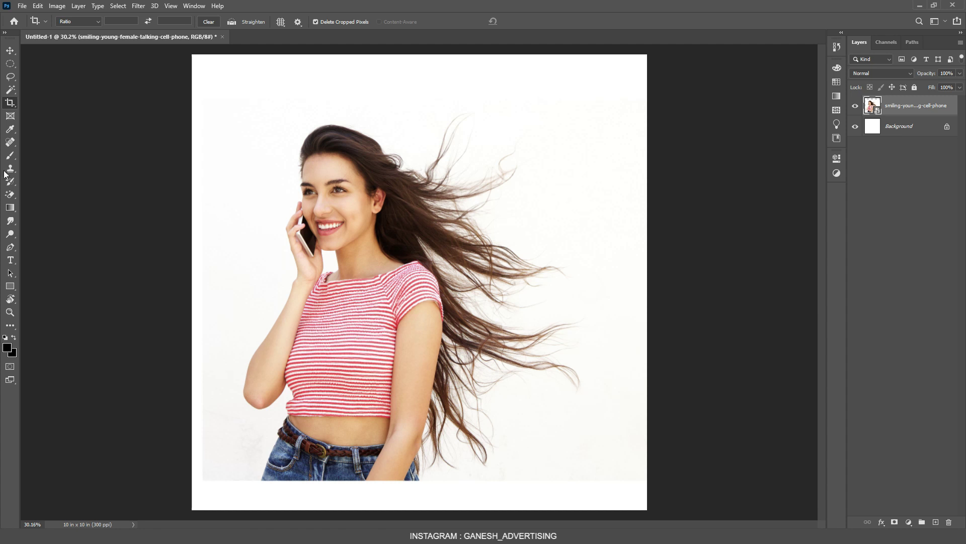
Activate the Move tool and hide the layer containing the woman's photo.
click(9, 51)
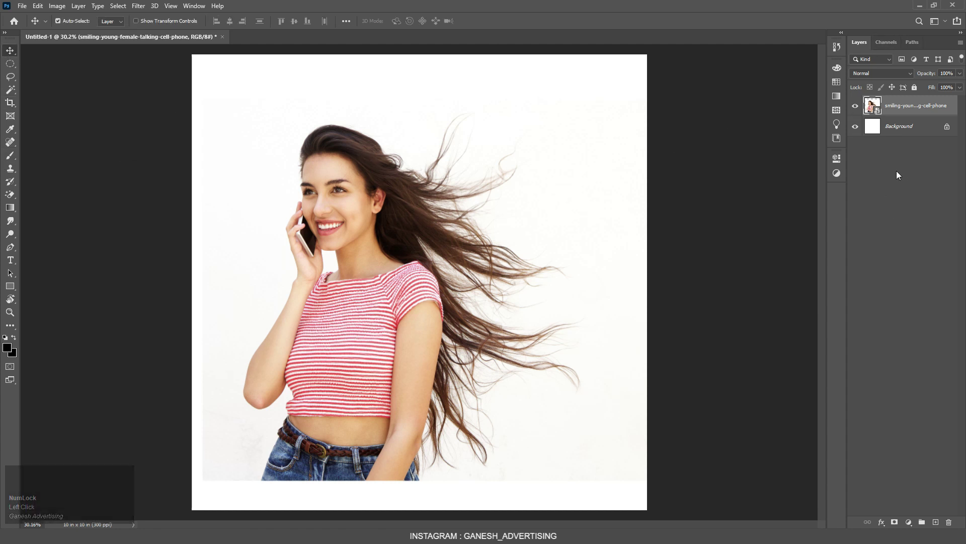
click(856, 107)
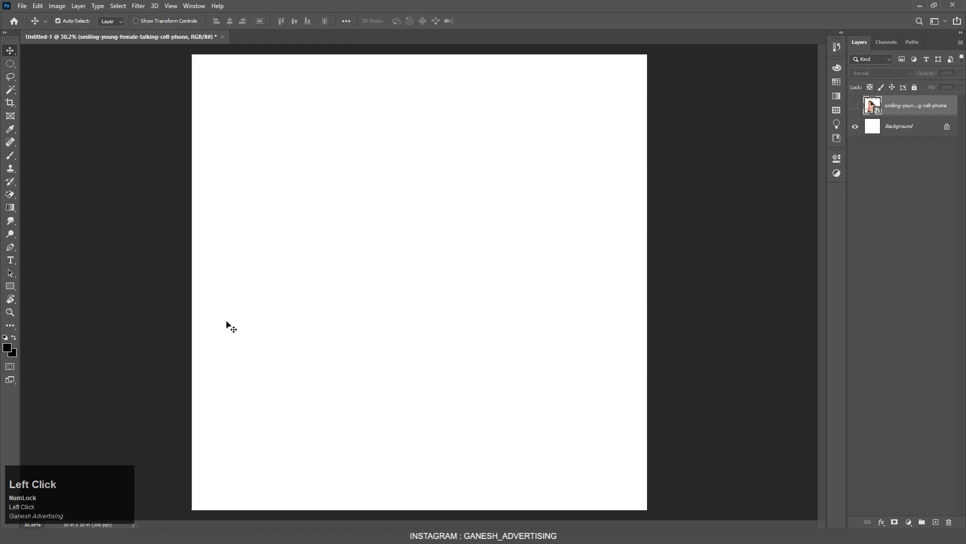
Place the cute-asian-woman-looking-camera-portrait image from the Downloads New folder as a new layer in the document.
click(96, 483)
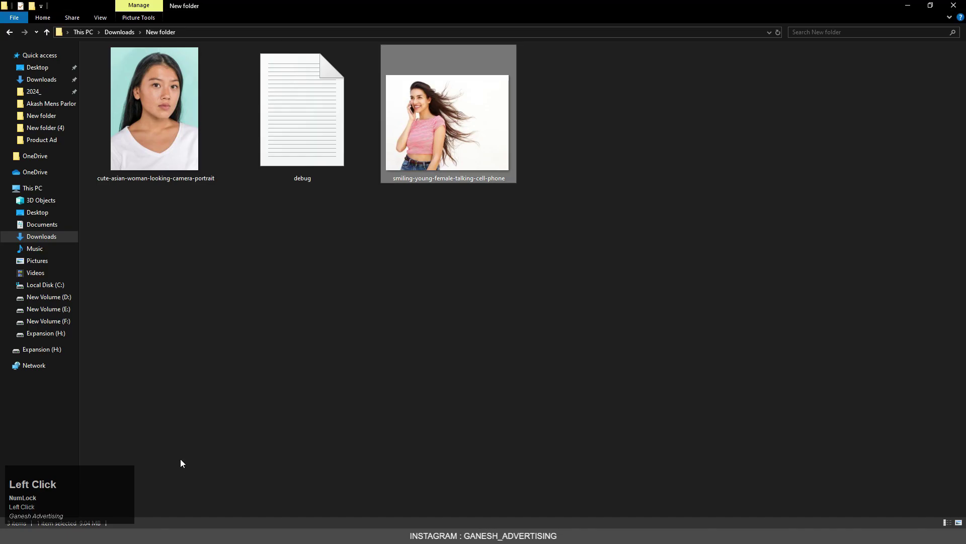
drag(168, 122, 431, 214)
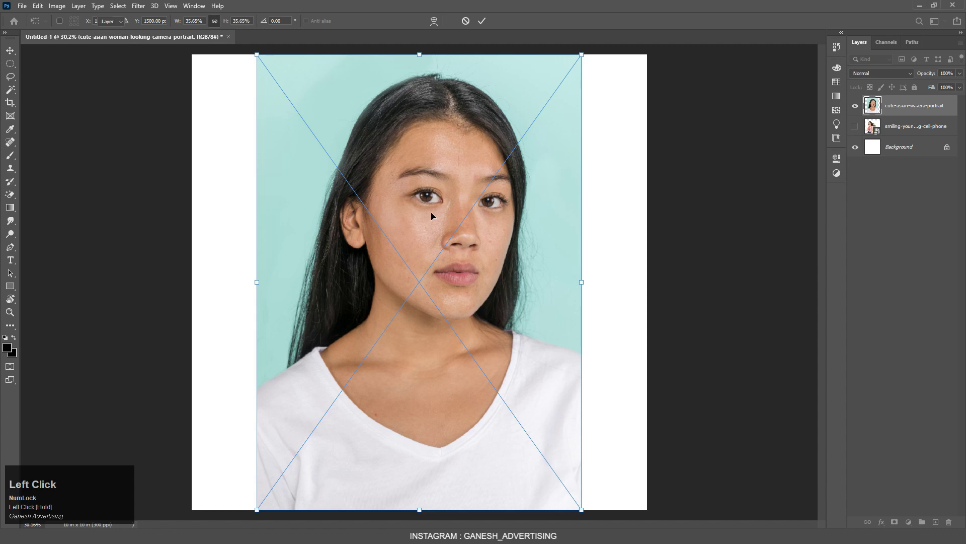
key(Return)
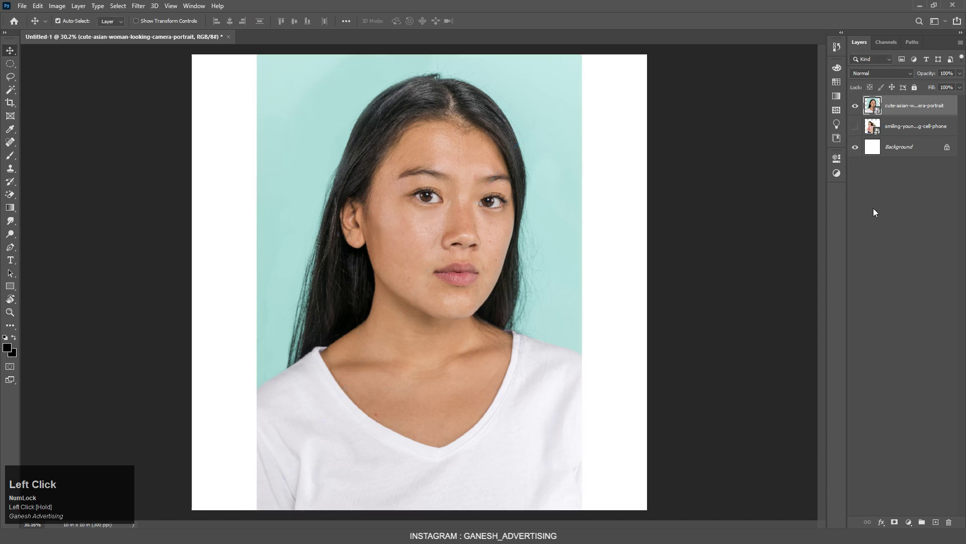
Show the smiling-young-female layer, shift the portrait slightly right and up, and move the smiling woman's photo upward.
click(856, 127)
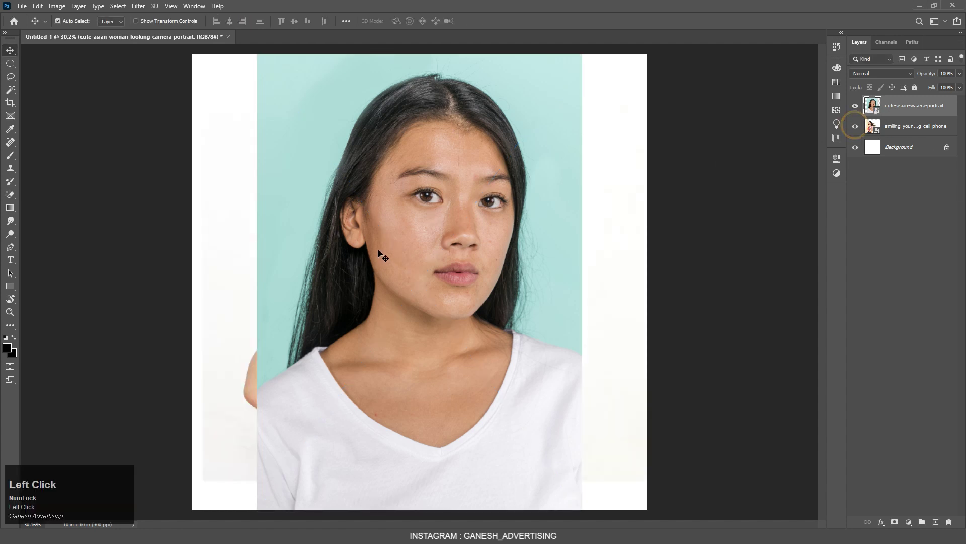
drag(382, 250, 410, 244)
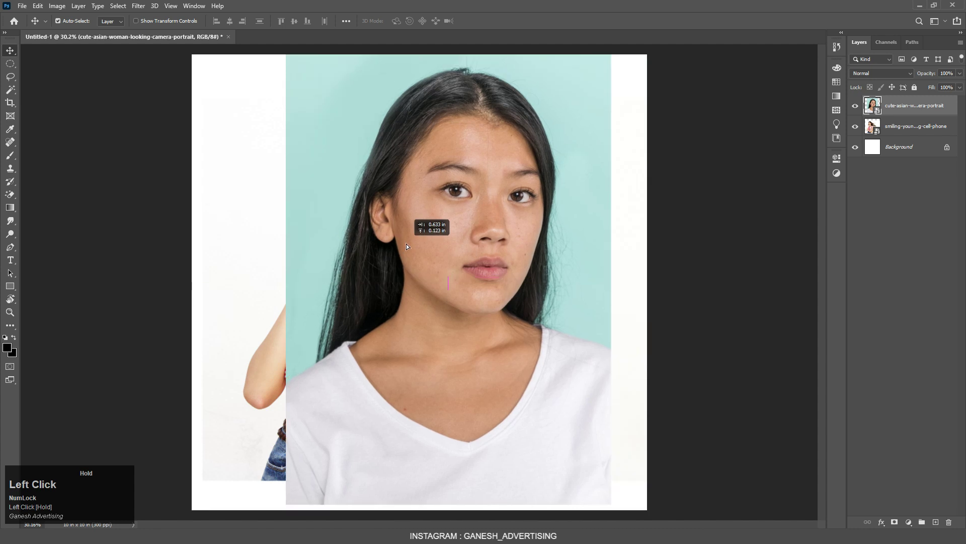
drag(225, 282, 215, 246)
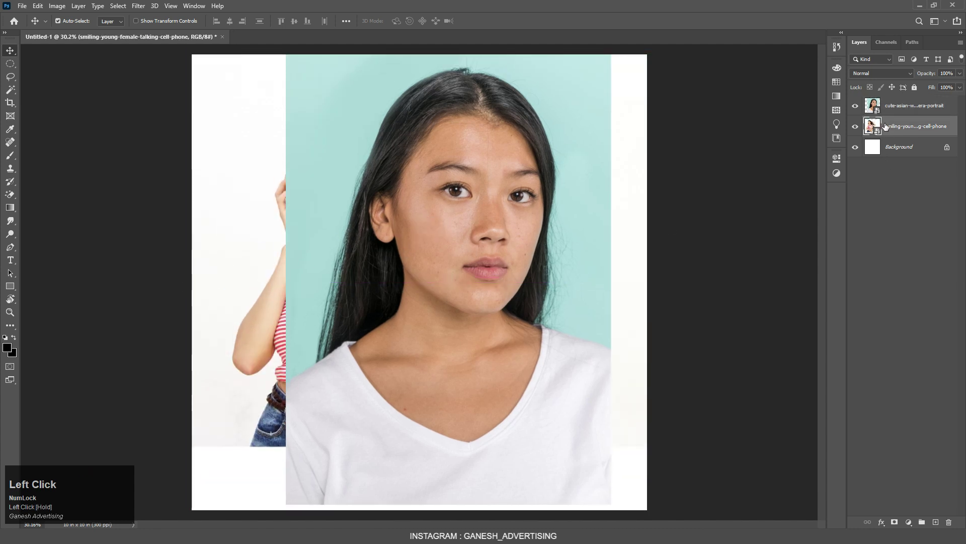
Bring the smiling woman's layer above the portrait, reposition her photo, and send the layer back below the portrait.
drag(906, 126, 902, 99)
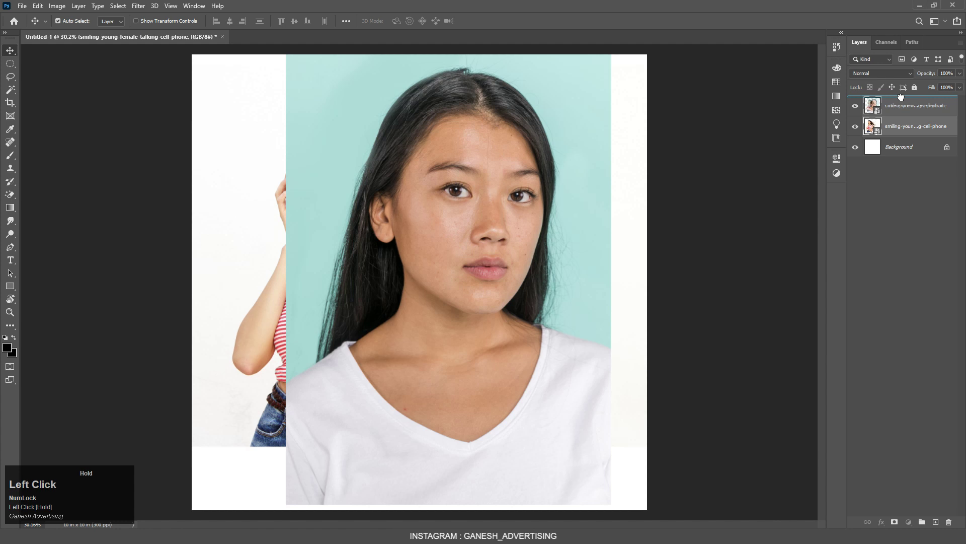
drag(901, 97, 904, 93)
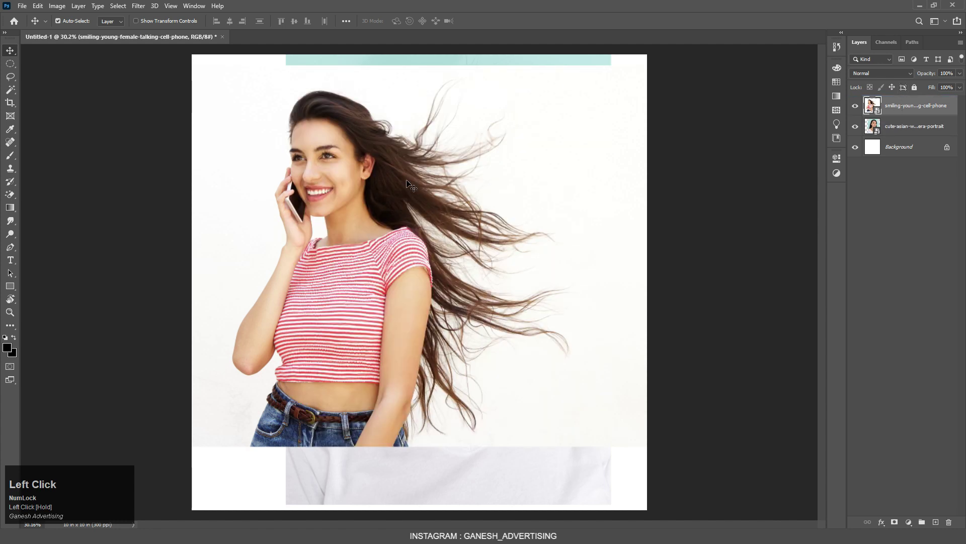
drag(391, 150, 347, 135)
drag(919, 103, 863, 151)
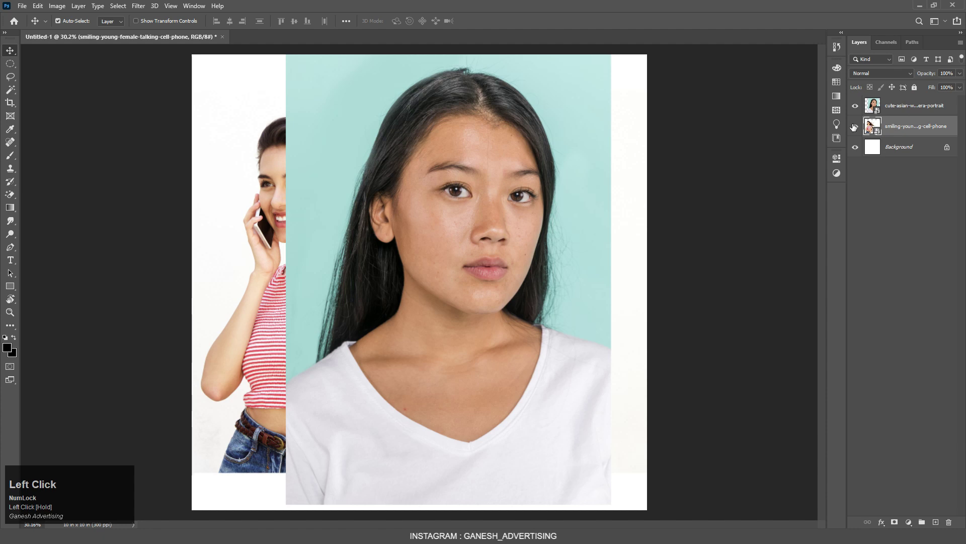
Hide the smiling woman's layer and move the portrait slightly to the left on the canvas.
click(854, 126)
click(909, 103)
drag(496, 207, 446, 202)
Examine the skin blemishes on the portrait's cheek and around the mouth up close.
scroll(420, 189, up, 3)
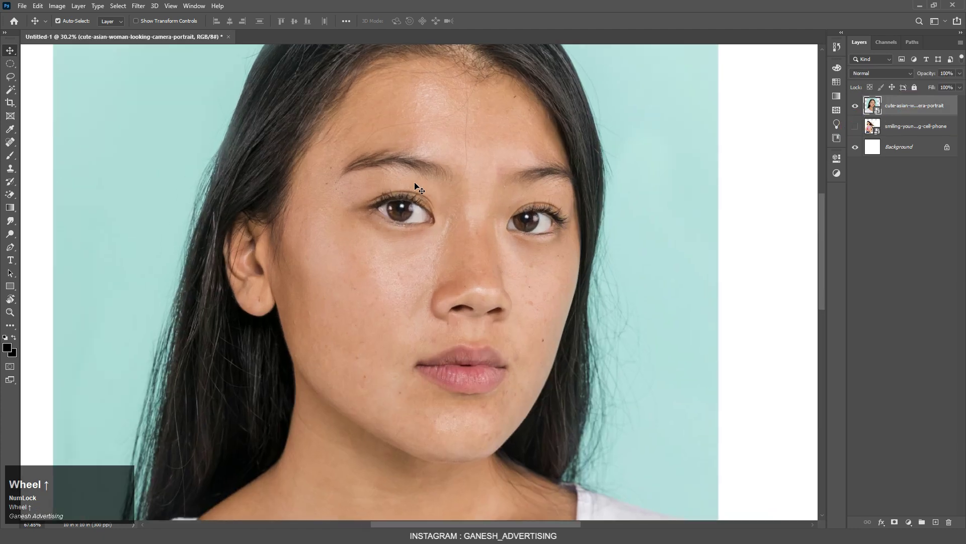
scroll(642, 260, up, 4)
scroll(463, 259, down, 3)
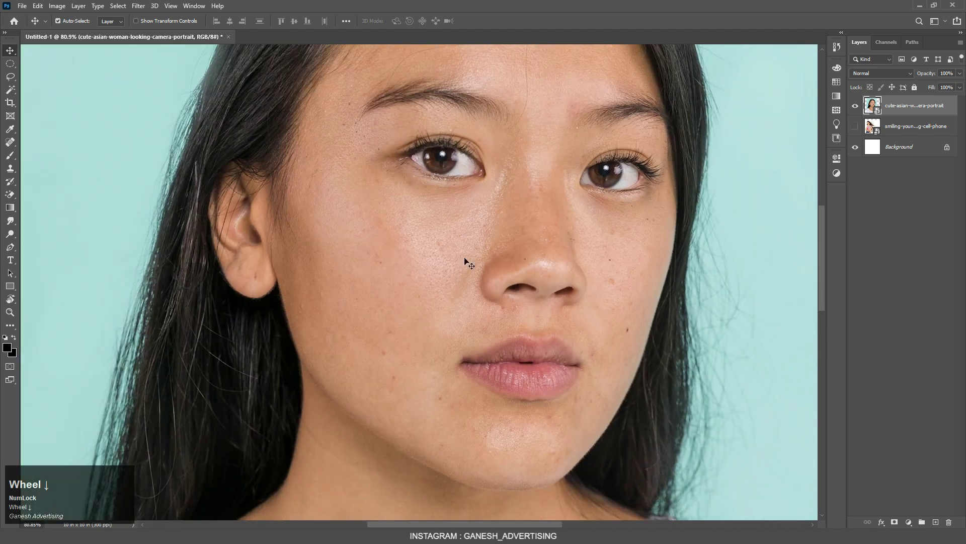
scroll(315, 289, up, 3)
scroll(425, 248, down, 3)
scroll(396, 355, up, 2)
scroll(396, 358, up, 2)
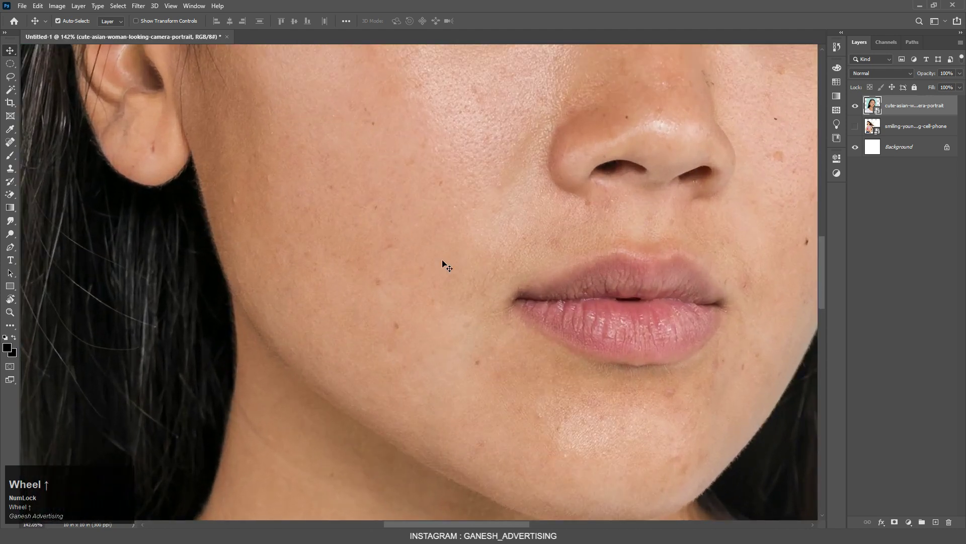
Try to remove a cheek blemish with the Spot Healing Brush, and decline rasterizing the smart object.
click(9, 143)
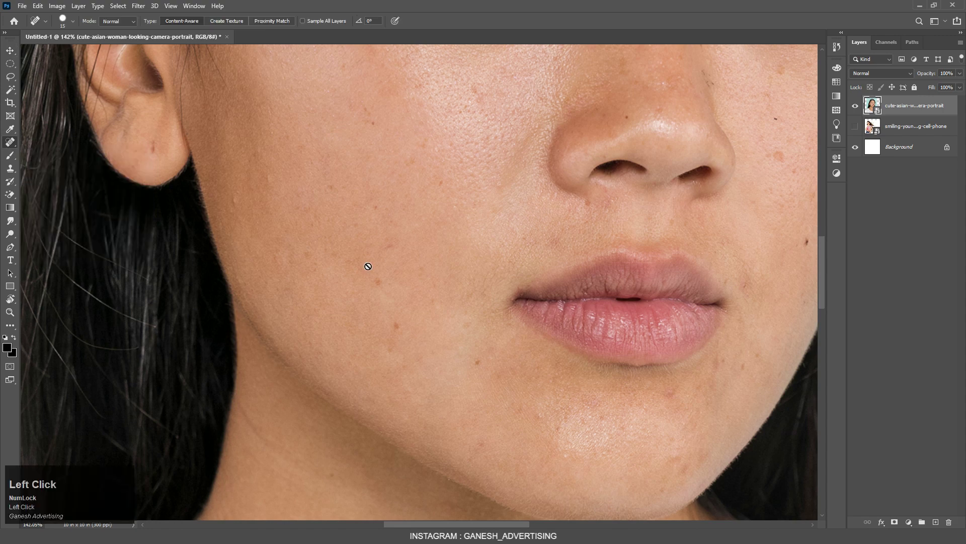
scroll(416, 321, up, 5)
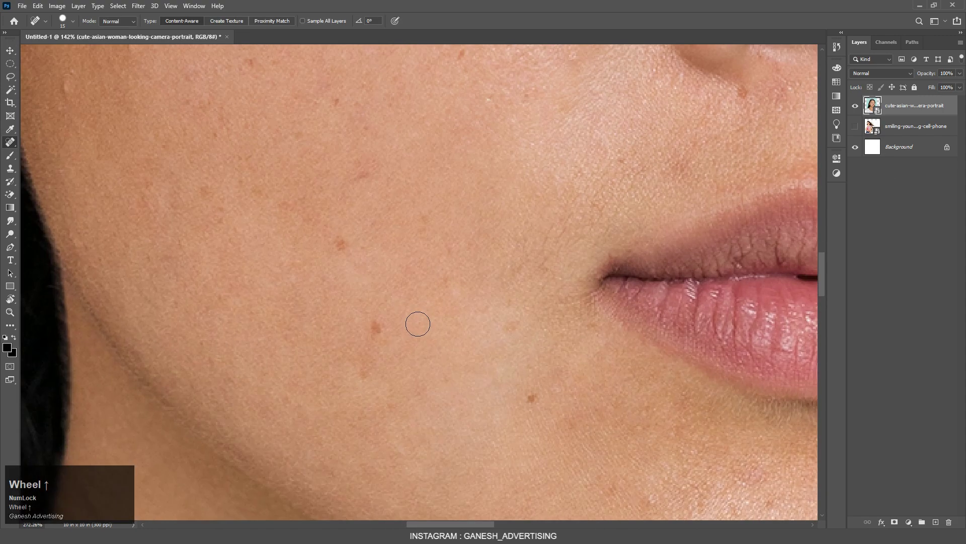
scroll(383, 312, down, 3)
scroll(384, 302, down, 4)
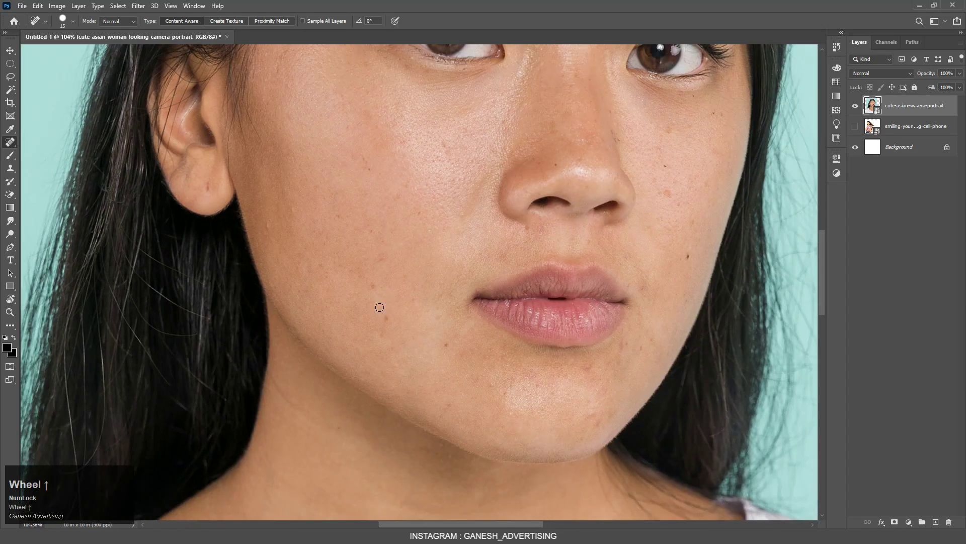
scroll(398, 331, up, 5)
click(396, 335)
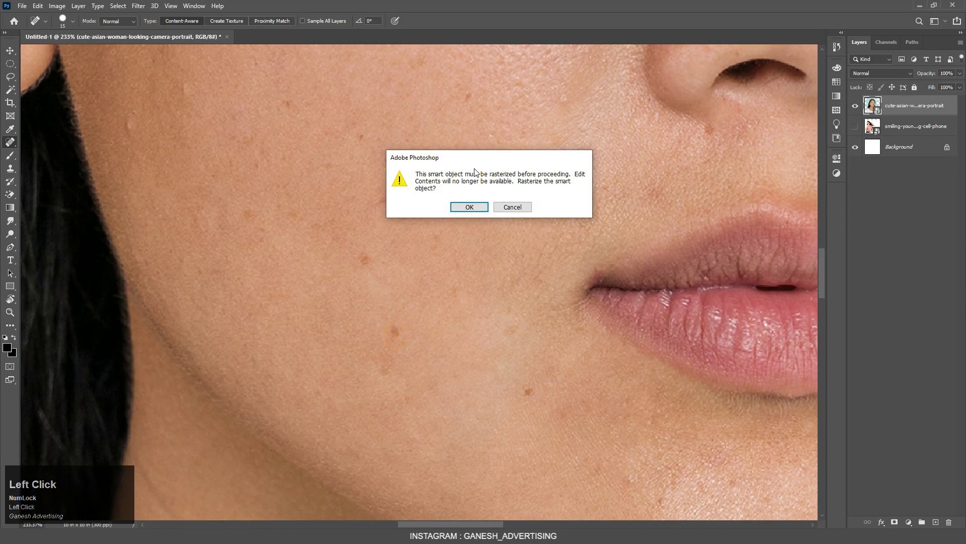
click(511, 208)
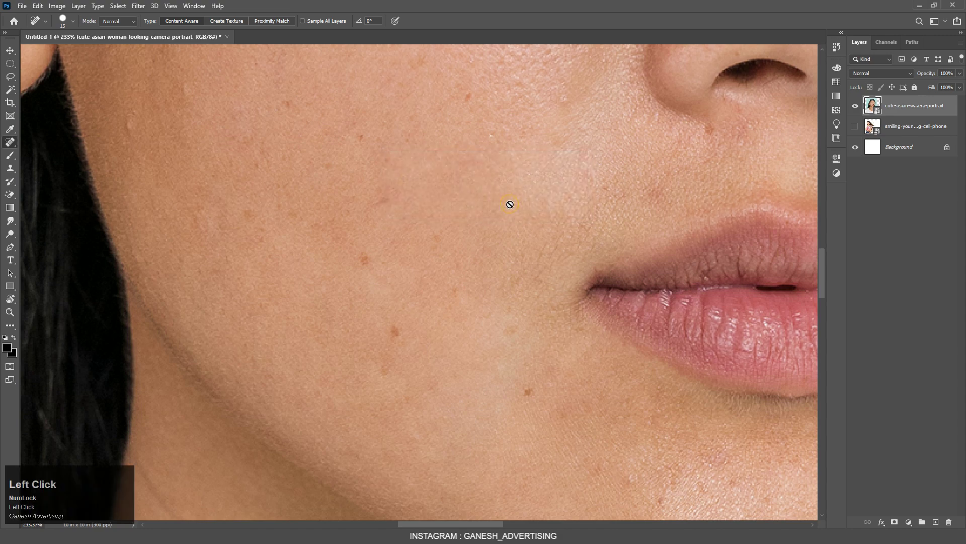
Move the portrait flush with the right edge of the canvas, and toggle its layer's visibility off and on.
scroll(400, 196, down, 6)
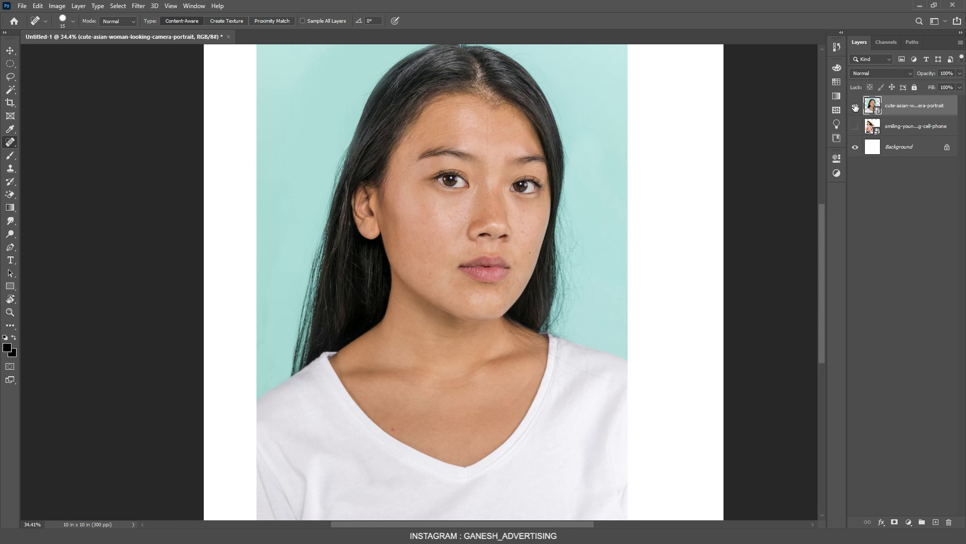
scroll(527, 189, down, 2)
key(v)
drag(411, 218, 485, 182)
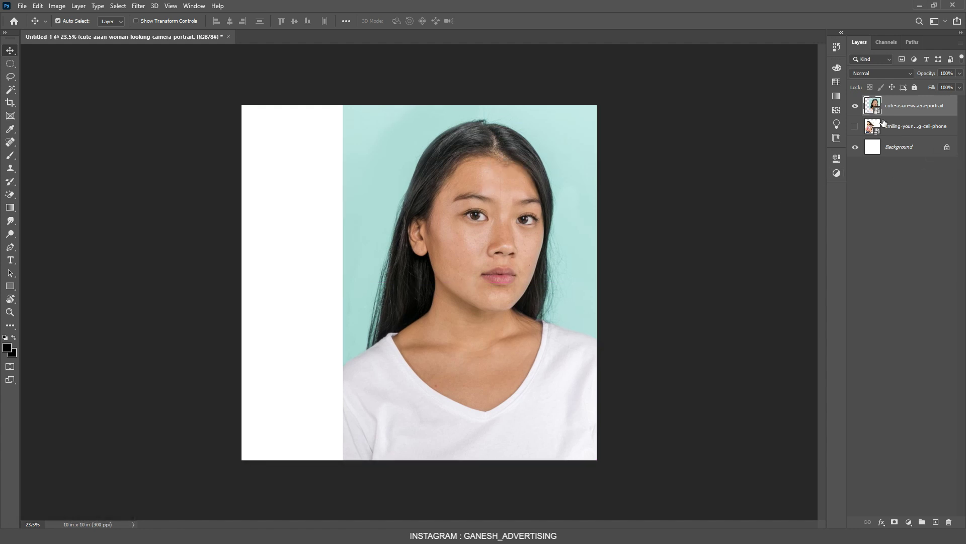
click(855, 106)
click(855, 106)
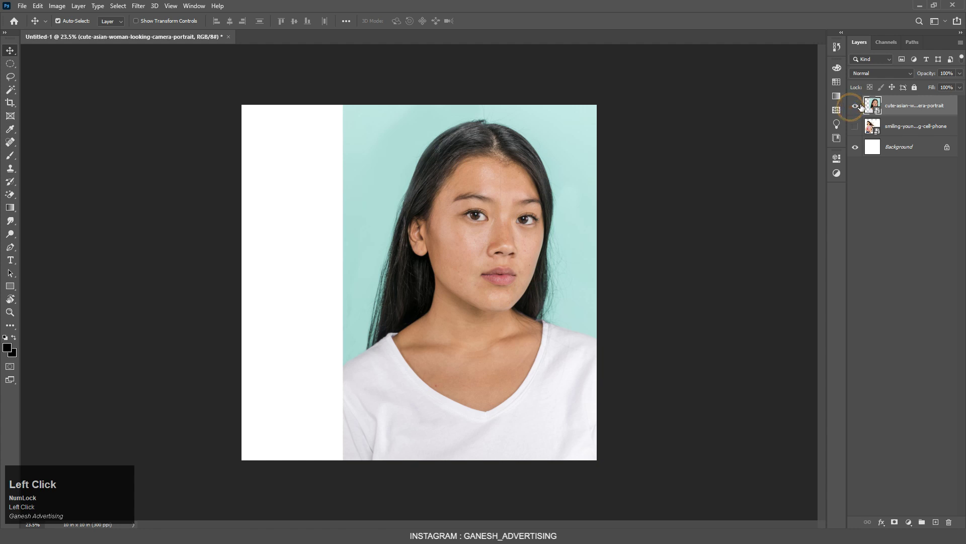
Duplicate the portrait toward the left side of the canvas with the Move tool, and undo the duplication.
click(10, 51)
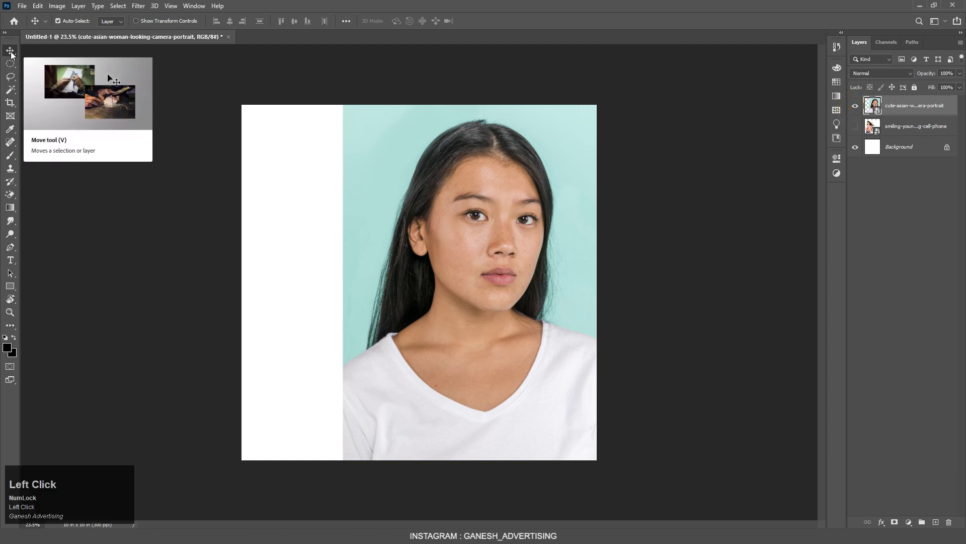
key(alt)
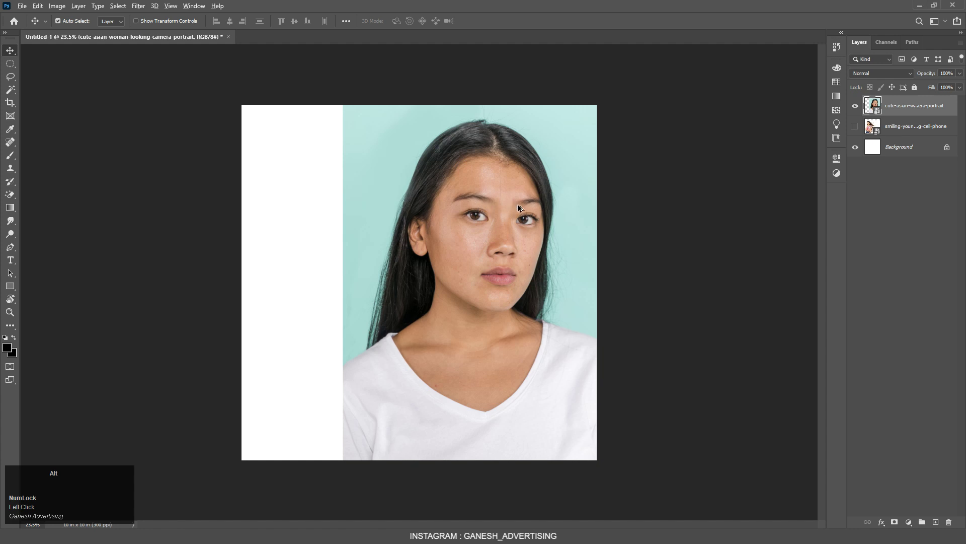
drag(522, 238, 258, 235)
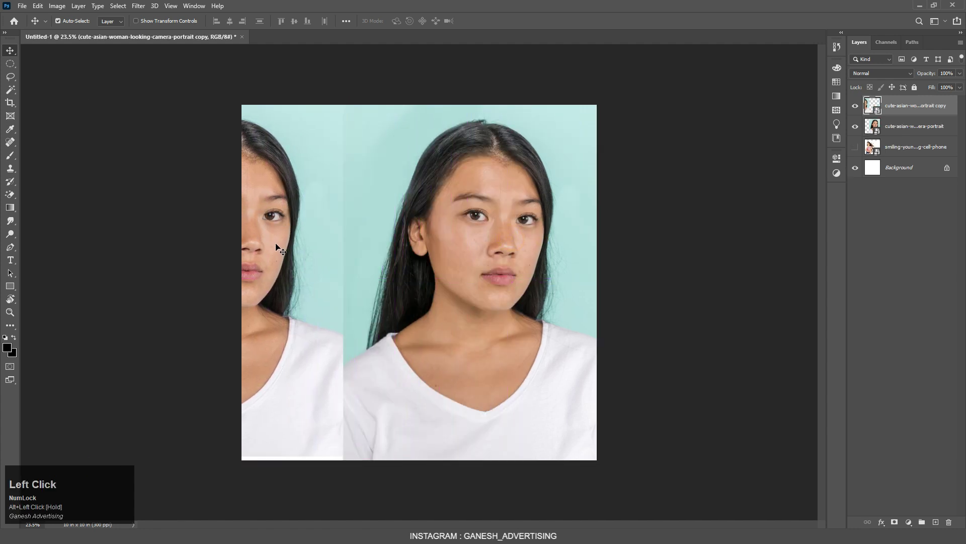
key(ctrl+z)
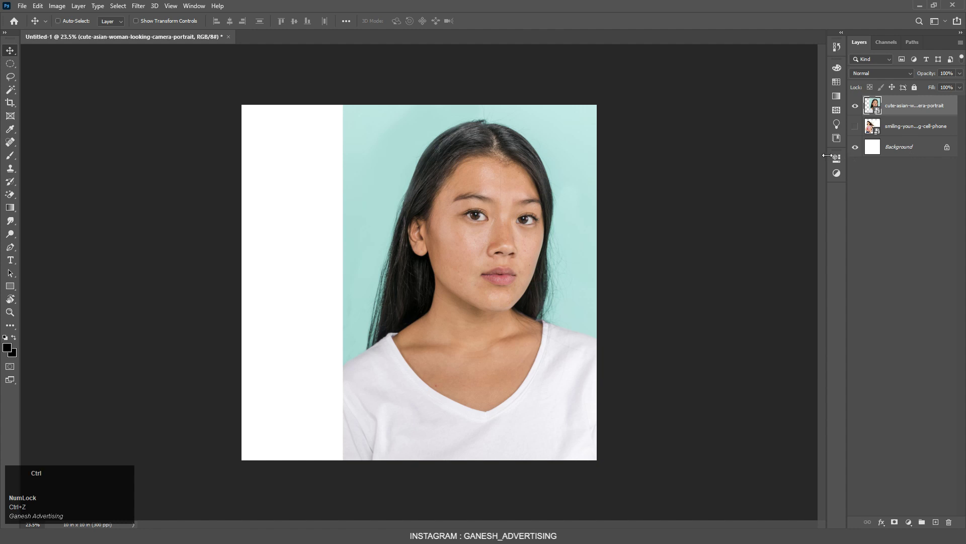
Scale the portrait down proportionally with Free Transform and place it in the right half of the canvas.
key(ctrl+t)
drag(603, 103, 531, 204)
drag(499, 242, 530, 289)
key(Return)
key(ctrl+0)
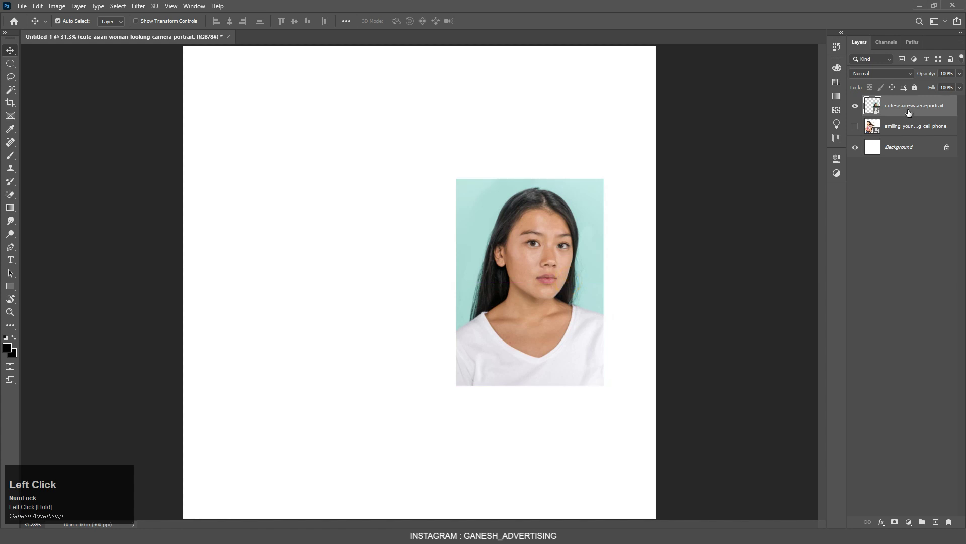
Duplicate the portrait layer, place the copy to the left of the original, and move the original closer to it.
click(856, 106)
click(858, 109)
key(ctrl+j)
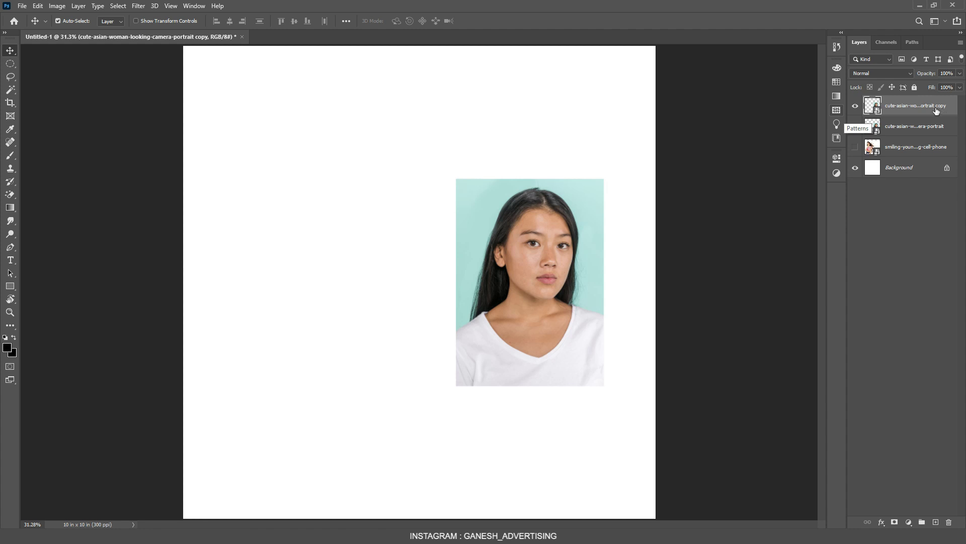
drag(534, 265, 349, 264)
drag(564, 221, 538, 222)
Select both portrait layers, scale them up together to about 125.67%, and deselect the layers.
shift+click(890, 111)
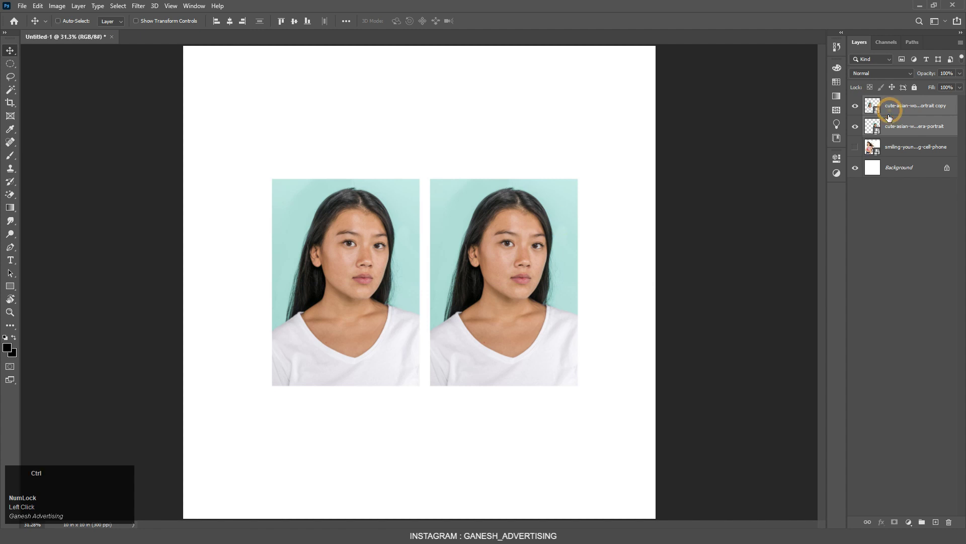
key(ctrl+t)
drag(577, 176, 618, 151)
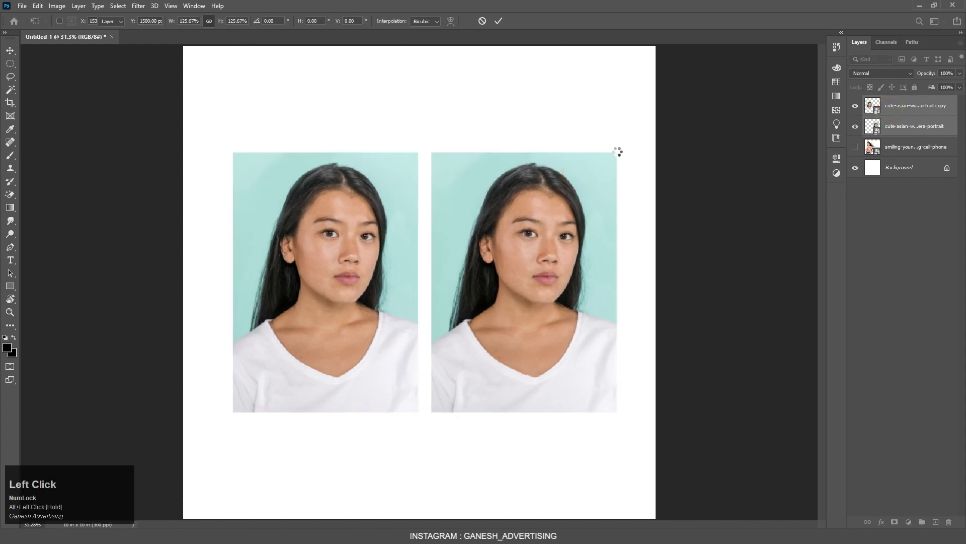
click(685, 179)
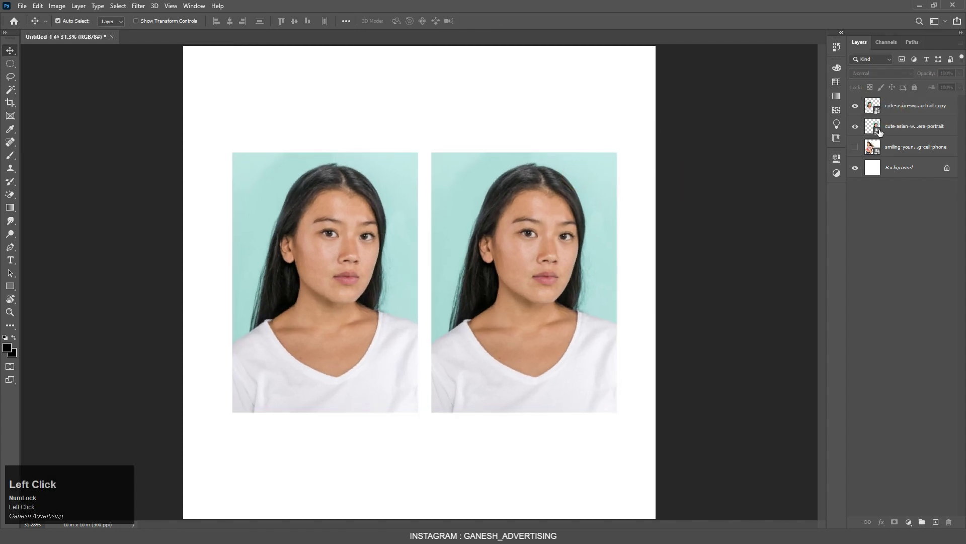
click(783, 211)
Toggle the visibility of the left portrait copy to identify it, and rasterize its layer.
click(906, 106)
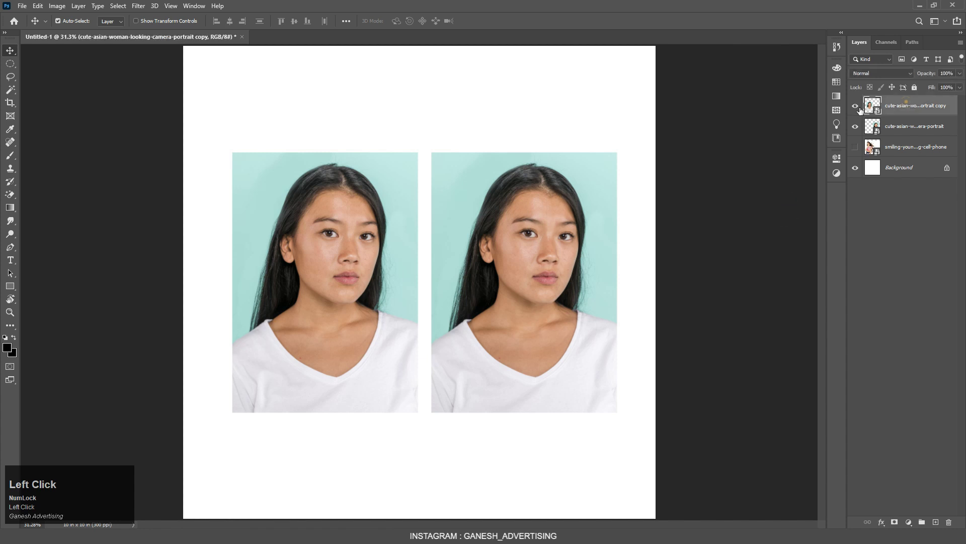
click(856, 106)
click(856, 106)
right_click(933, 103)
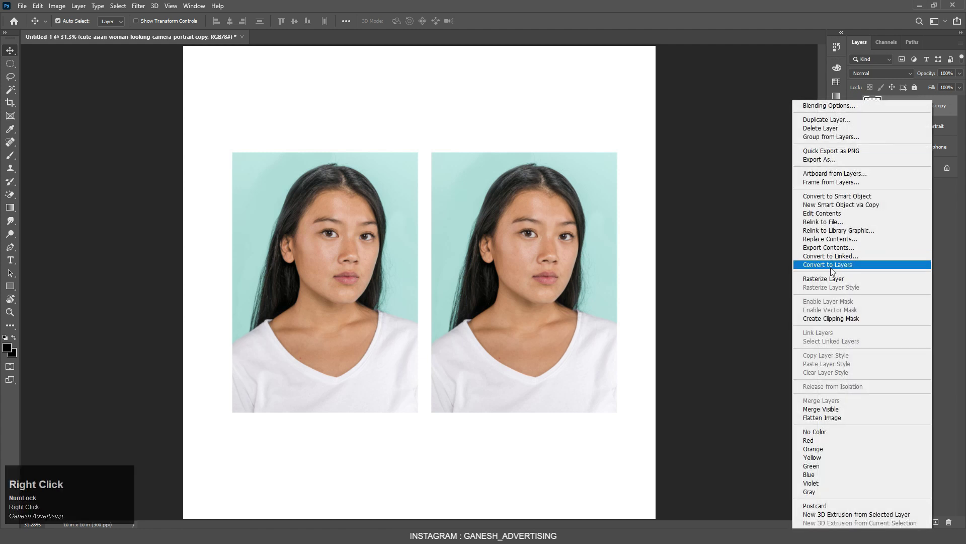
click(887, 278)
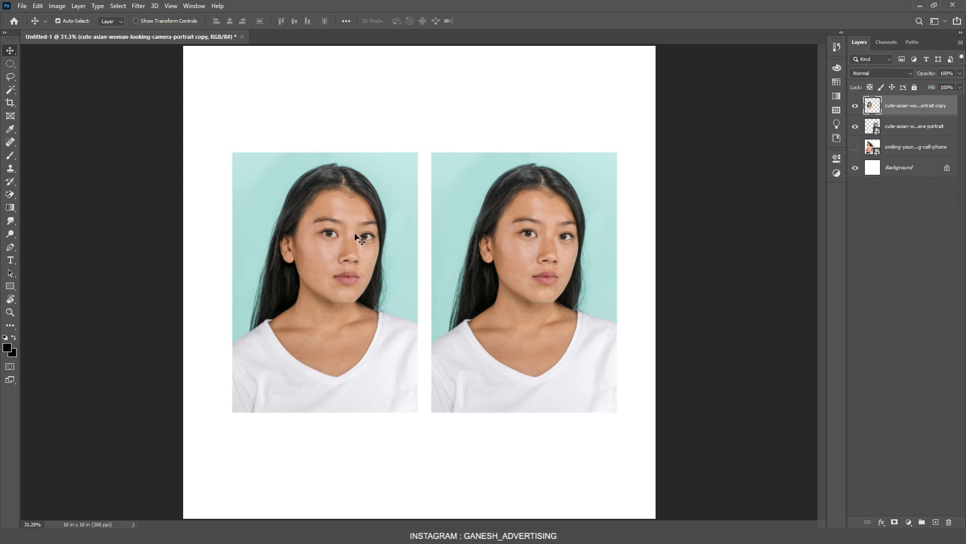
Select both portrait layers and scale them down together to about 12.63%.
click(914, 130)
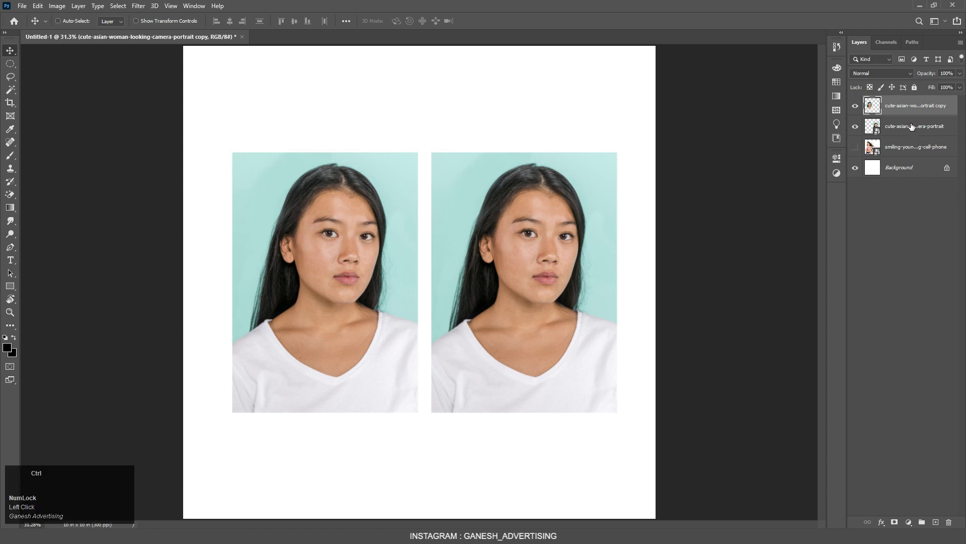
ctrl+click(912, 127)
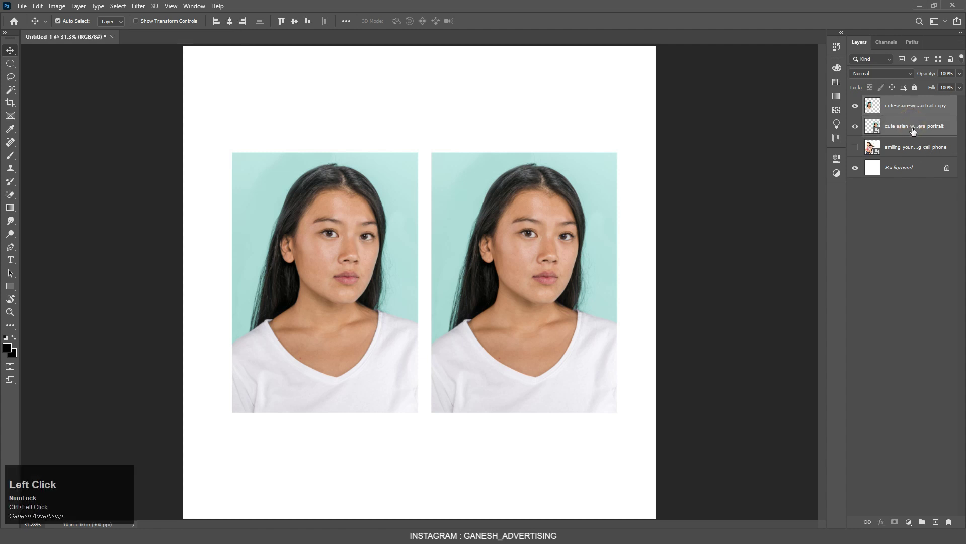
key(ctrl+t)
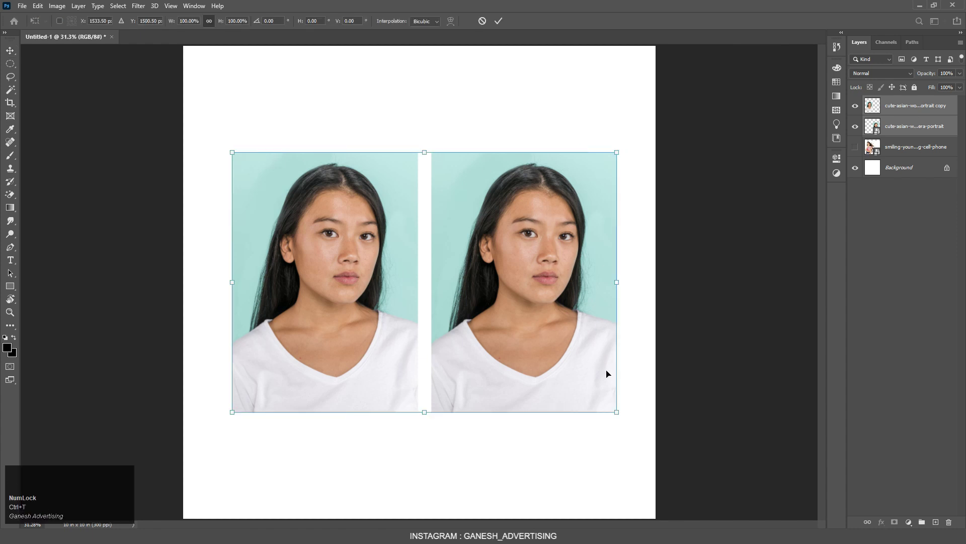
drag(617, 152, 459, 278)
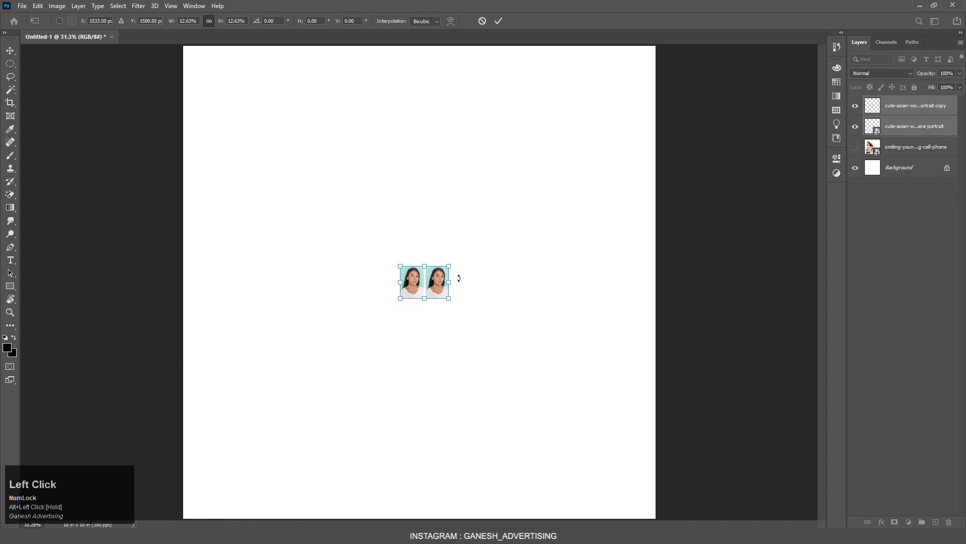
key(Return)
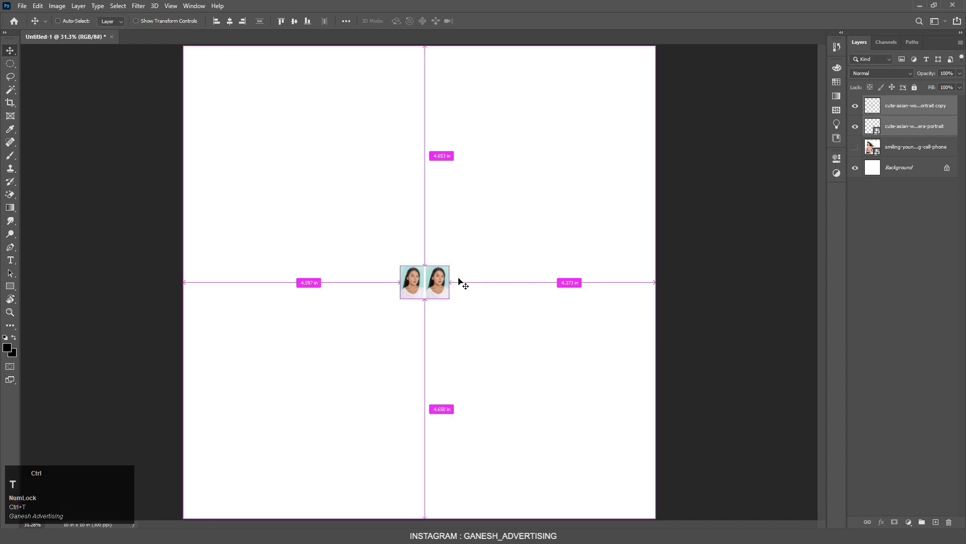
Scale the two tiny portraits back up together to about 840.46%, and deselect the layers.
key(ctrl+t)
drag(449, 264, 623, 133)
key(Return)
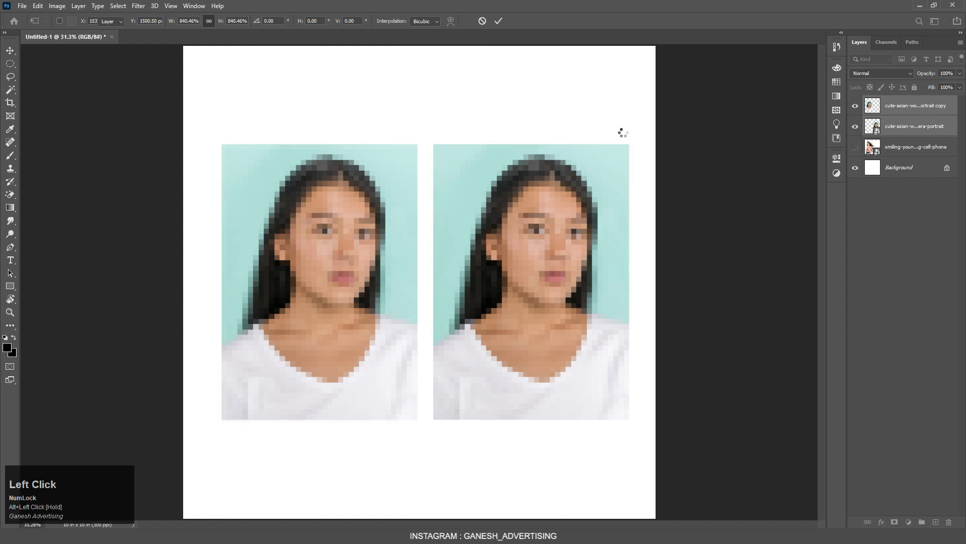
click(701, 151)
Compare the sharpness of the rasterized left portrait with the smart-object right portrait around the faces.
scroll(381, 243, up, 1)
scroll(402, 236, up, 3)
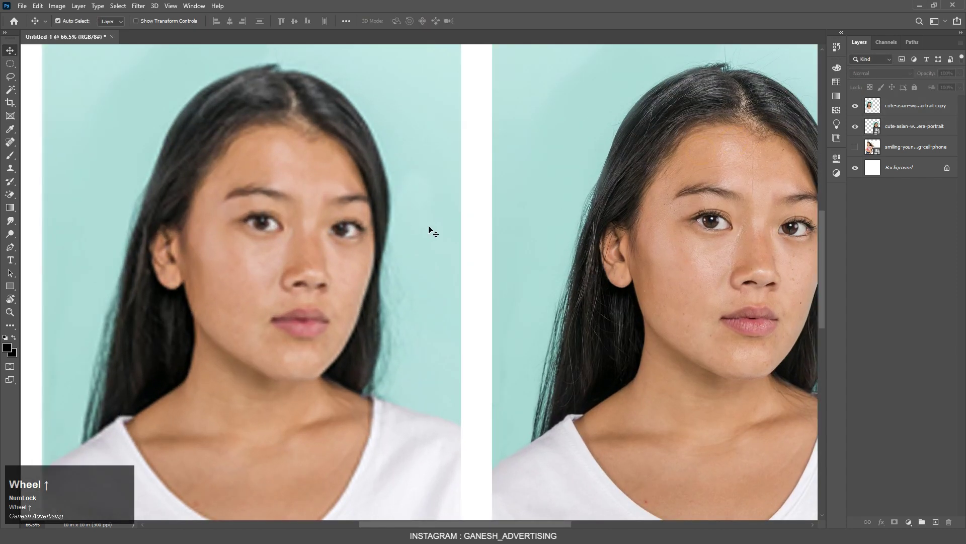
scroll(570, 210, down, 3)
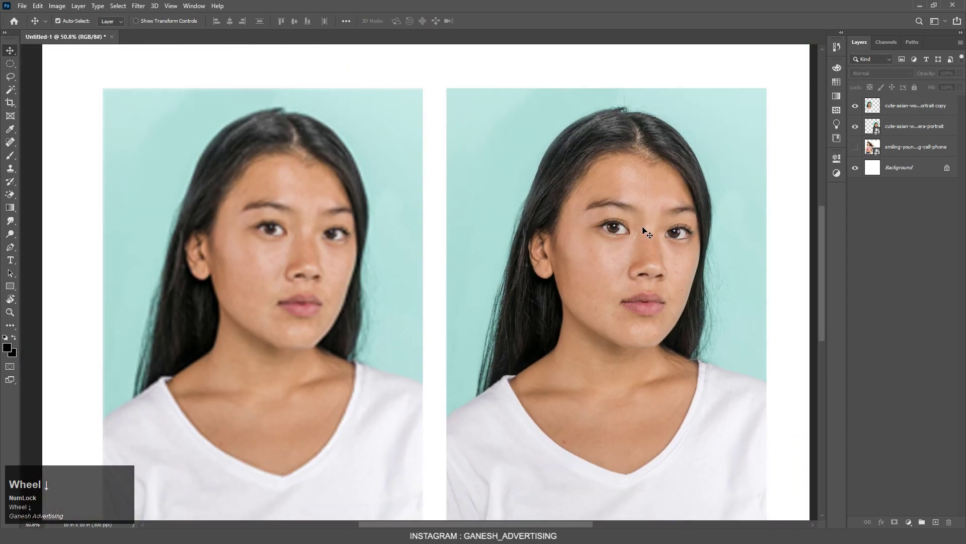
scroll(291, 244, up, 3)
scroll(358, 237, down, 3)
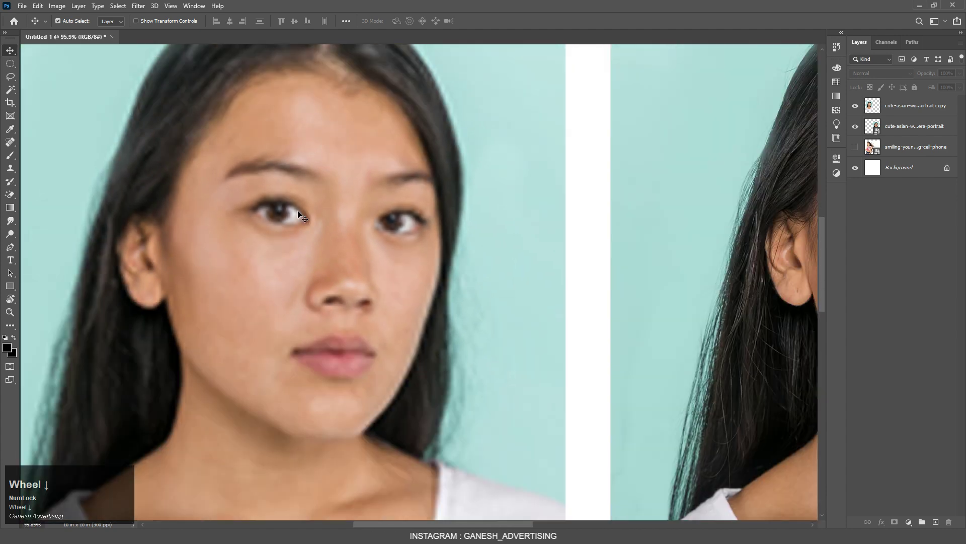
scroll(624, 222, up, 3)
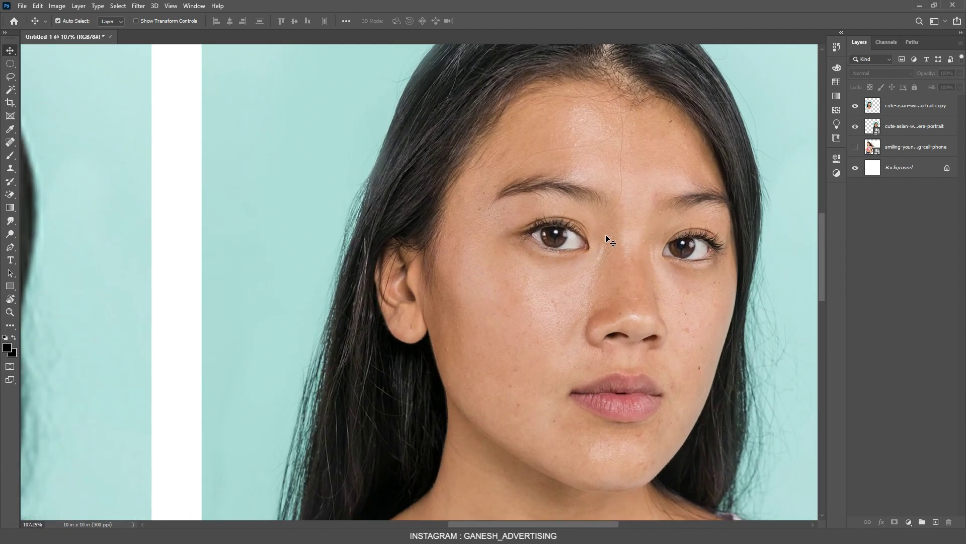
scroll(594, 259, down, 3)
scroll(324, 292, down, 2)
scroll(276, 227, up, 3)
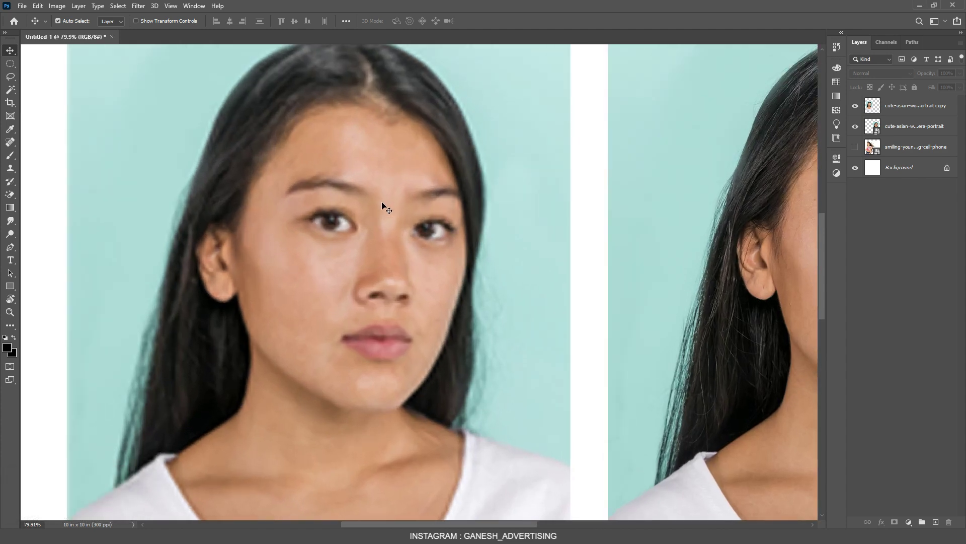
scroll(348, 211, down, 4)
scroll(342, 221, up, 2)
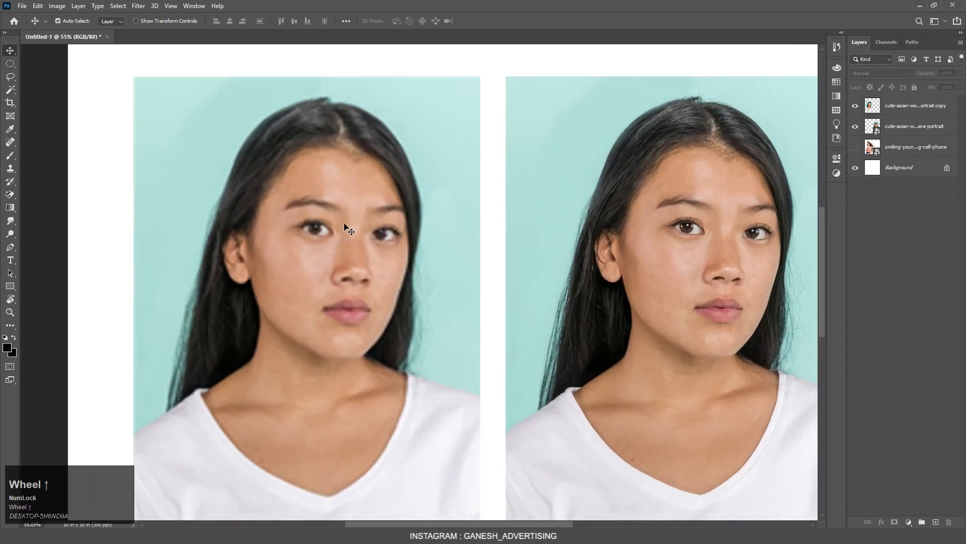
Delete the rasterized left portrait copy and move the remaining portrait to the middle of the canvas.
drag(344, 223, 317, 216)
key(ctrl+0)
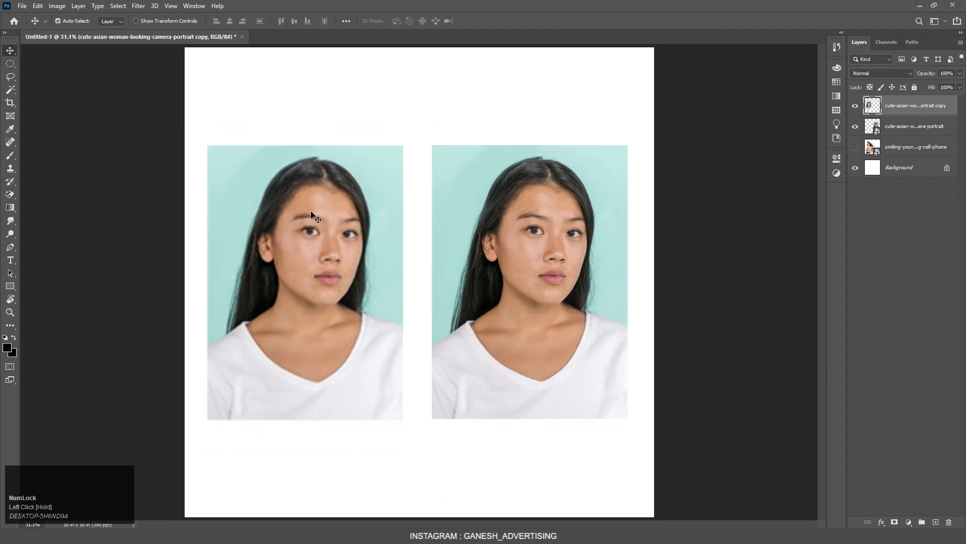
key(Delete)
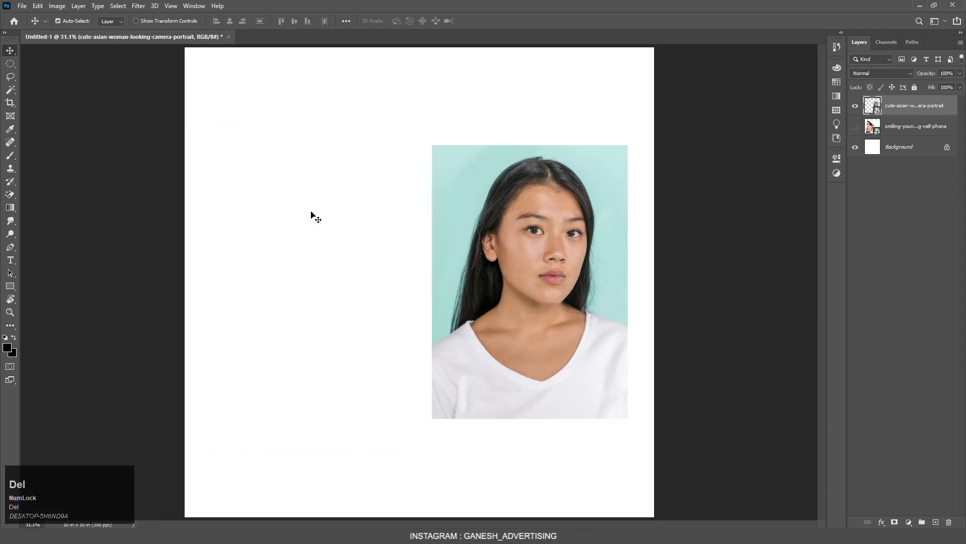
drag(554, 249, 436, 247)
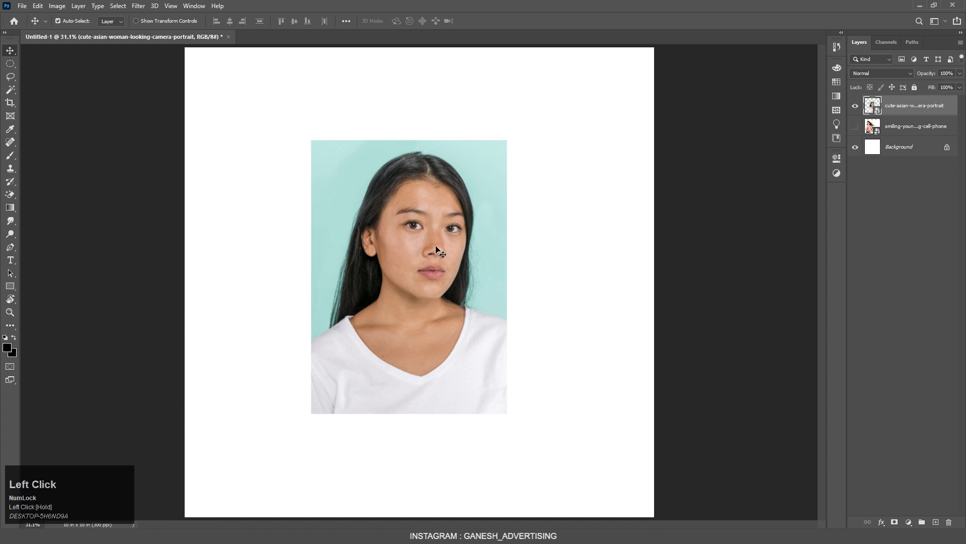
Rasterize the remaining portrait layer and heal a spot on the left cheek with the Spot Healing Brush.
right_click(949, 106)
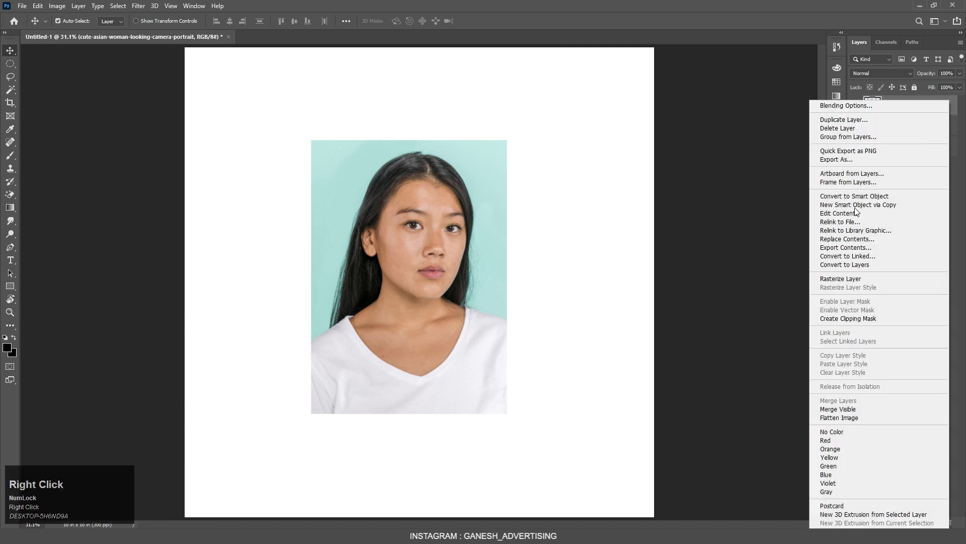
click(894, 286)
click(11, 144)
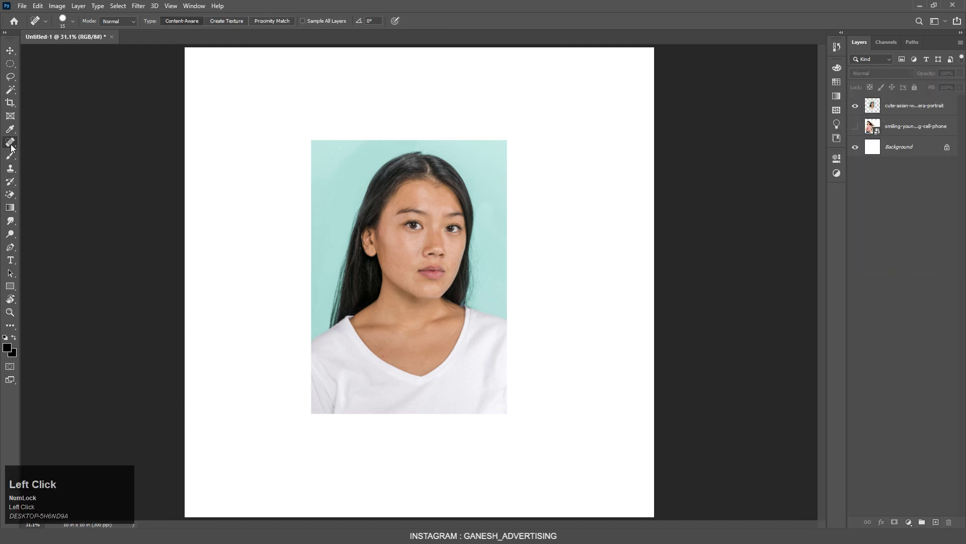
click(885, 106)
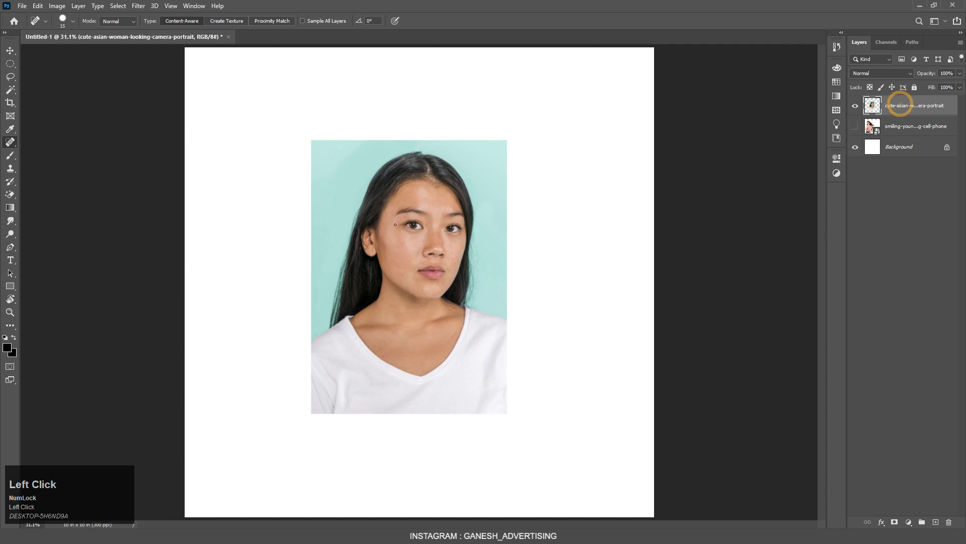
scroll(441, 238, up, 3)
click(407, 283)
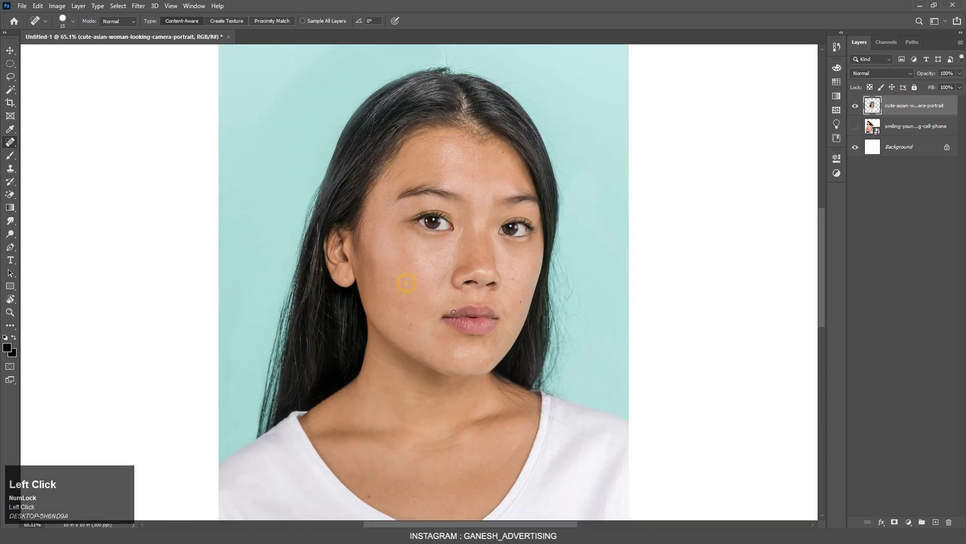
Convert the rasterized portrait layer back into a smart object.
right_click(949, 103)
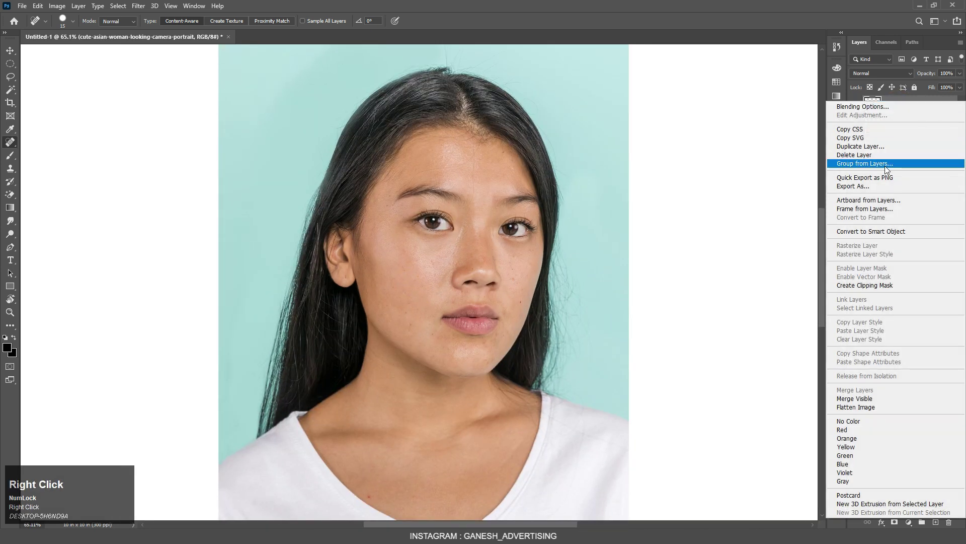
click(860, 232)
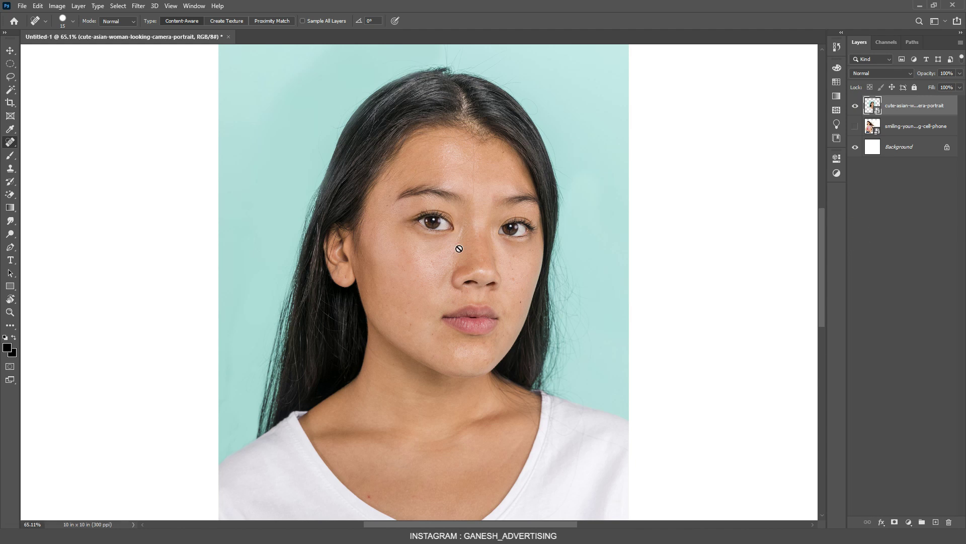
Choose the Spot Healing Brush and examine the moles and blemishes on the cheeks and nose up close.
scroll(453, 267, up, 5)
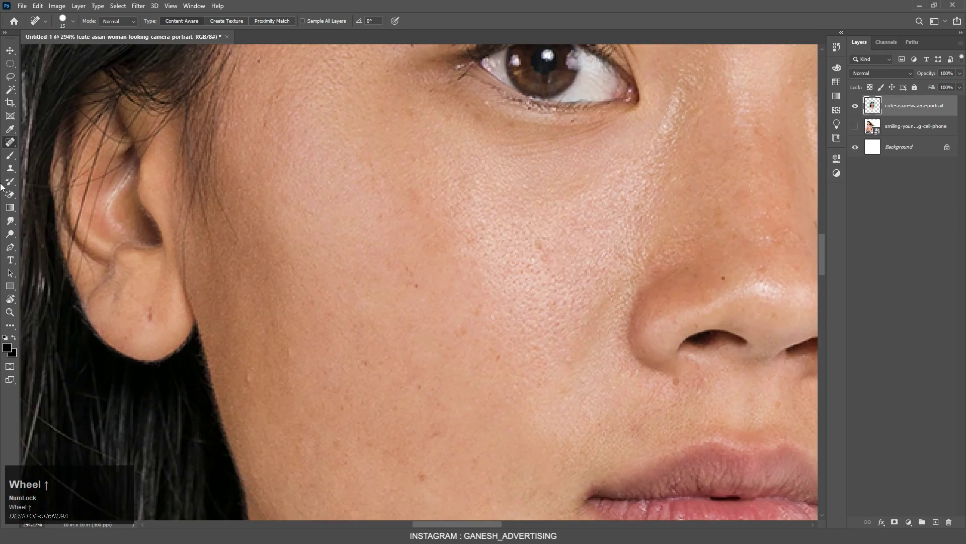
right_click(10, 142)
click(50, 140)
scroll(39, 136, down, 3)
scroll(695, 323, up, 4)
scroll(695, 323, down, 4)
scroll(567, 341, up, 3)
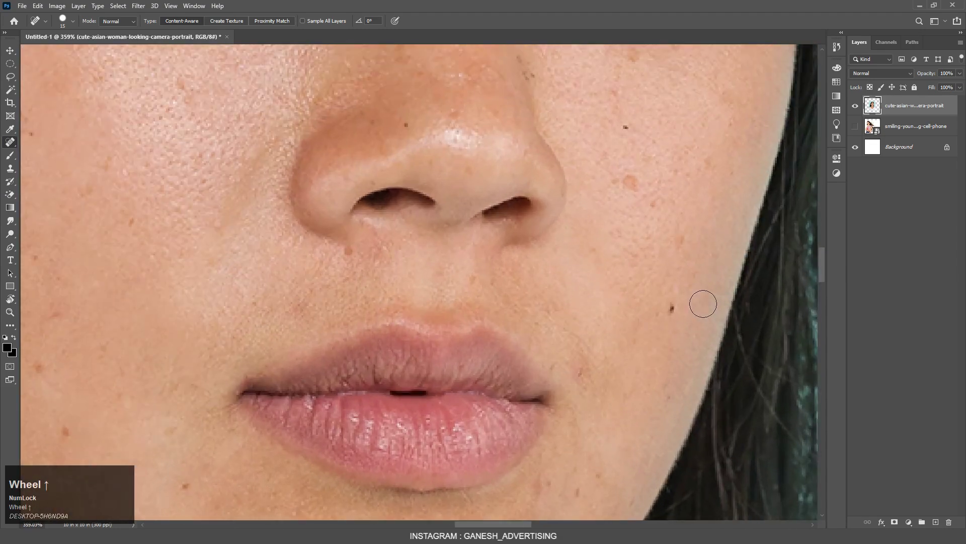
scroll(568, 292, down, 2)
scroll(568, 292, up, 3)
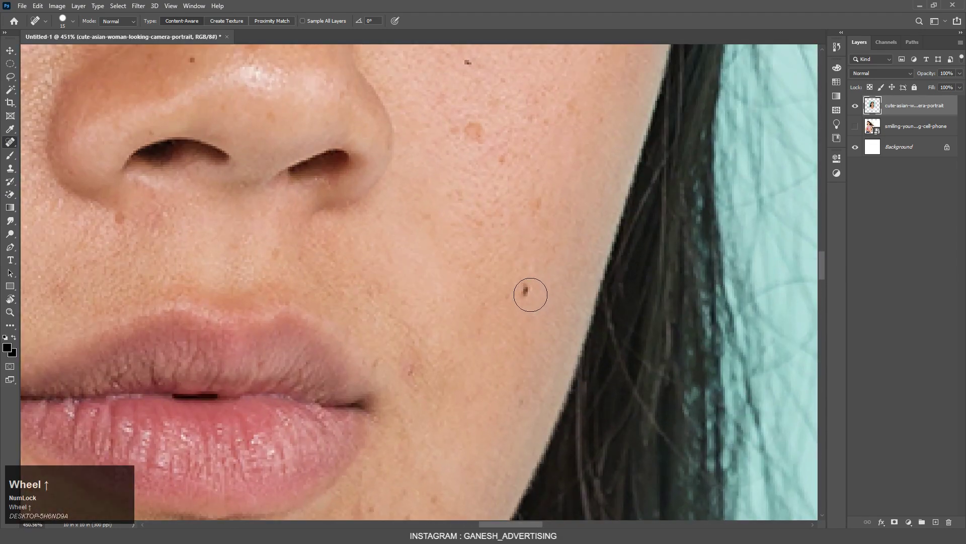
scroll(526, 290, down, 2)
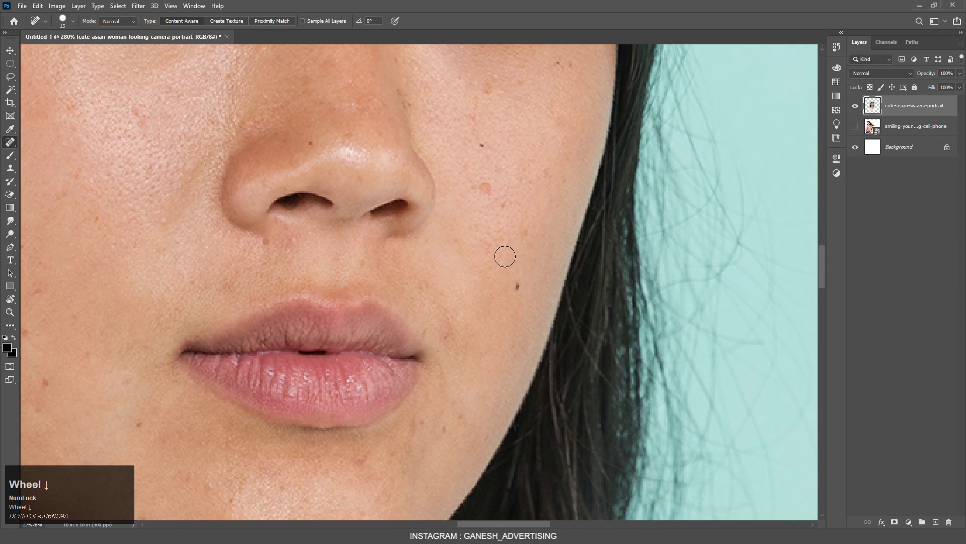
scroll(488, 212, up, 3)
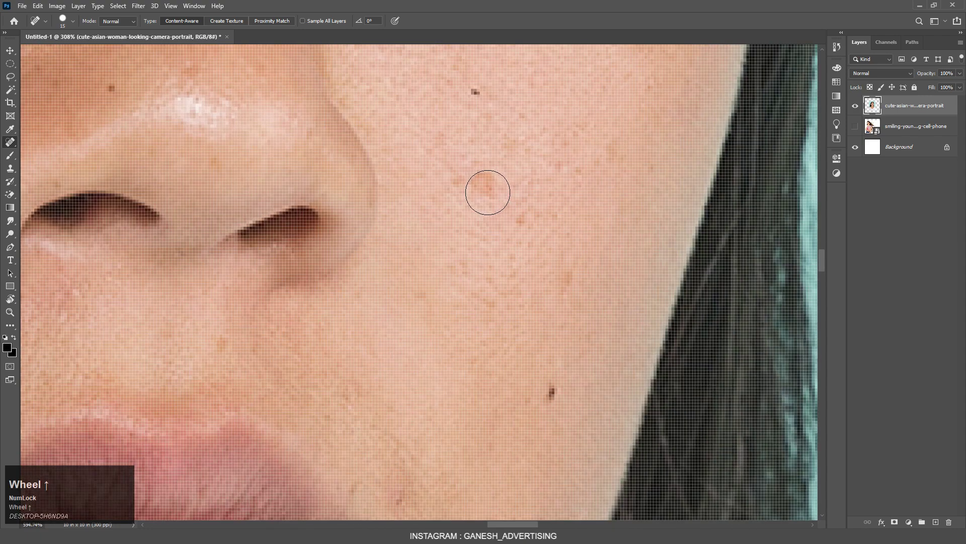
scroll(504, 263, down, 1)
scroll(504, 262, down, 2)
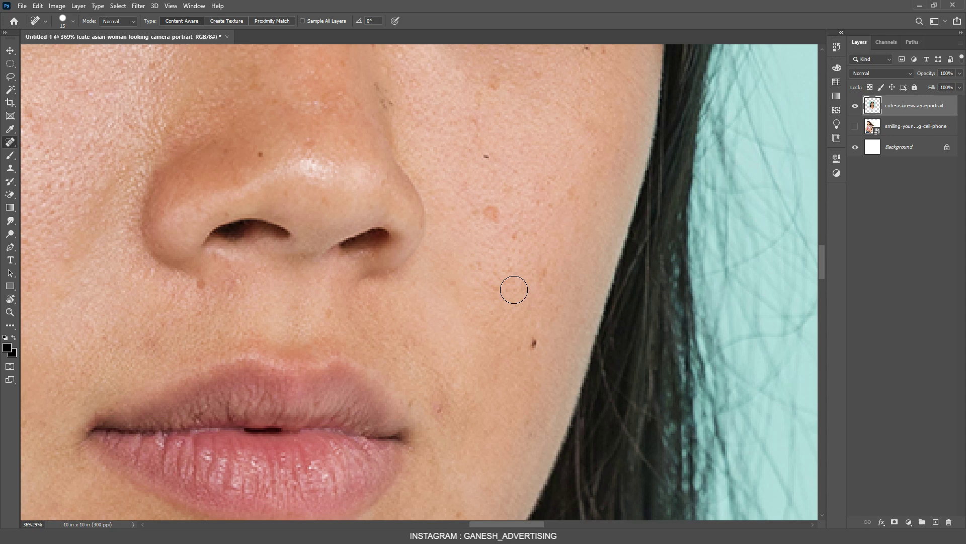
Enlarge the Spot Healing Brush to 40 px, and shrink it to about 9 px to fit the small moles.
key(Num_Lock)
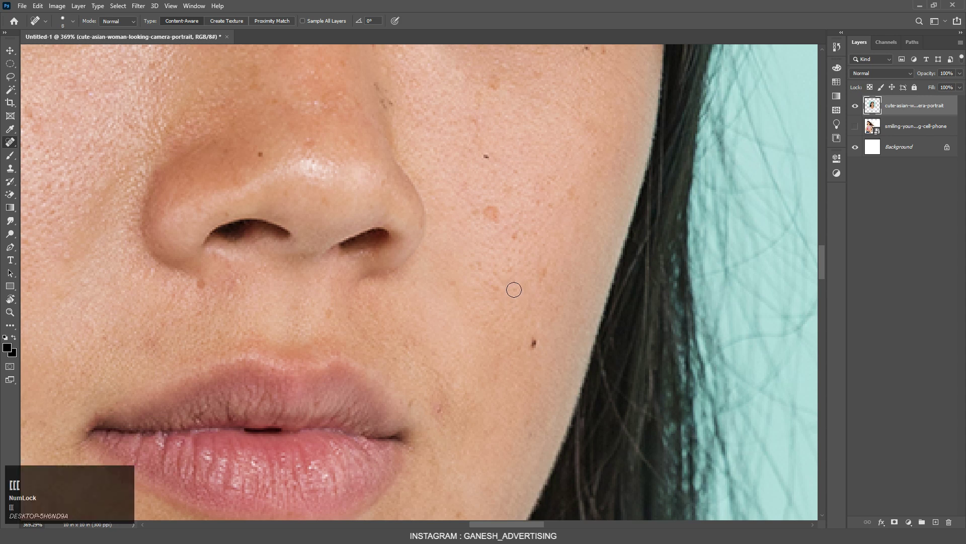
key(bracketright)
key(bracketright)
key(bracketright)
key(bracketright)
key(bracketright)
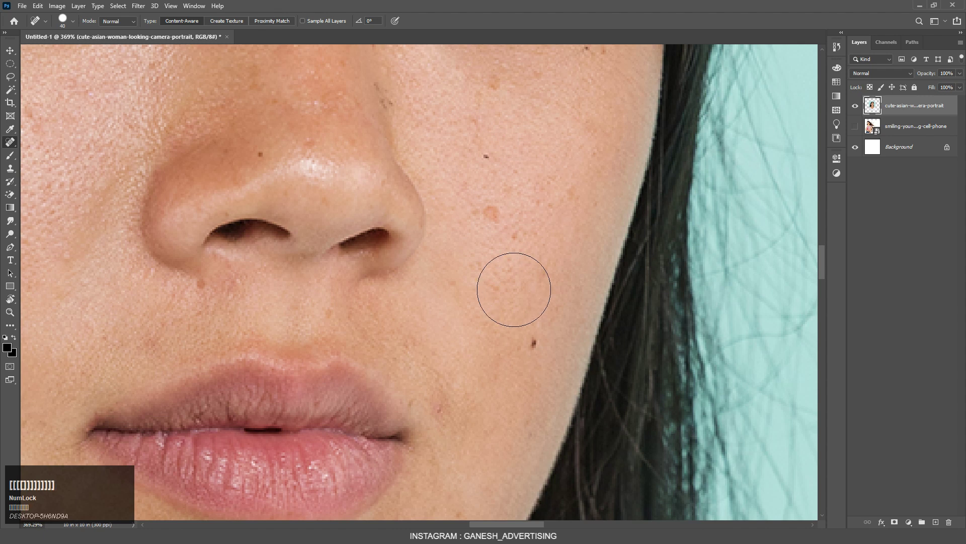
key(bracketleft)
key(bracketleft)
key(bracketleft)
key(bracketleft)
key(bracketleft)
key(bracketleft)
key(bracketleft)
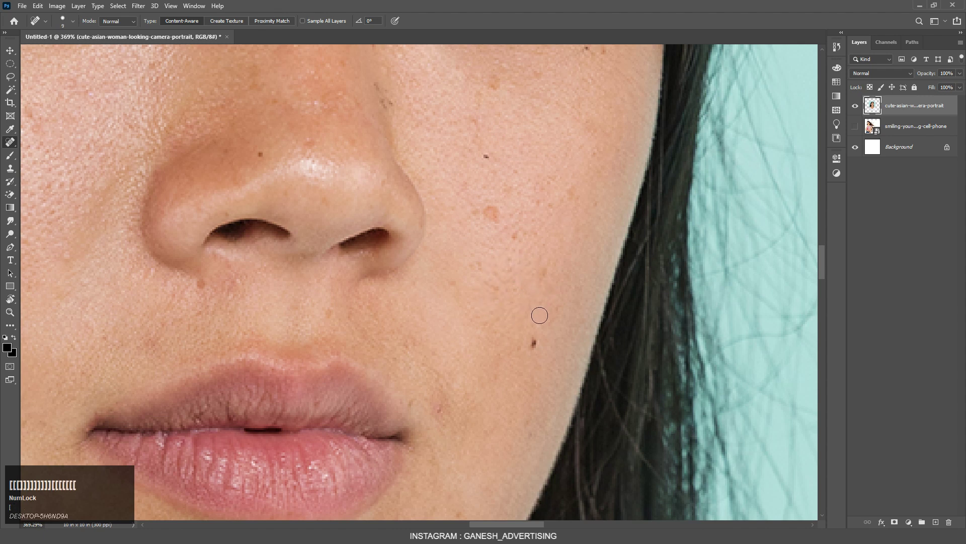
Heal the dark moles on the right cheek and the nose, and the reddish spot on that cheek.
click(534, 344)
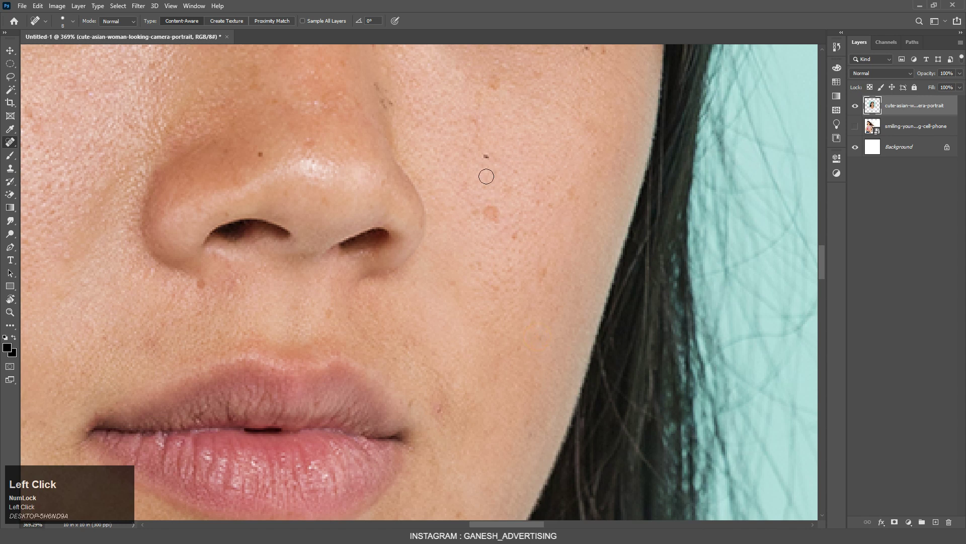
click(490, 156)
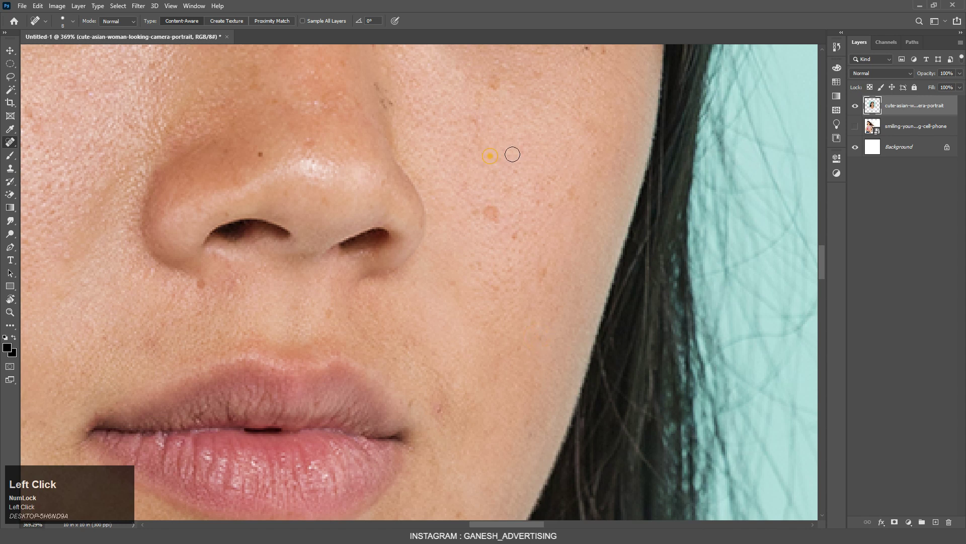
click(260, 153)
scroll(455, 216, down, 5)
scroll(504, 235, up, 5)
click(504, 235)
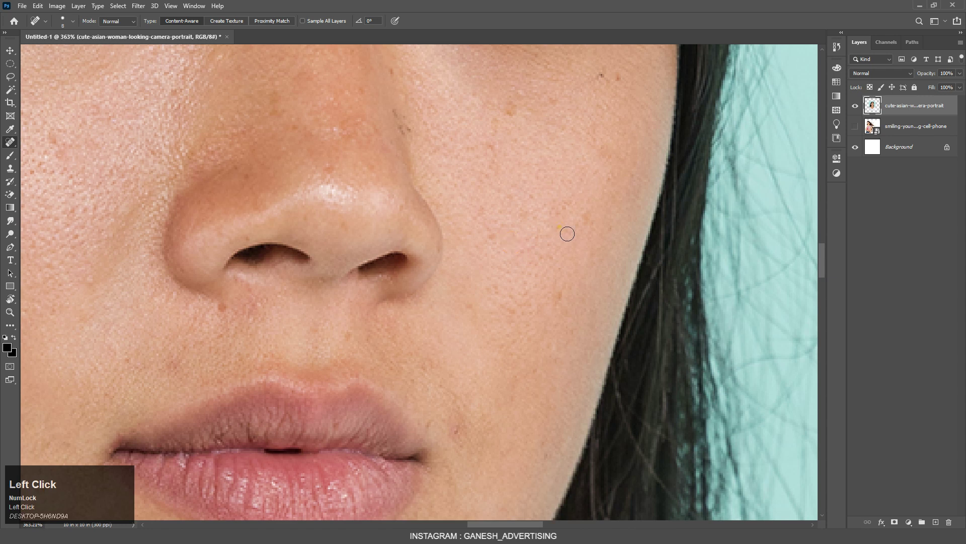
Heal the remaining small spots on the upper right cheek below the eye and beside the nose.
click(601, 75)
click(619, 76)
click(511, 112)
click(550, 99)
click(487, 149)
Heal the remaining small dark spots on the cheek and the blemish between the cheek and the corner of the mouth.
scroll(570, 186, left, 5)
scroll(569, 186, down, 3)
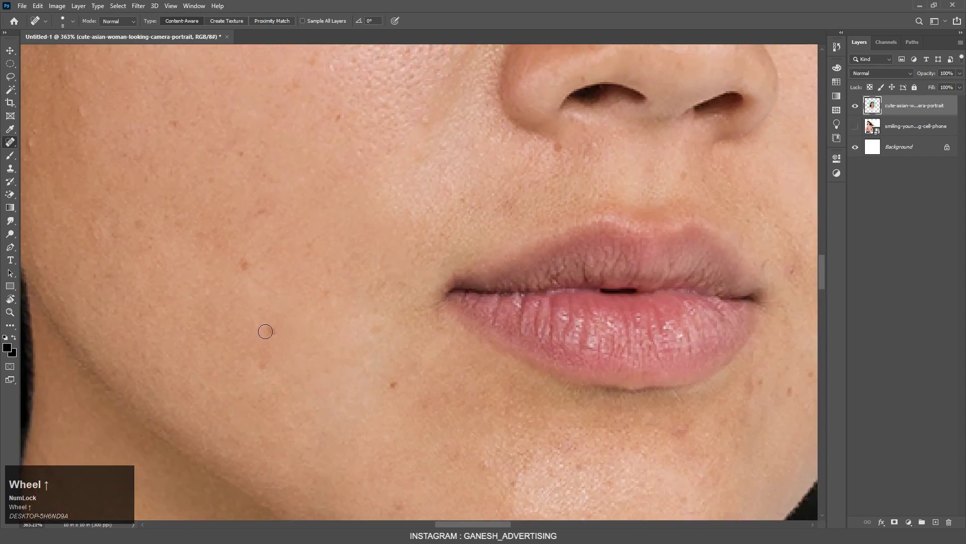
click(245, 264)
click(262, 363)
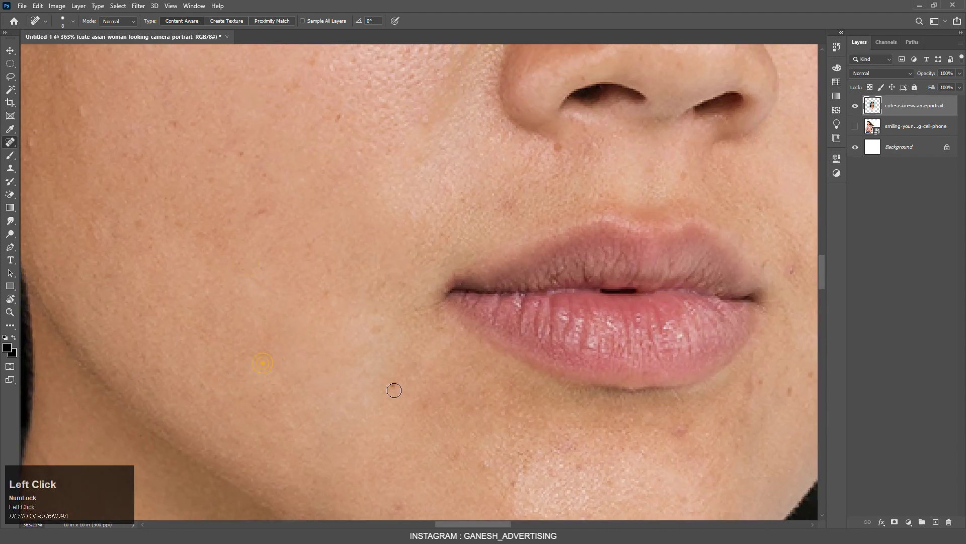
click(377, 323)
scroll(290, 303, down, 10)
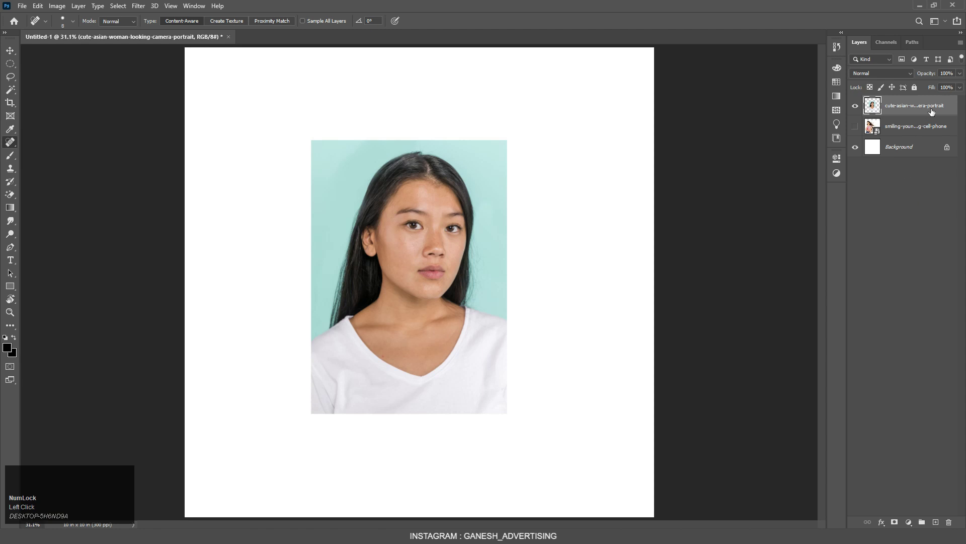
Convert the retouched portrait layer to a smart object and hide it.
right_click(950, 105)
click(839, 229)
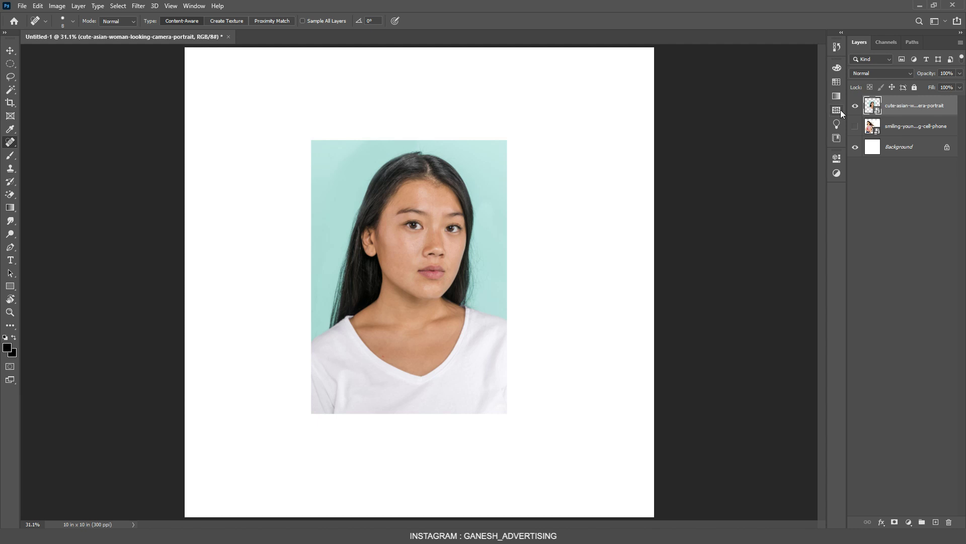
click(855, 106)
scroll(319, 169, down, 2)
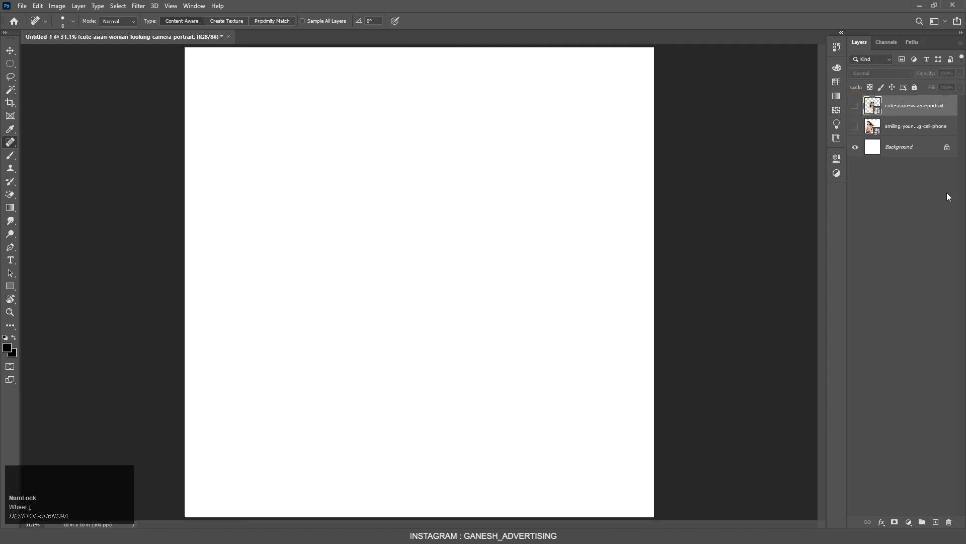
Add a new empty layer and set up the Brush tool with default colours and a soft round brush.
click(937, 521)
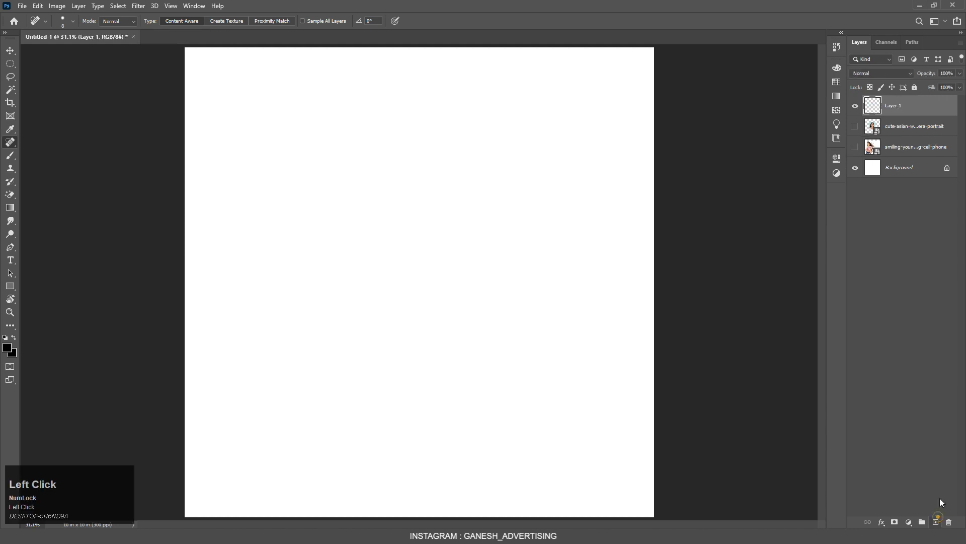
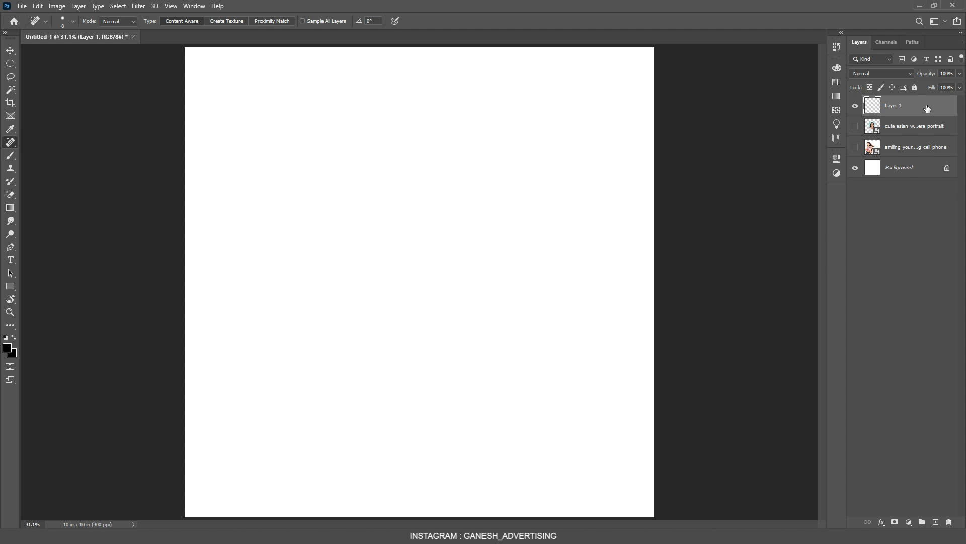
click(10, 160)
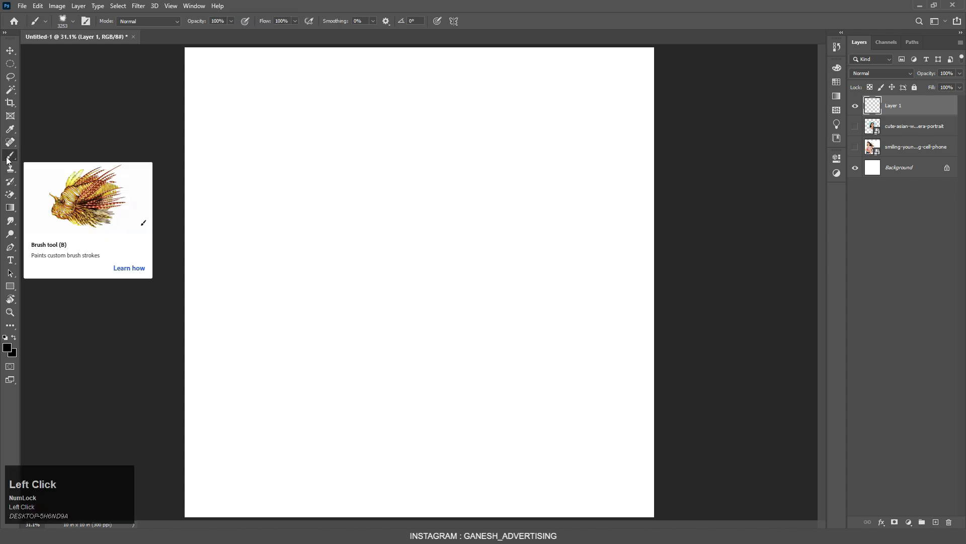
click(5, 339)
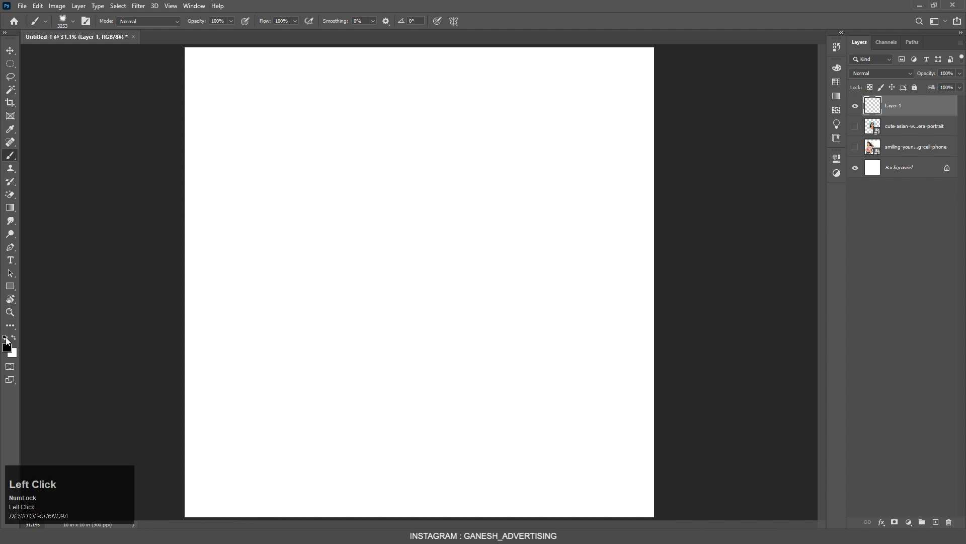
click(73, 22)
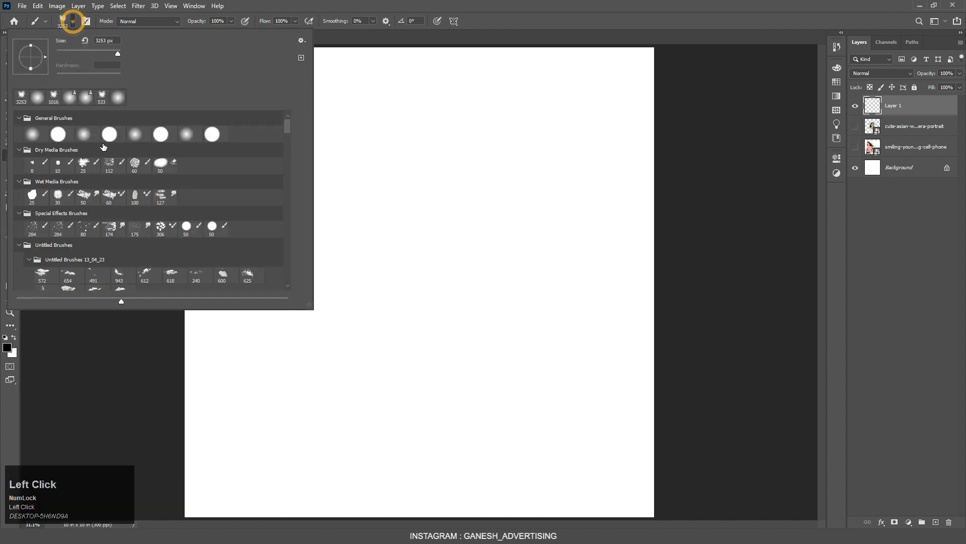
click(135, 134)
key(Return)
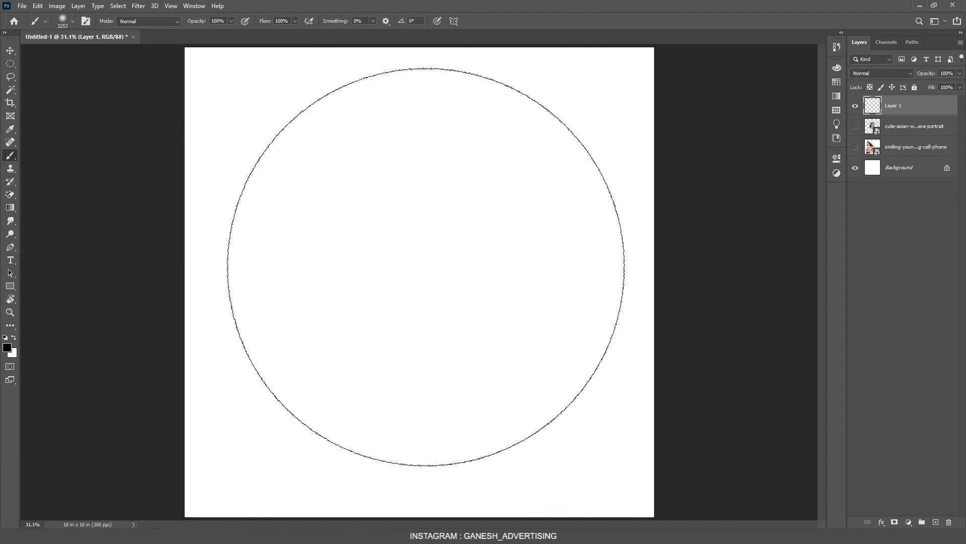
Shrink the soft brush to 2100 px, enlarge it to 2700 px, and bring it back to 2100 px.
key(bracketleft)
key(bracketleft)
key(bracketleft)
key(bracketleft)
key(bracketleft)
key(bracketleft)
key(bracketleft)
key(bracketleft)
key(bracketleft)
key(bracketleft)
key(bracketleft)
key(bracketleft)
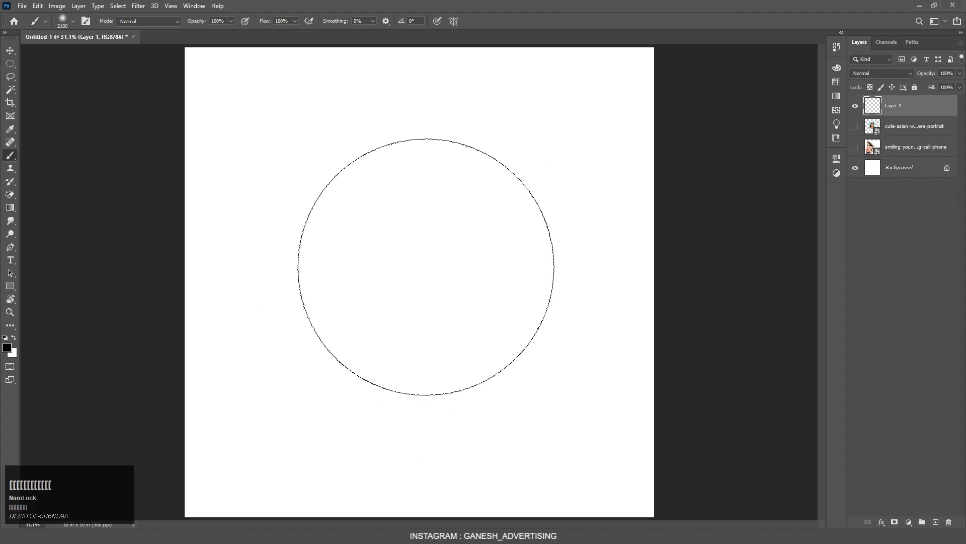
key(bracketright)
key(bracketright)
key(bracketright)
key(bracketright)
key(bracketright)
key(bracketright)
key(bracketright)
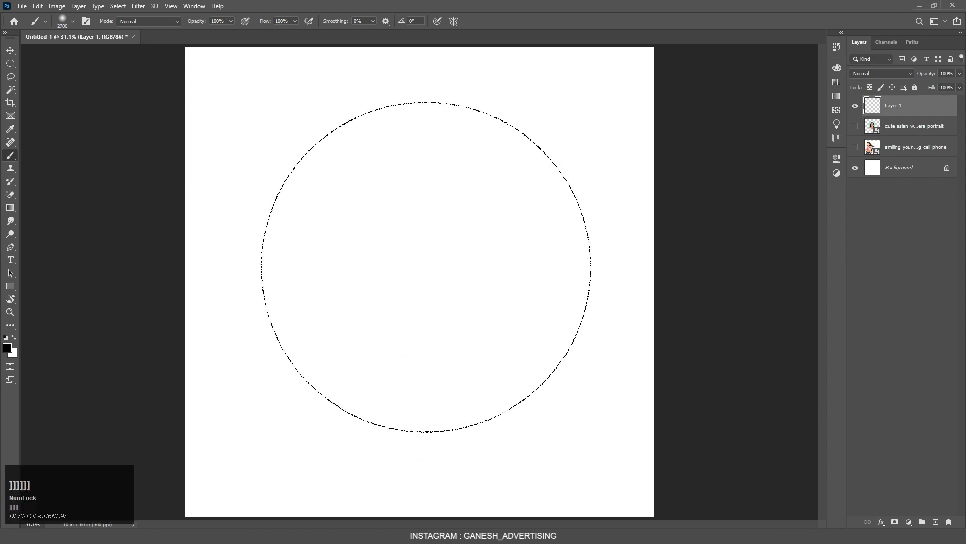
key(bracketleft)
key(bracketleft)
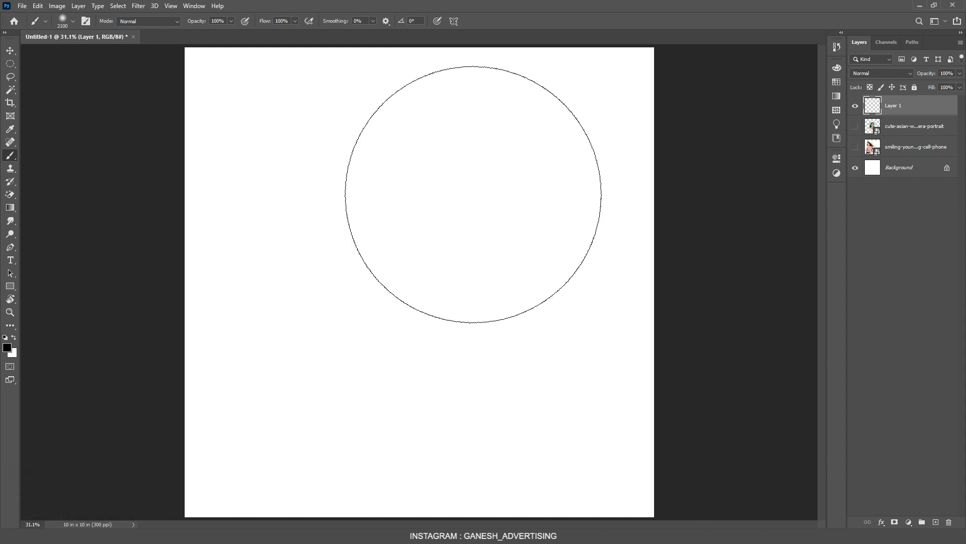
Try a single soft black dab in the upper part of the canvas, undo and redo it, and undo it again.
click(473, 194)
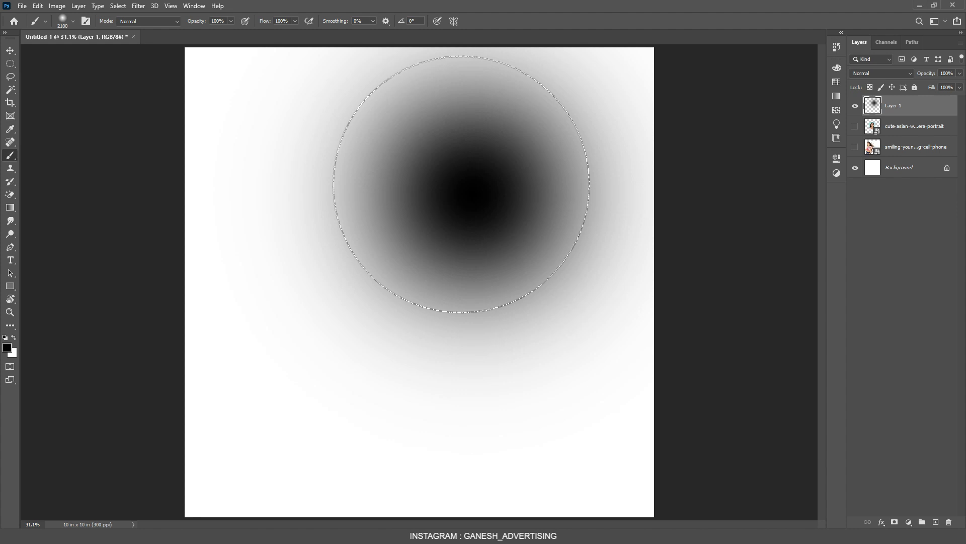
key(Num_Lock)
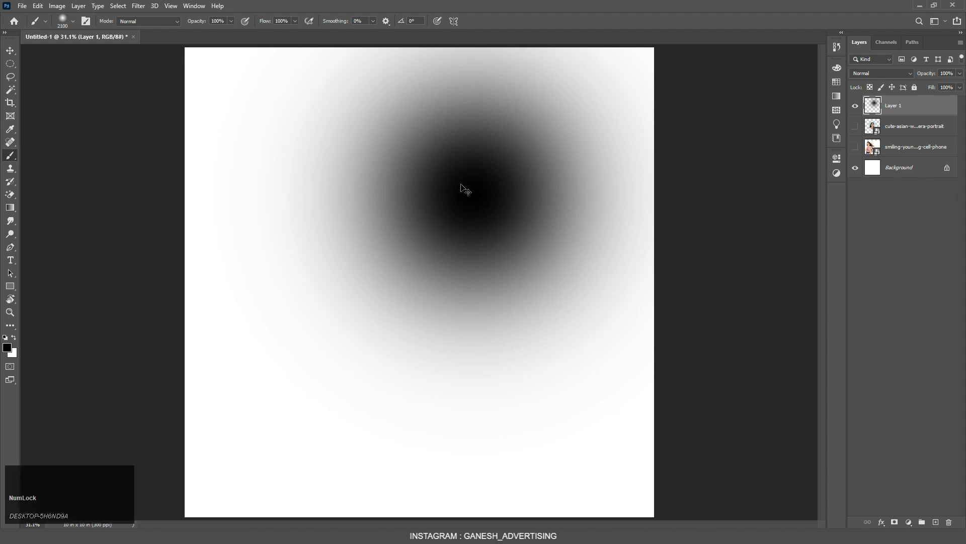
key(ctrl+z)
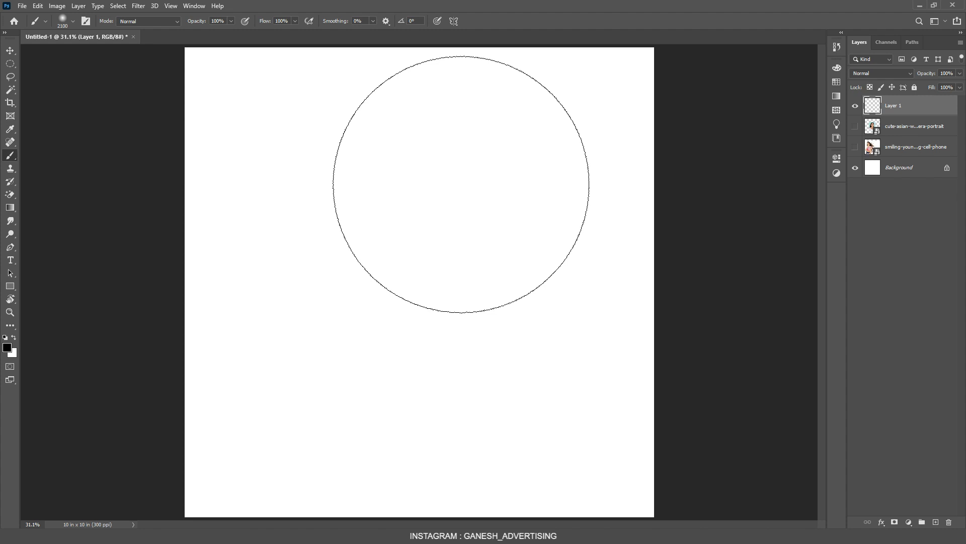
key(ctrl+shift+z)
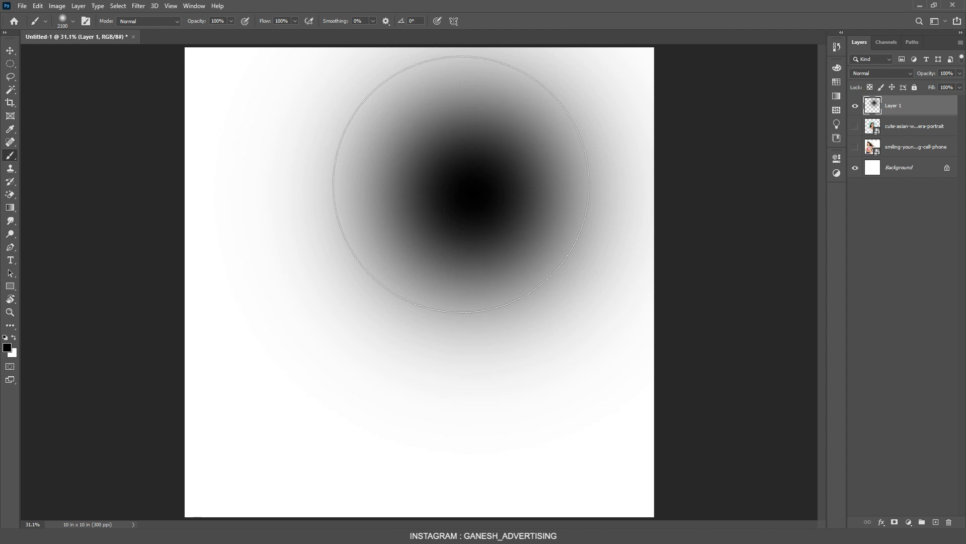
key(ctrl+z)
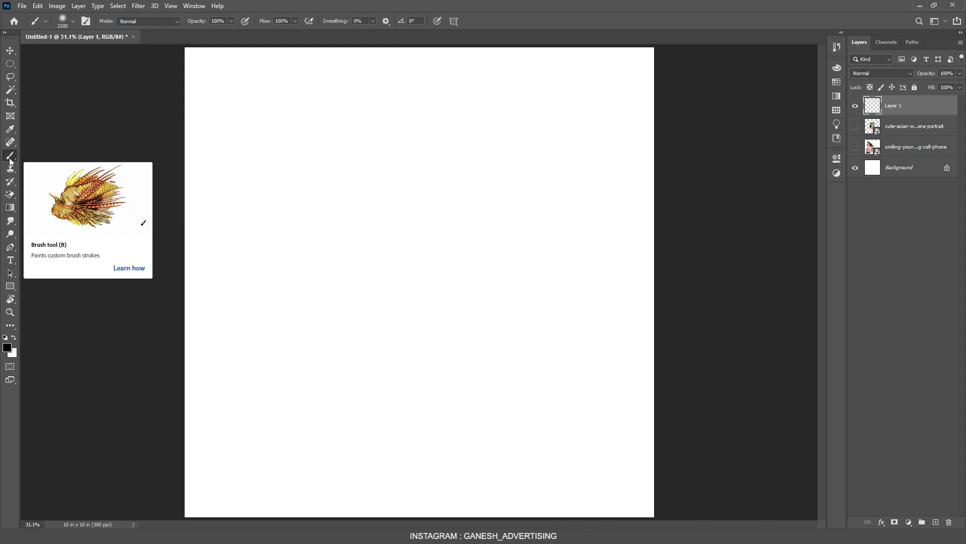
click(73, 21)
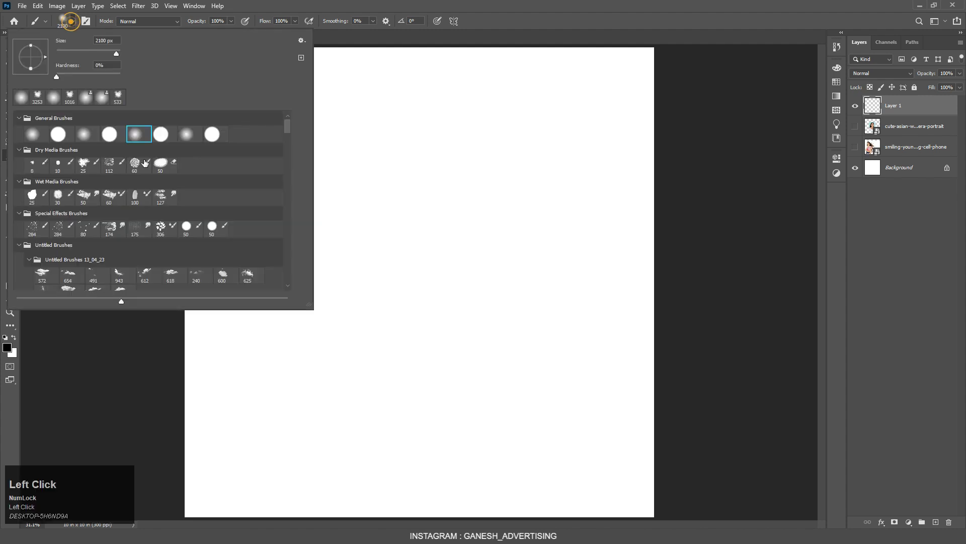
mouse_move(288, 130)
mouse_down()
mouse_move(289, 221)
mouse_move(285, 124)
mouse_up()
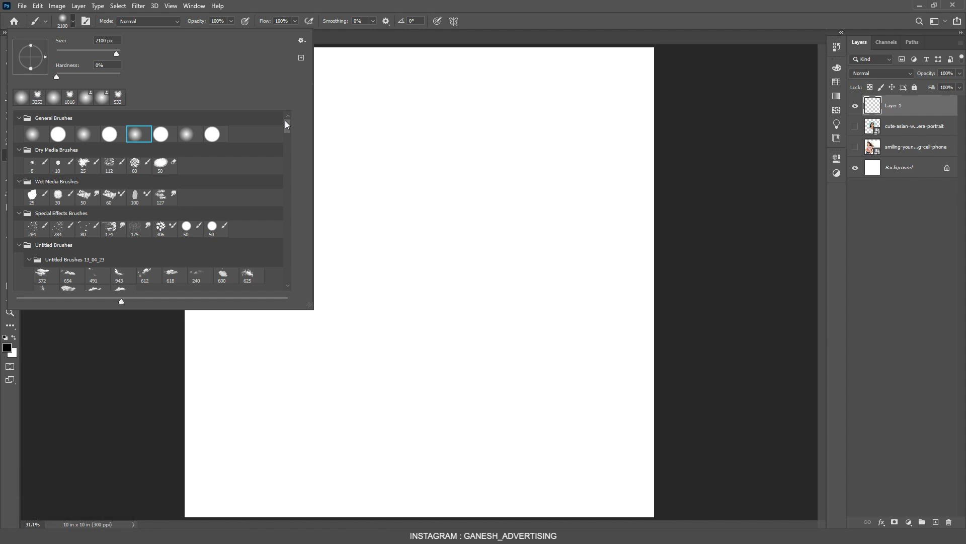
click(423, 306)
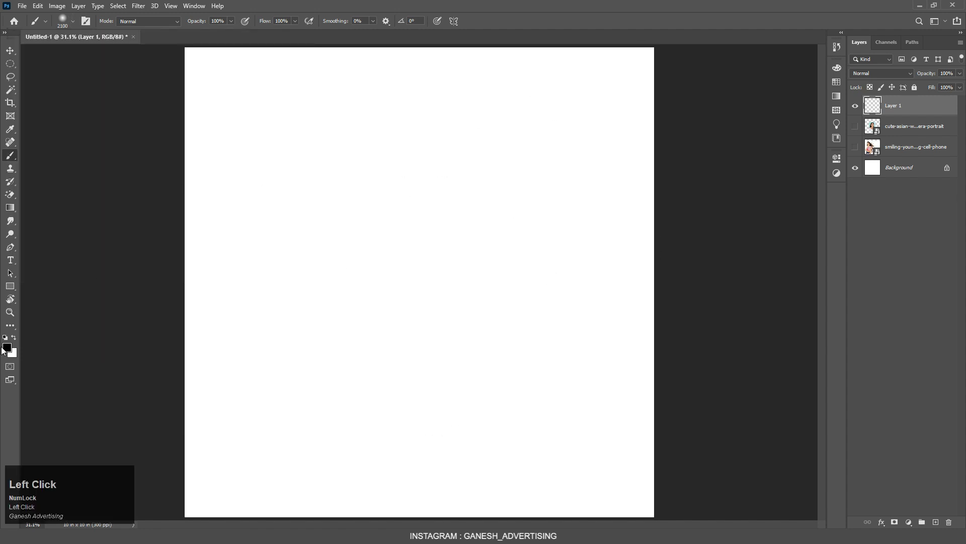
Set the foreground colour to a bright medium green.
click(8, 348)
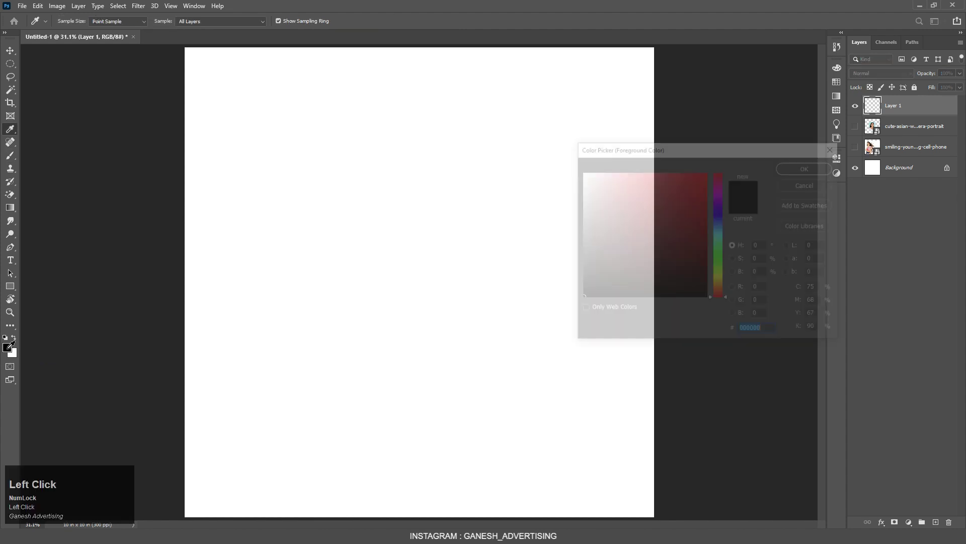
click(720, 243)
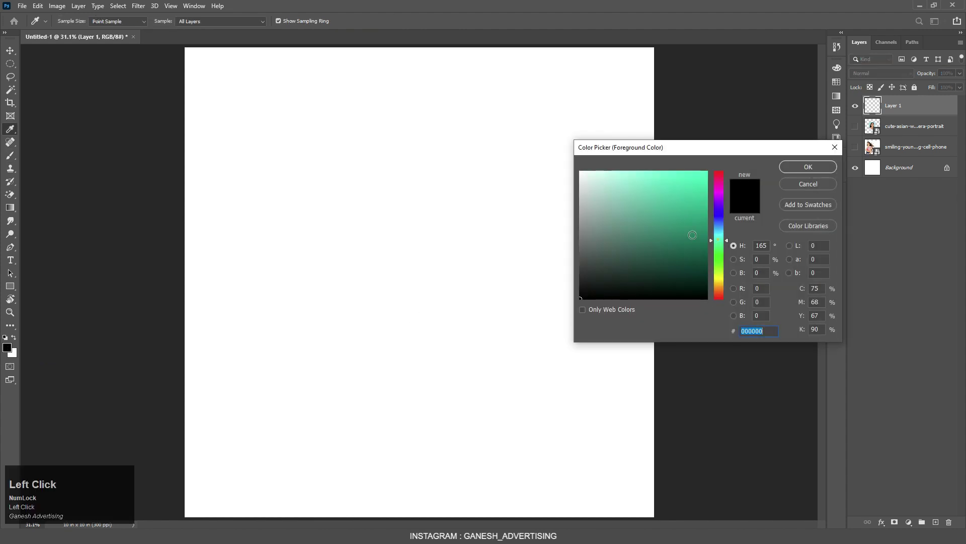
click(673, 222)
drag(673, 222, 706, 172)
drag(716, 244, 716, 253)
click(664, 225)
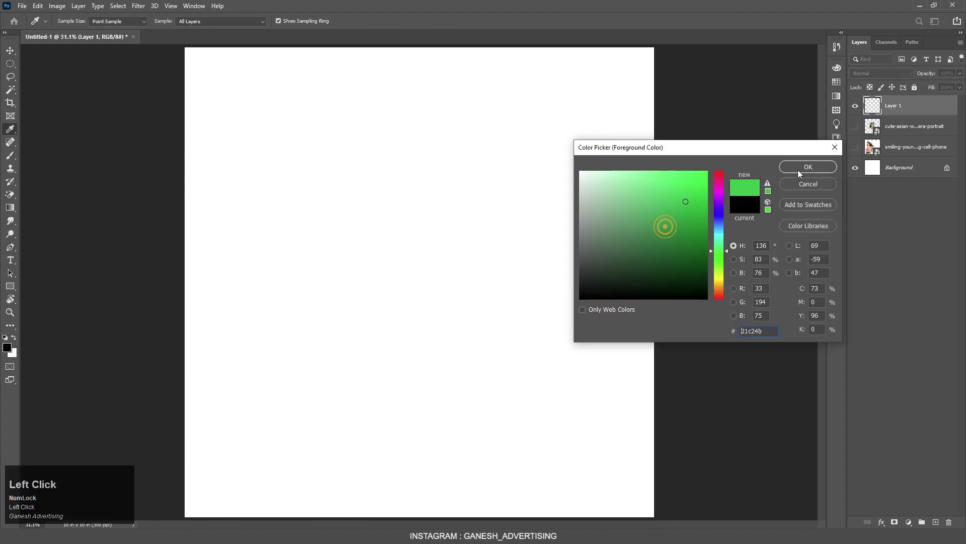
click(807, 167)
Paint several large soft green dabs across most of the canvas on Layer 1.
key(b)
click(397, 214)
click(574, 263)
click(237, 388)
click(244, 214)
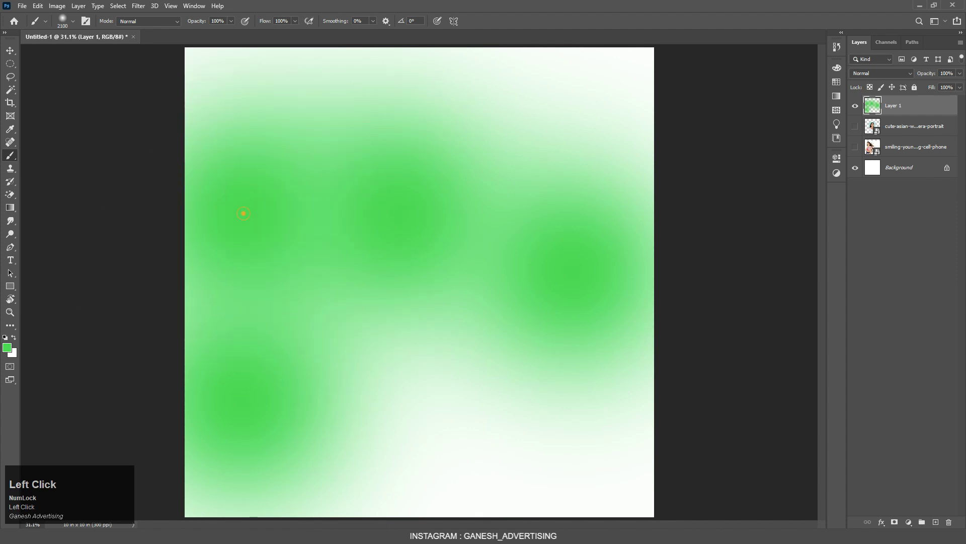
click(483, 104)
scroll(396, 200, down, 2)
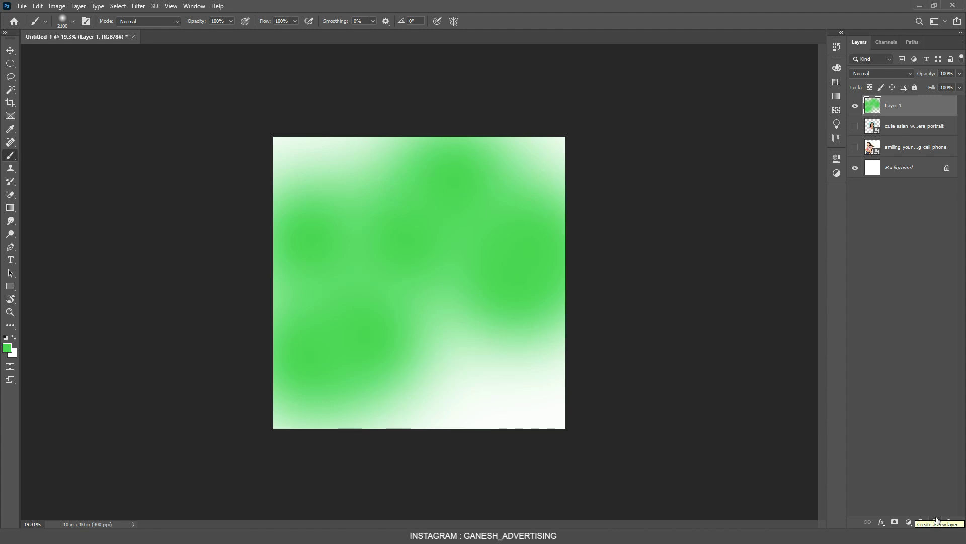
Add another new layer above the green one and set the foreground colour to bright red.
click(937, 522)
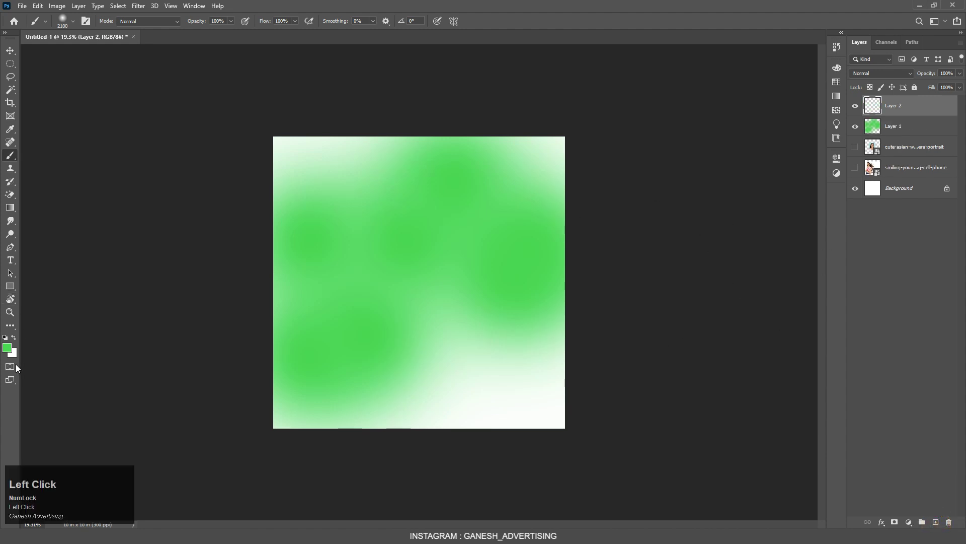
click(10, 348)
drag(677, 229, 759, 155)
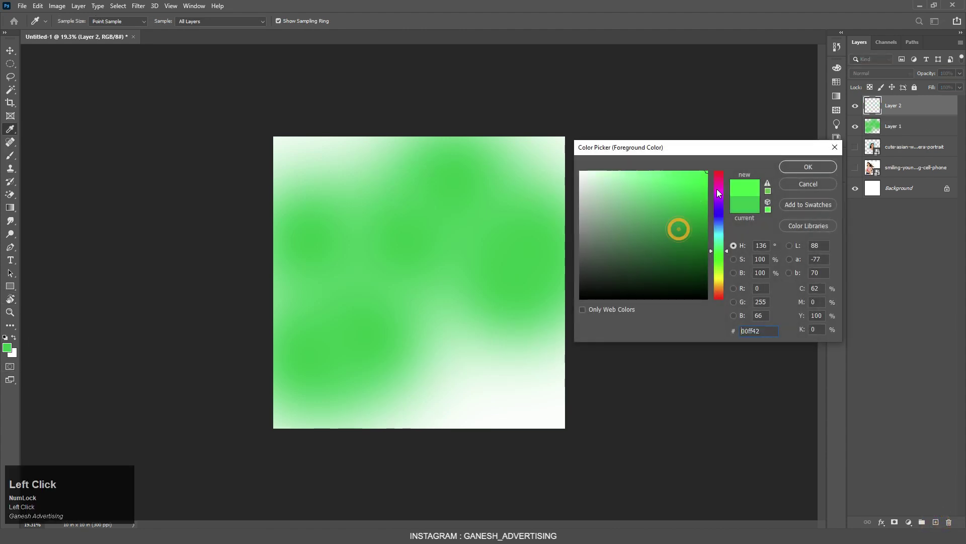
drag(717, 184, 725, 164)
click(811, 164)
Paint large soft red dabs over the green areas on Layer 2, spread across the canvas.
key(b)
click(442, 356)
click(524, 400)
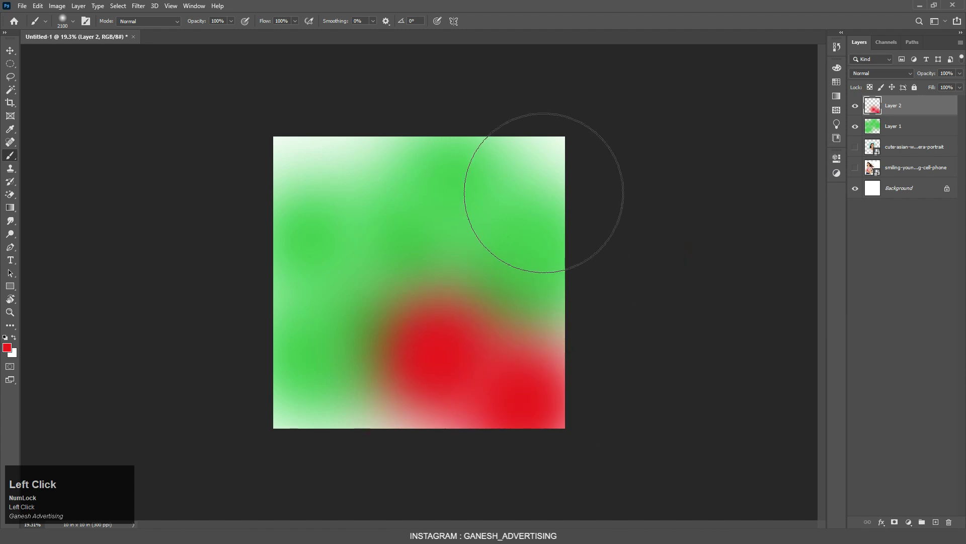
click(536, 193)
click(316, 147)
click(384, 409)
click(319, 263)
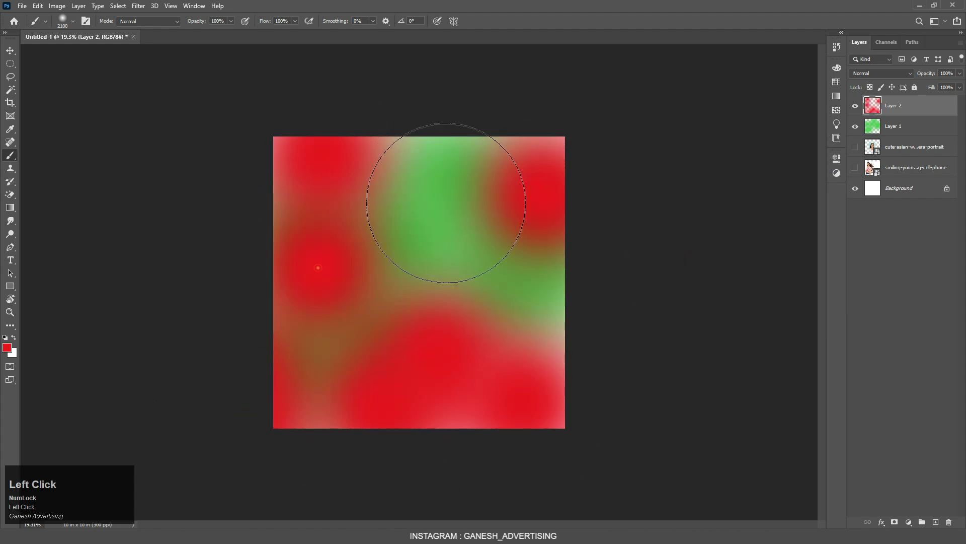
click(456, 190)
Move the red layer to the left half of the canvas and the green layer to the right half, side by side.
key(v)
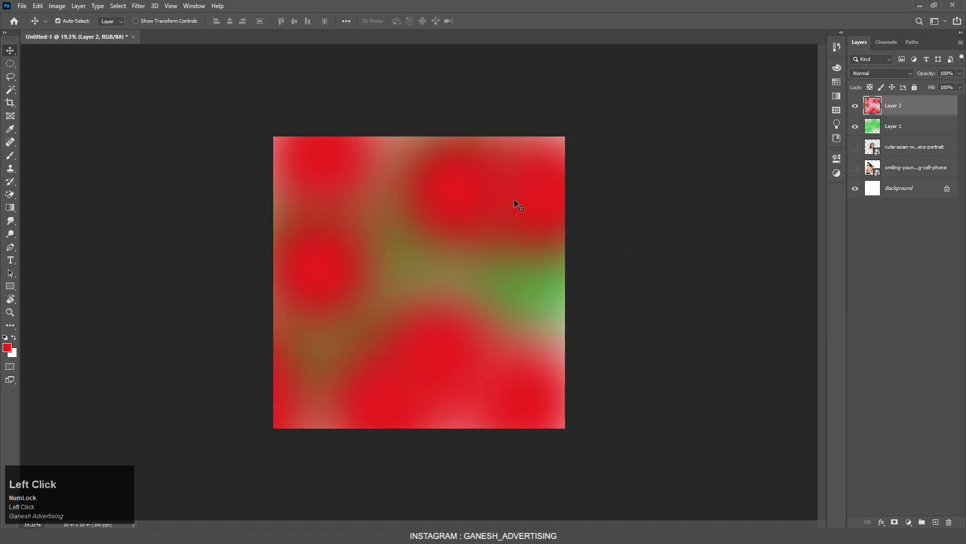
drag(515, 203, 360, 201)
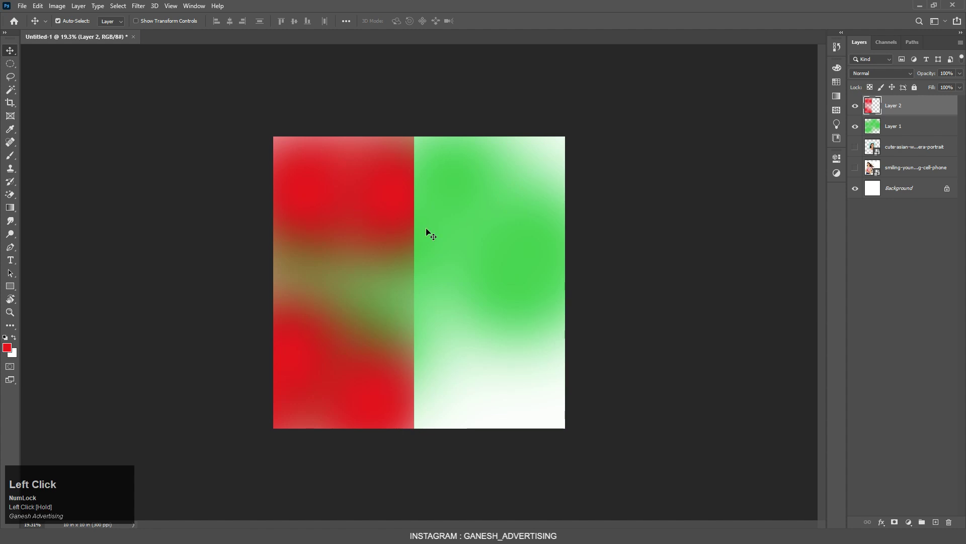
drag(427, 230, 601, 216)
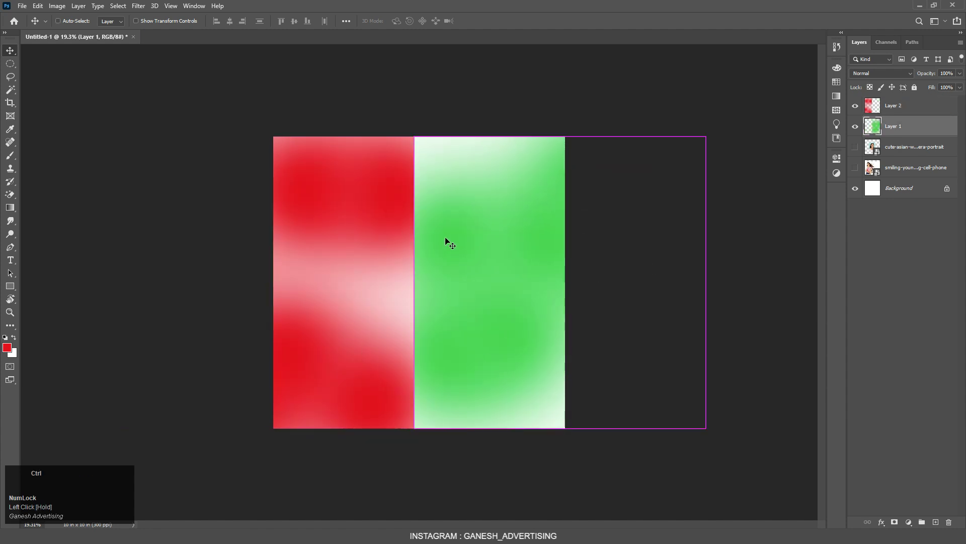
key(ctrl+0)
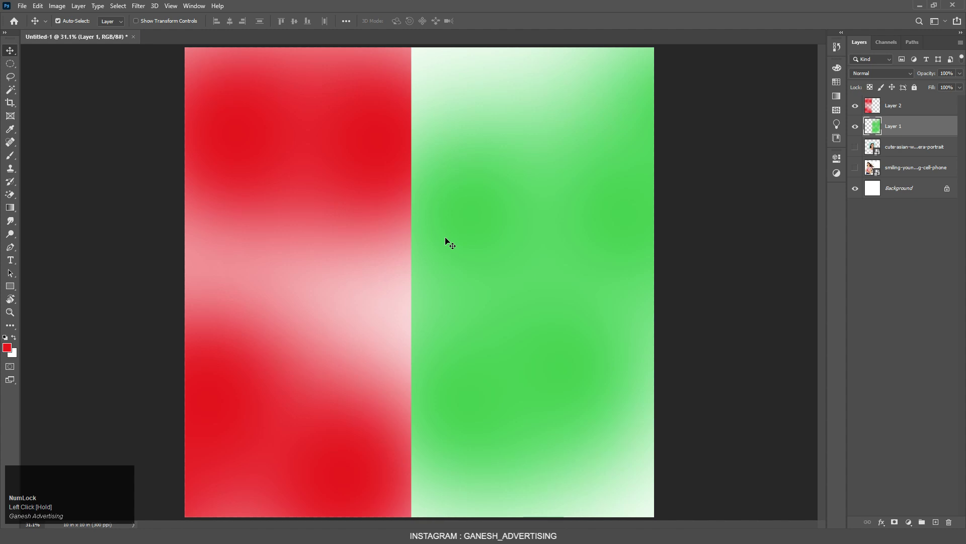
Delete the red and green painted layers, Layer 2 and Layer 1, leaving no layer selected.
shift+click(920, 106)
key(Delete)
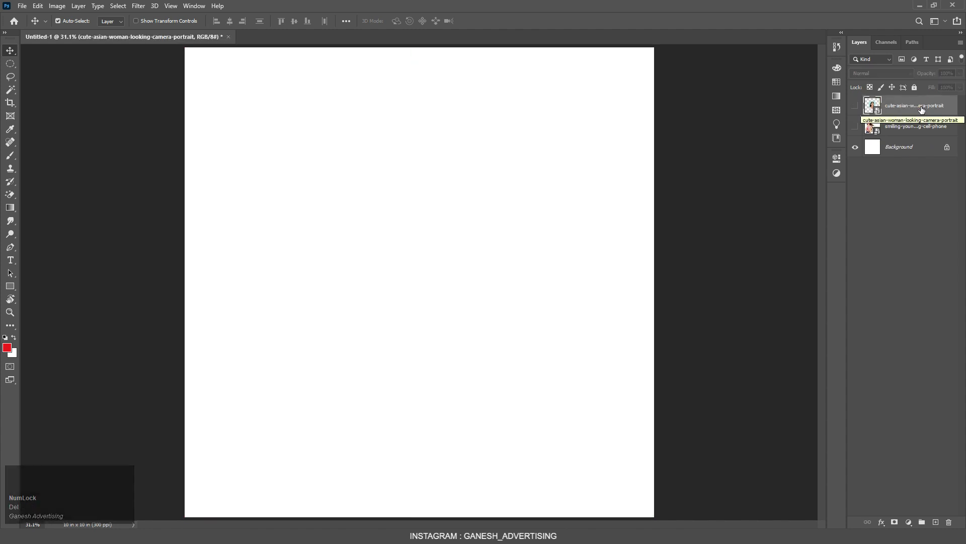
click(384, 157)
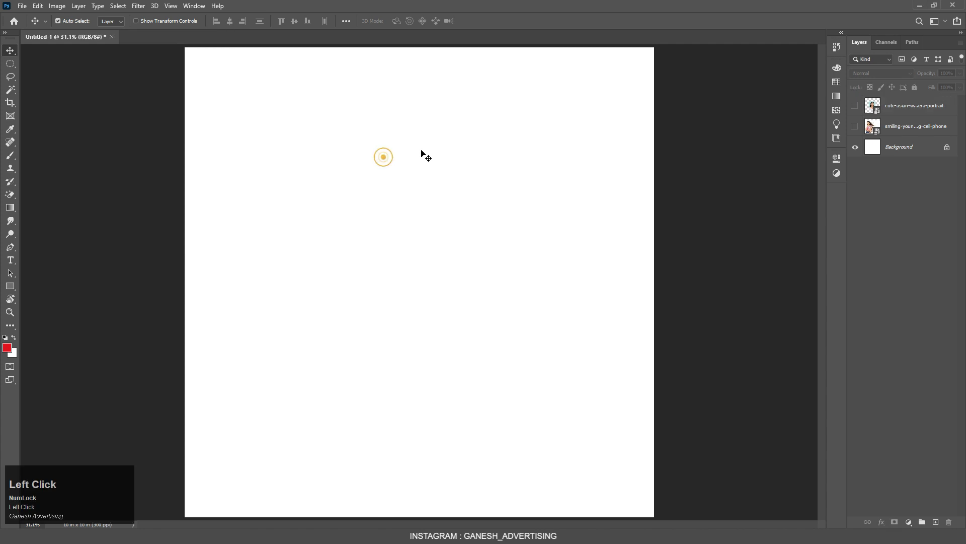
Show the hidden portrait layer, choose the Eraser tool for it and rasterize the smart object.
click(909, 109)
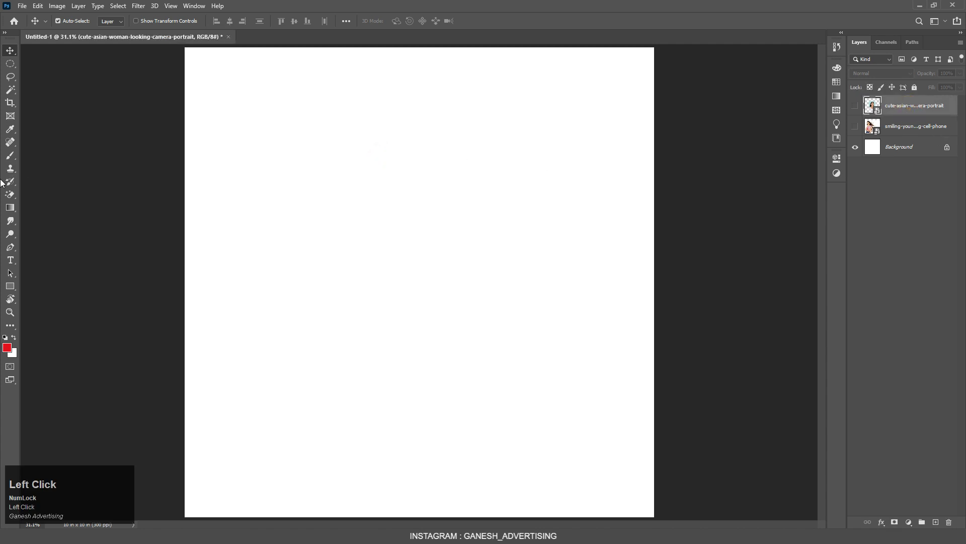
right_click(10, 195)
click(62, 192)
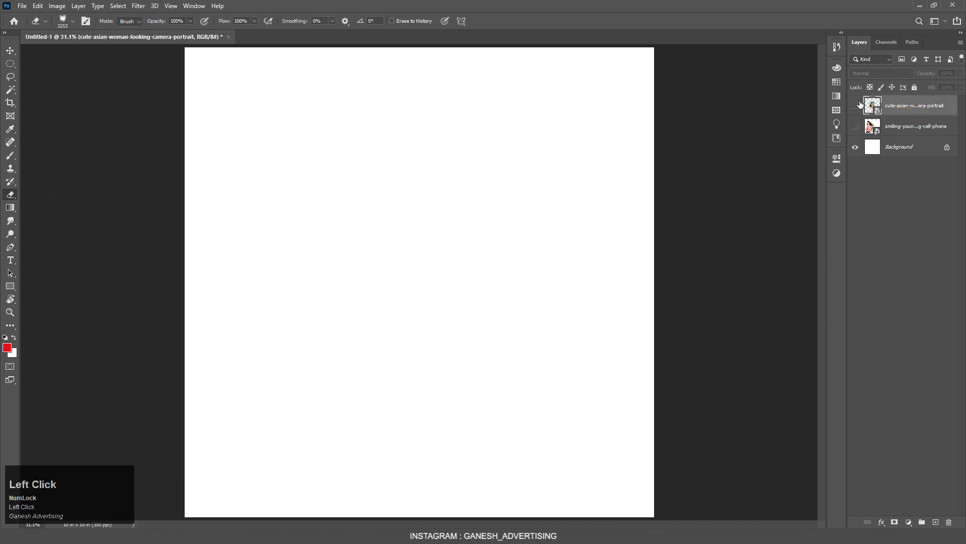
click(856, 106)
scroll(471, 215, down, 4)
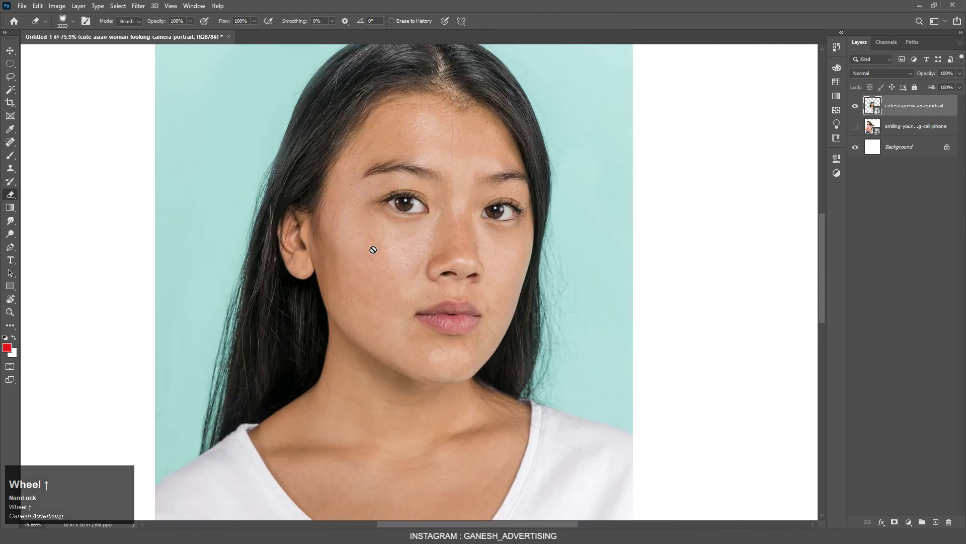
scroll(465, 228, down, 3)
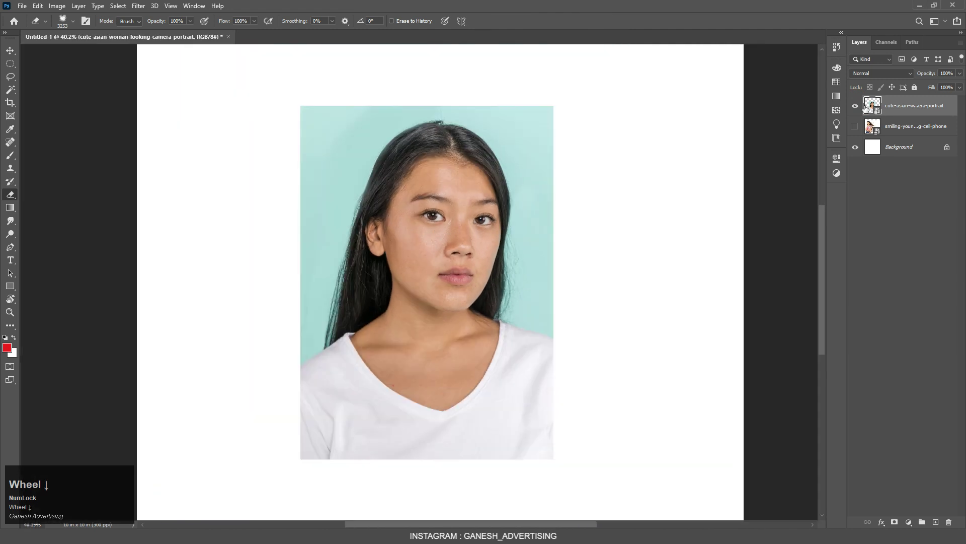
right_click(953, 108)
click(822, 277)
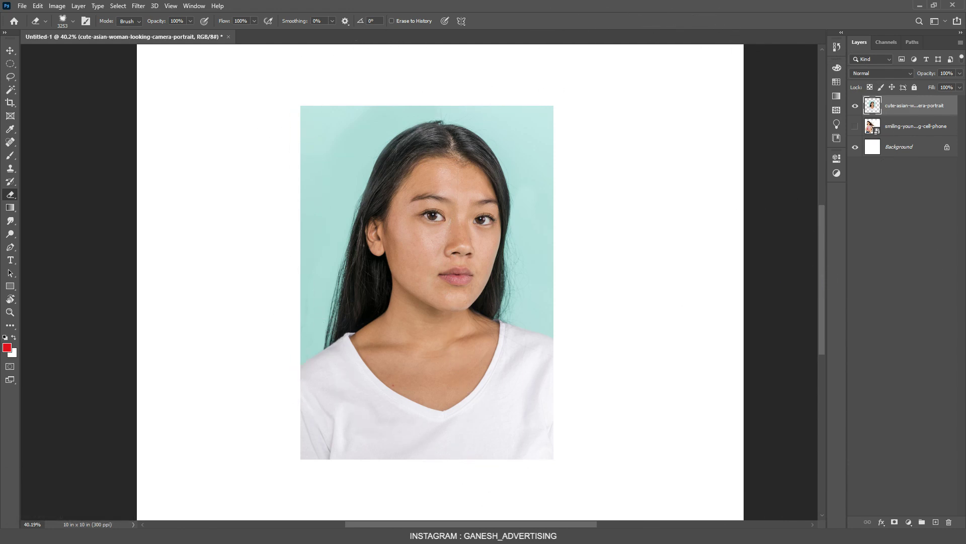
Give the eraser a soft round tip from the General Brushes and reduce its size to 1000 px.
click(73, 21)
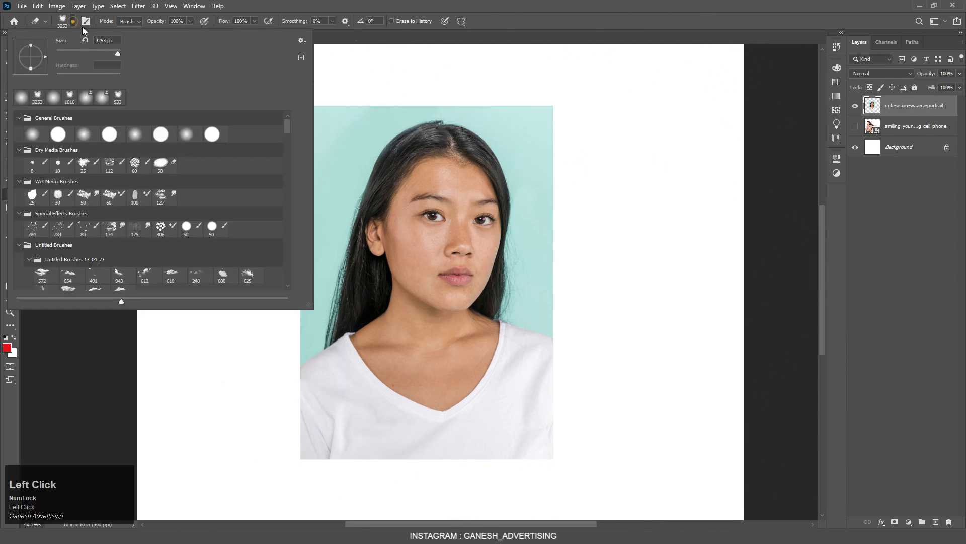
double_click(85, 133)
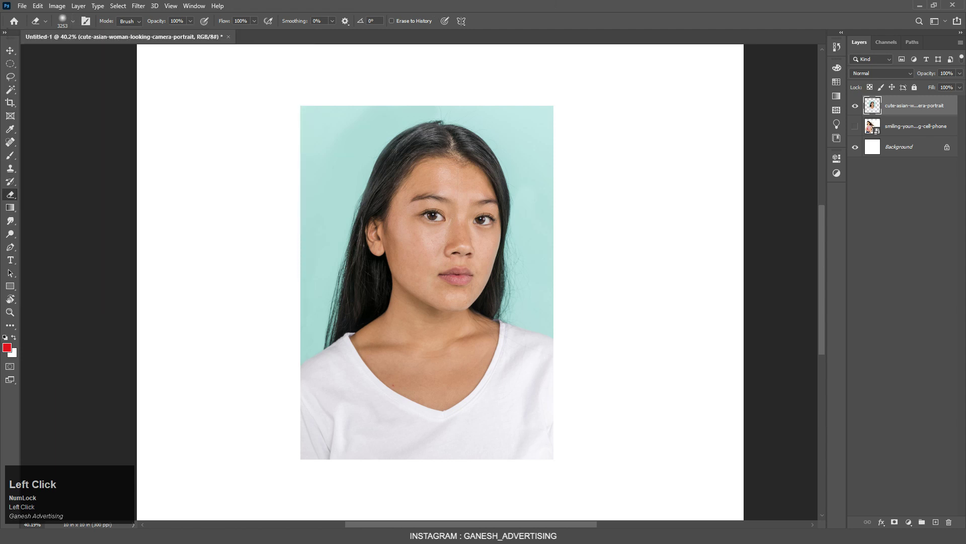
key(bracketleft)
key(bracketleft)
key(bracketleft)
key(bracketleft)
key(bracketleft)
key(bracketleft)
key(bracketleft)
key(bracketleft)
key(bracketleft)
key(bracketleft)
key(bracketleft)
key(bracketleft)
key(bracketleft)
key(bracketleft)
key(bracketleft)
key(bracketleft)
Try fading out the photo around the woman's face with large soft eraser strokes, and undo those strokes.
mouse_move(572, 176)
mouse_down()
mouse_move(580, 278)
mouse_move(565, 169)
mouse_move(396, 167)
mouse_move(348, 86)
mouse_move(226, 373)
mouse_move(354, 98)
mouse_move(285, 383)
mouse_move(250, 301)
mouse_move(330, 459)
mouse_move(319, 407)
mouse_move(615, 374)
mouse_move(313, 384)
mouse_up()
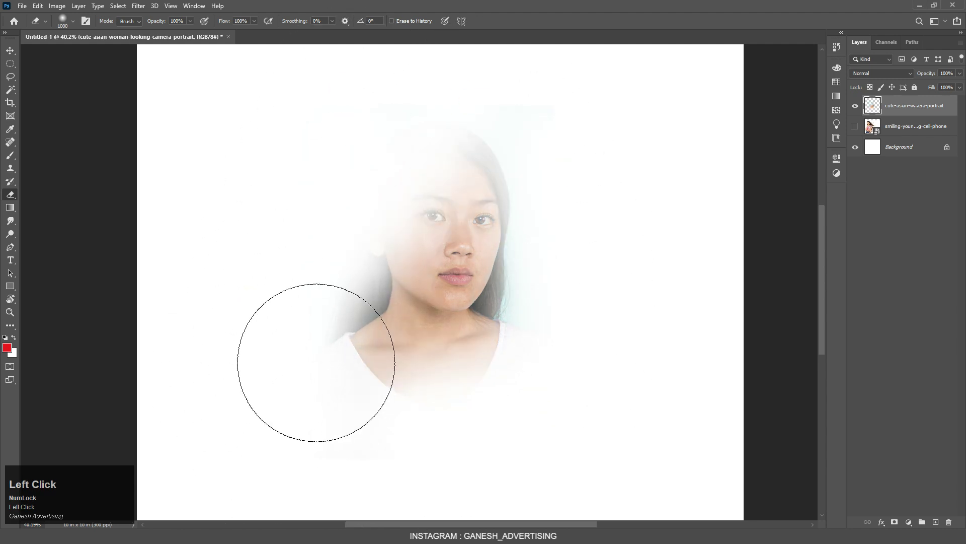
key(ctrl+z)
key(ctrl+z)
key(ctrl+z)
key(ctrl+z)
key(ctrl+z)
key(ctrl+z)
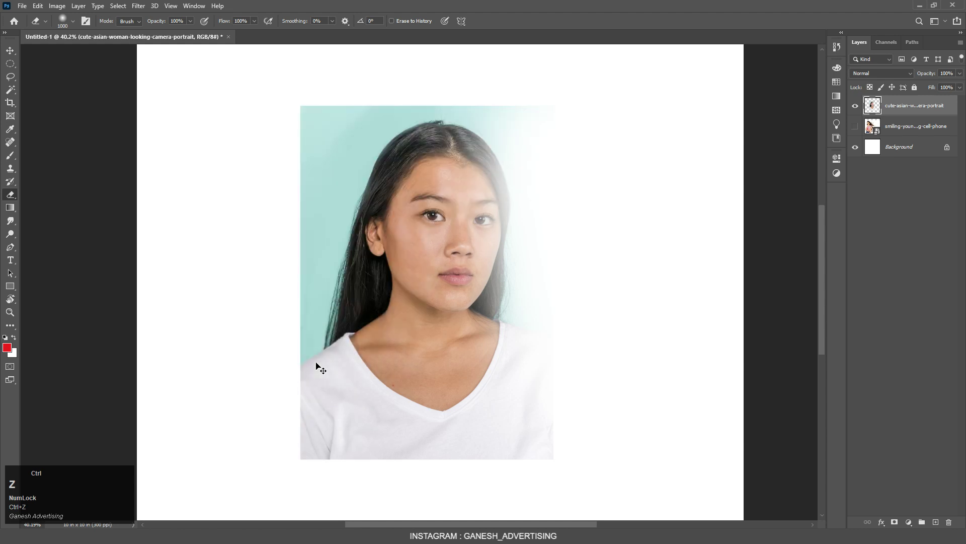
key(ctrl+shift+z)
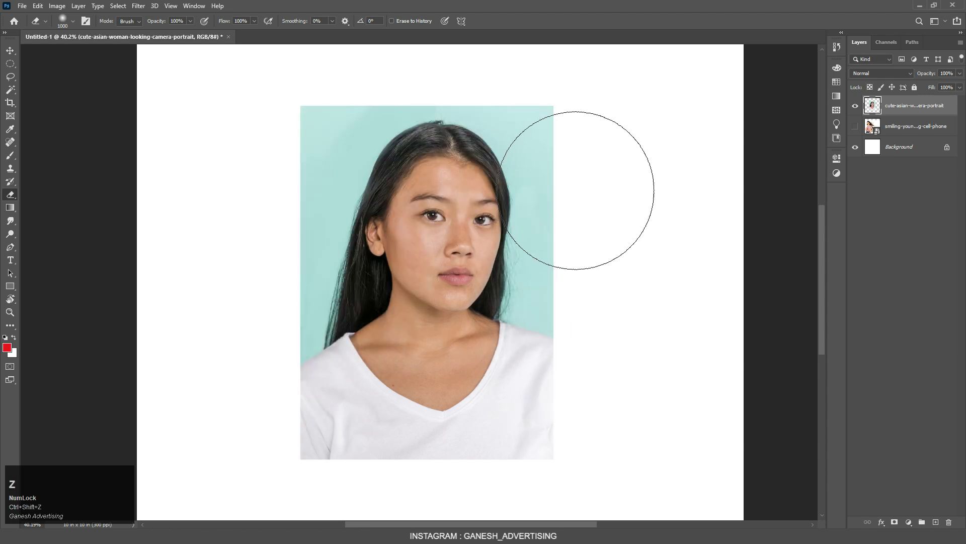
Erase softly along the outer edges of the portrait photo so its borders fade into the white background.
mouse_move(594, 108)
mouse_down()
mouse_move(606, 301)
mouse_move(603, 250)
mouse_up()
mouse_move(443, 41)
mouse_down()
mouse_move(398, 58)
mouse_move(467, 36)
mouse_up()
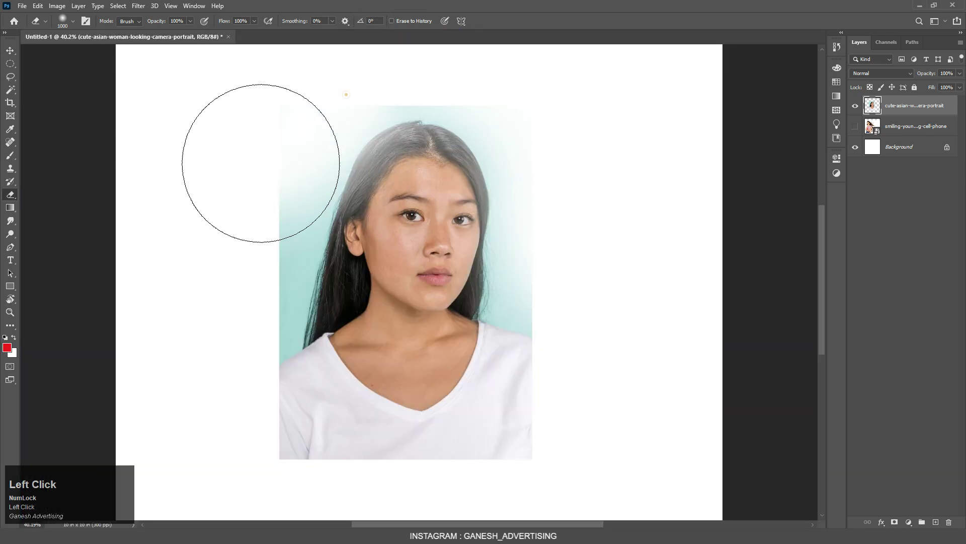
mouse_move(334, 470)
mouse_down()
mouse_move(561, 453)
mouse_move(596, 357)
mouse_up()
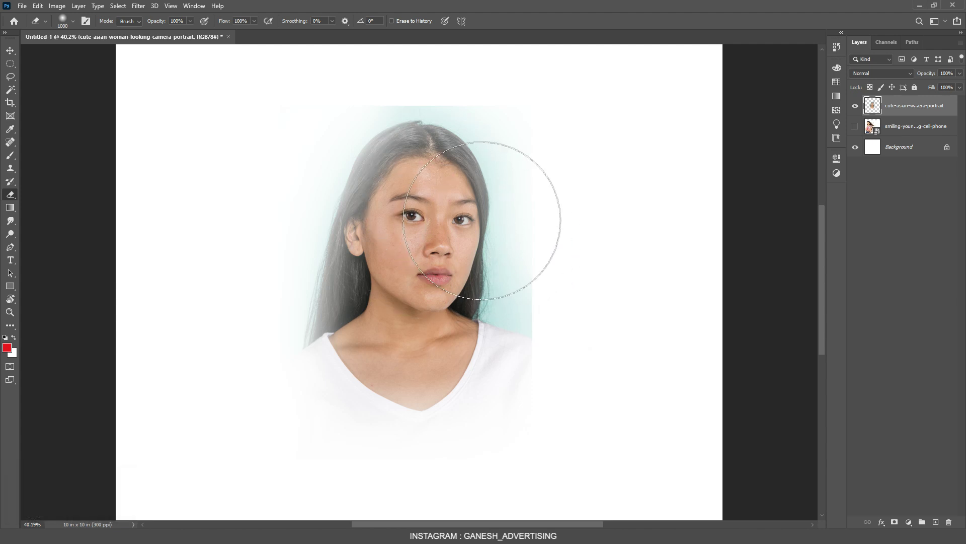
Undo all the eraser strokes made around the portrait photo's edges.
key(ctrl+z)
key(ctrl+z)
key(ctrl+z)
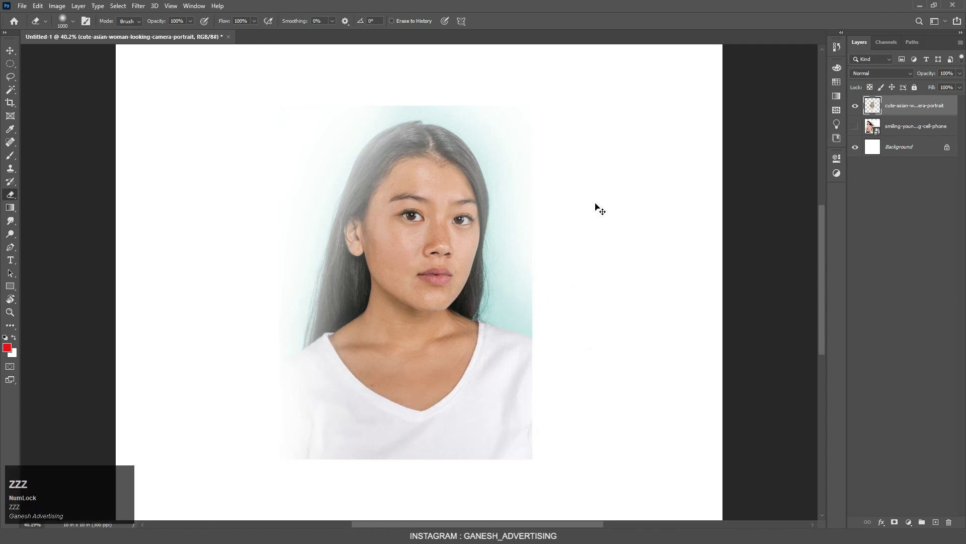
key(ctrl+z)
key(ctrl+z)
key(ctrl+z)
key(ctrl+z)
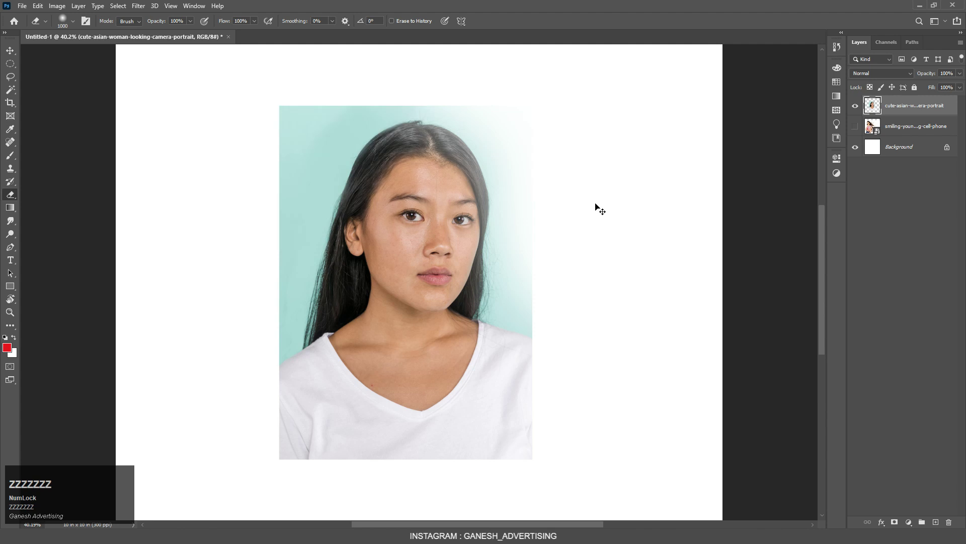
key(ctrl+z)
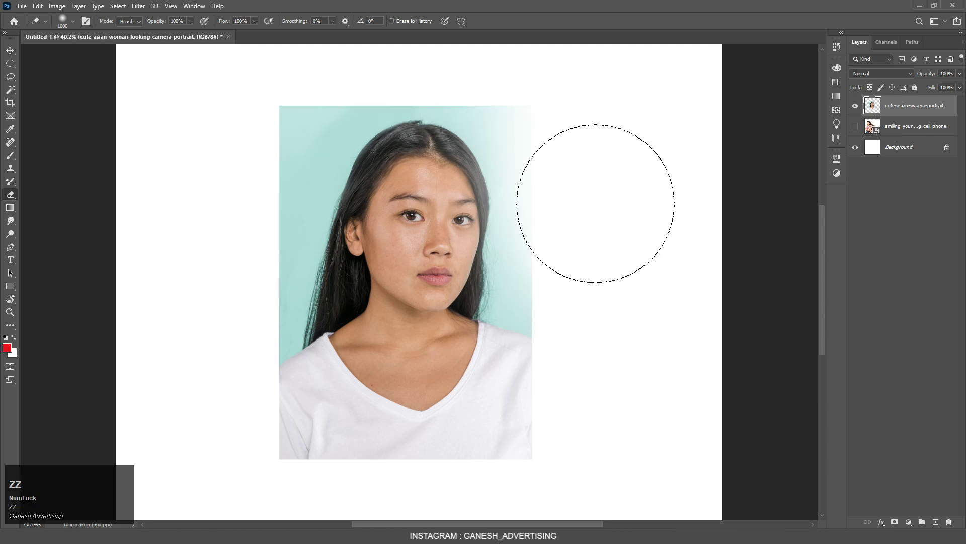
key(ctrl+z)
key(ctrl+z)
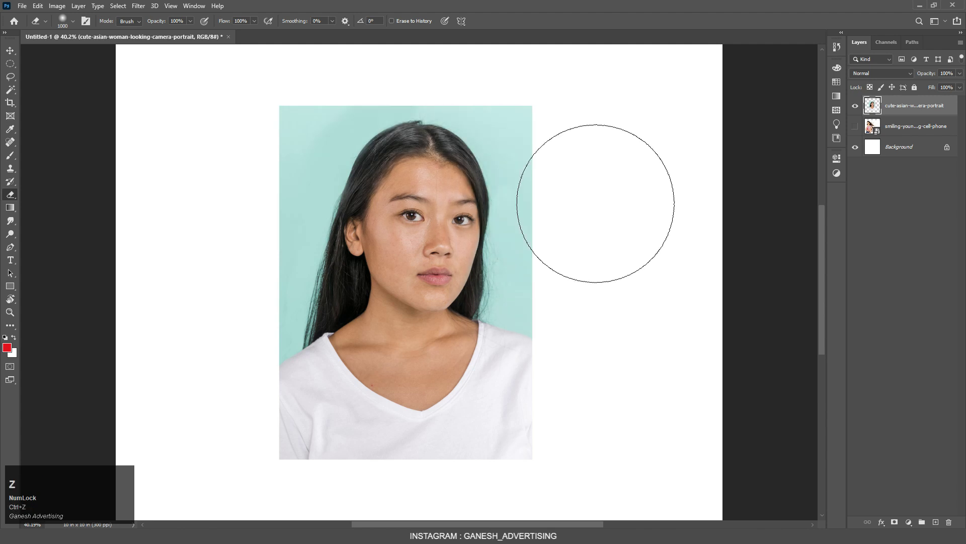
Switch to the Magic Eraser tool for removing the portrait's turquoise background.
click(10, 50)
key(ctrl+0)
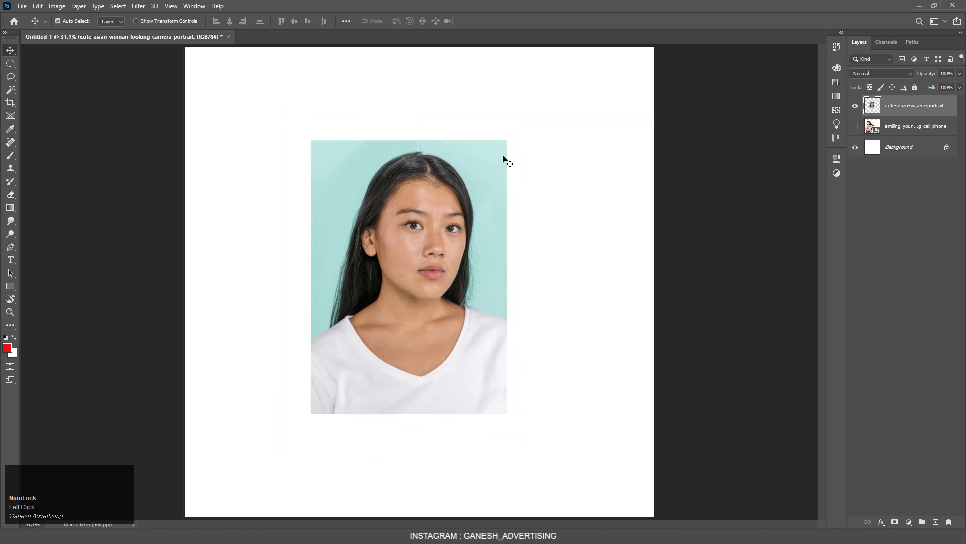
right_click(10, 194)
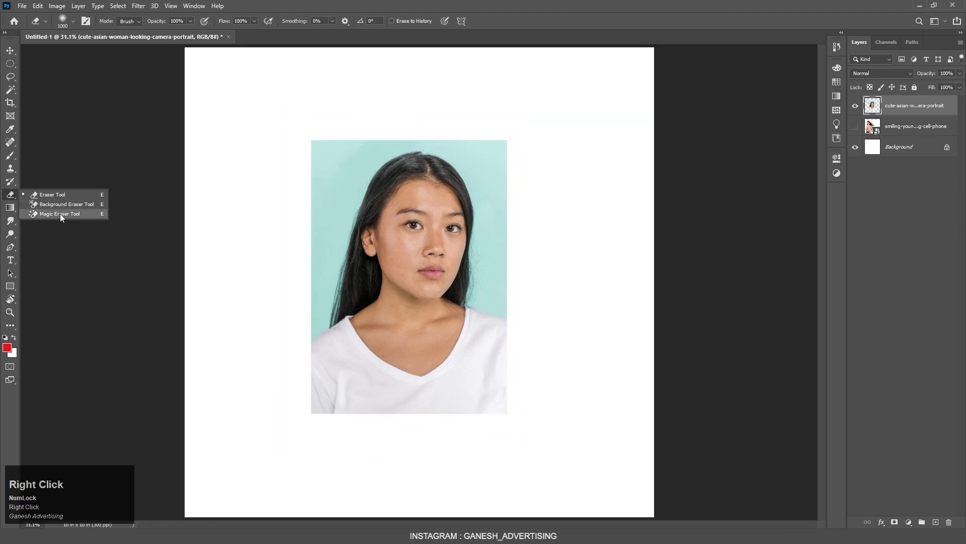
click(80, 214)
scroll(463, 116, up, 2)
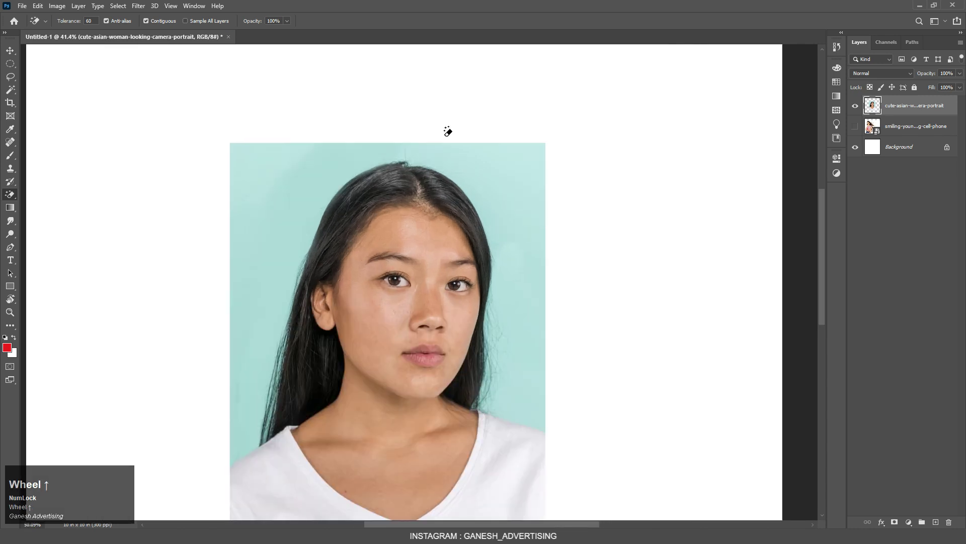
scroll(456, 124, up, 2)
scroll(464, 118, down, 3)
scroll(464, 119, up, 4)
scroll(499, 121, down, 1)
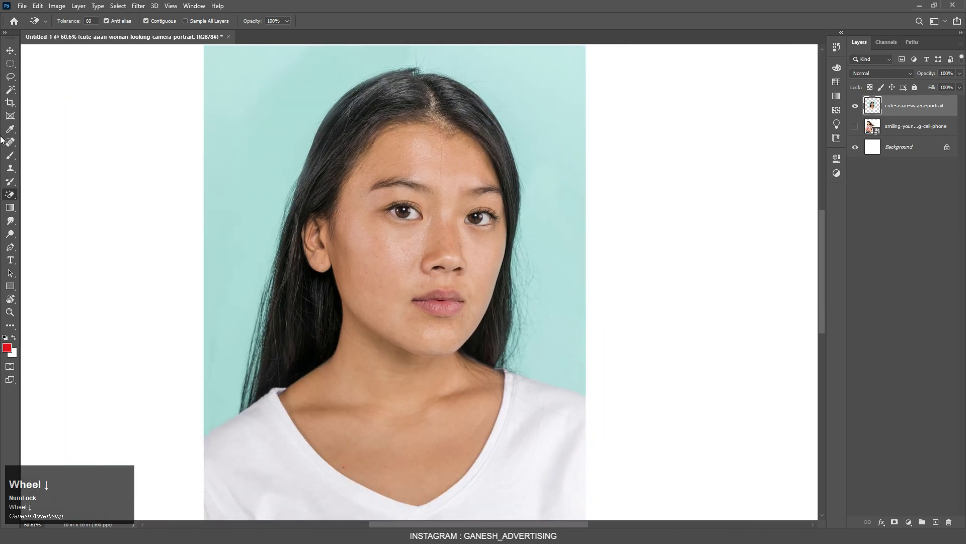
right_click(10, 89)
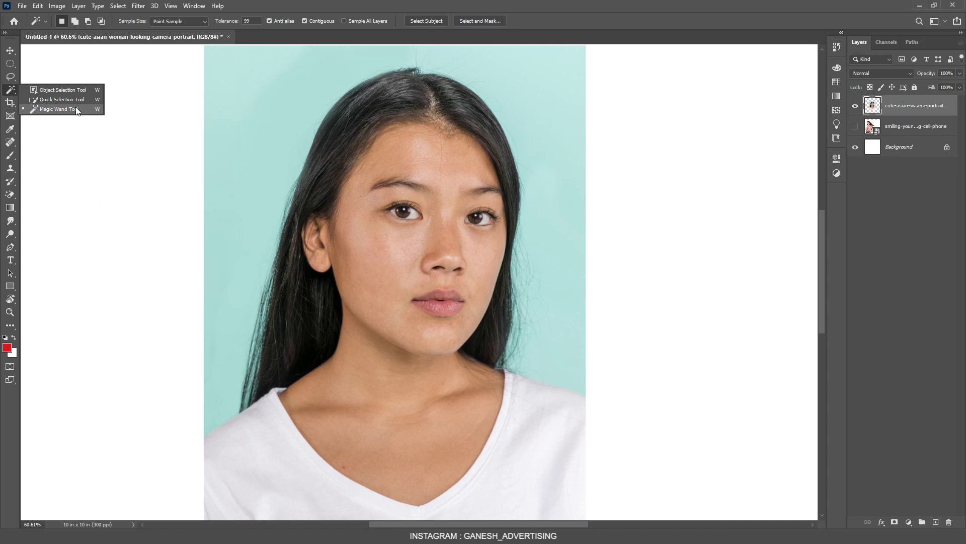
click(10, 194)
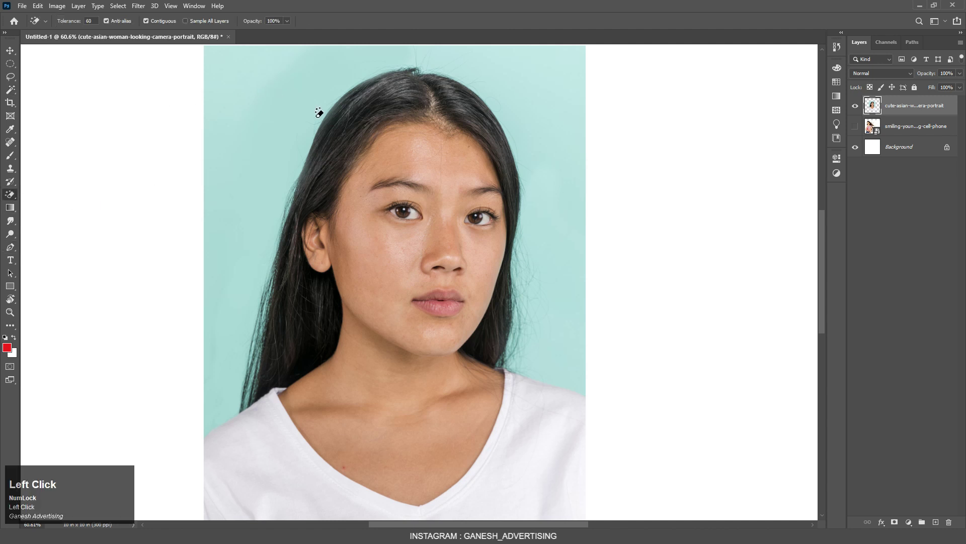
Try erasing the turquoise background with the Magic Eraser at tolerance 60 and again at 64, undoing each attempt.
click(251, 137)
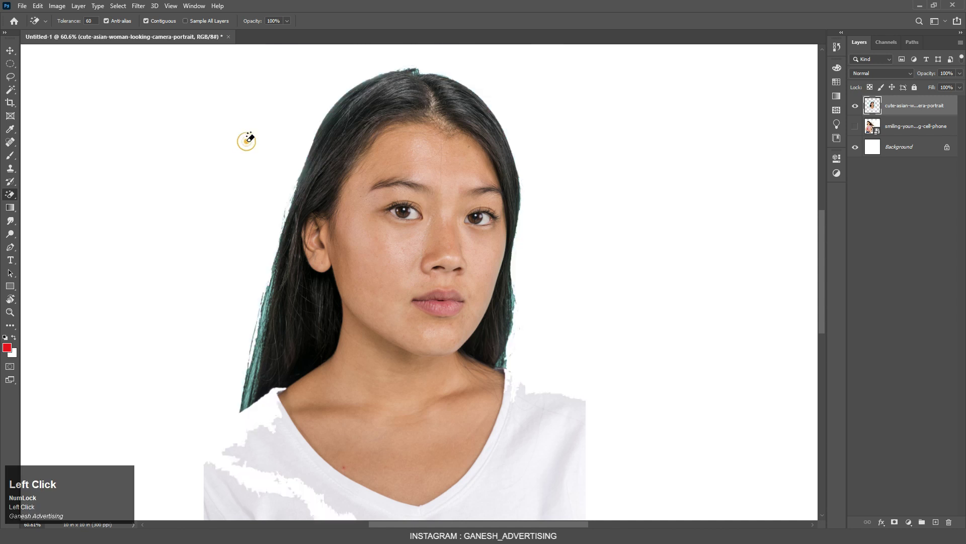
key(ctrl+z)
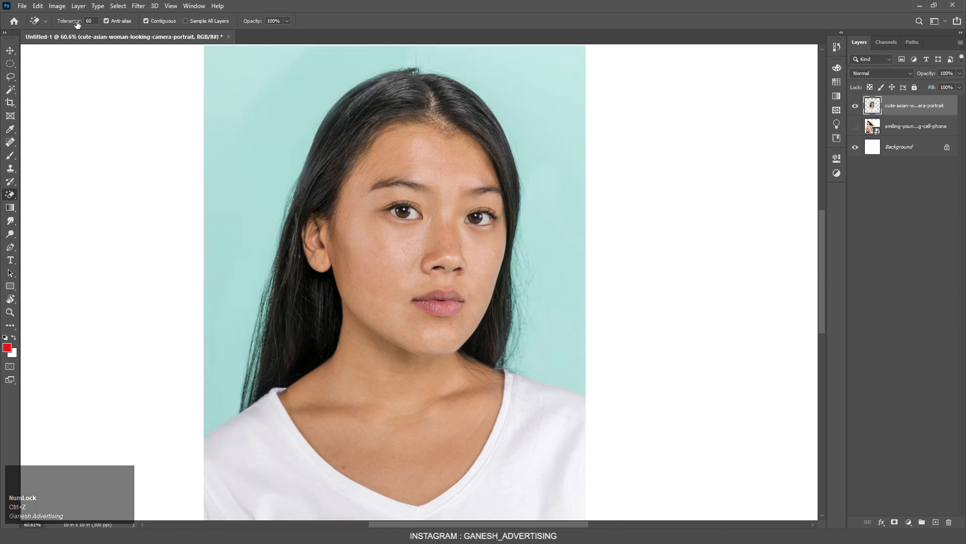
drag(76, 24, 71, 21)
click(225, 152)
key(ctrl+z)
click(258, 119)
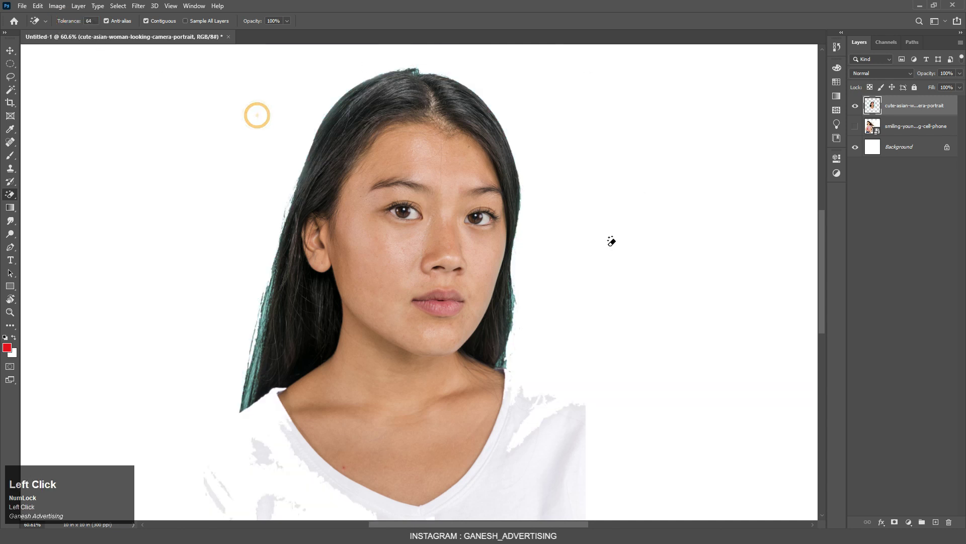
key(ctrl+z)
Erase the turquoise background once more with the Magic Eraser at tolerance 64, undo it and return to the Move tool.
click(13, 93)
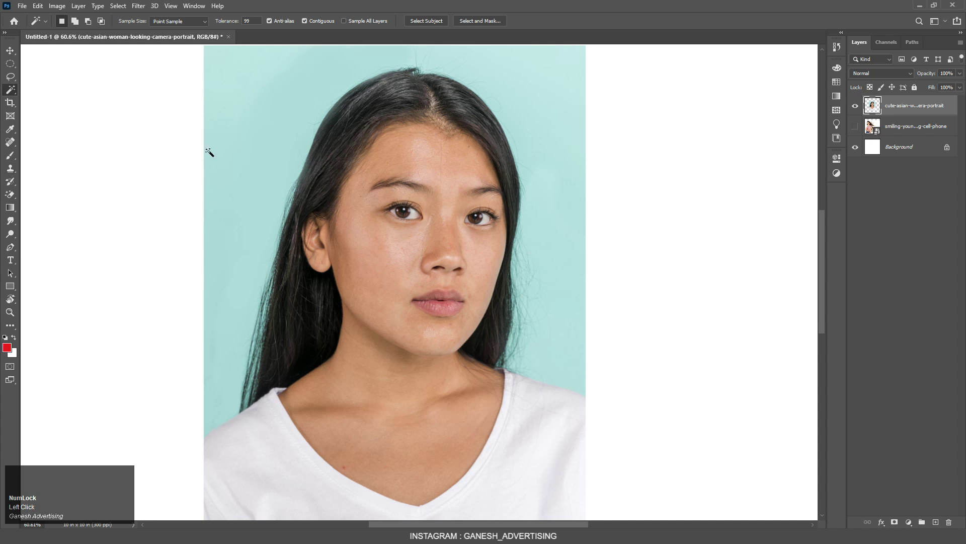
click(13, 197)
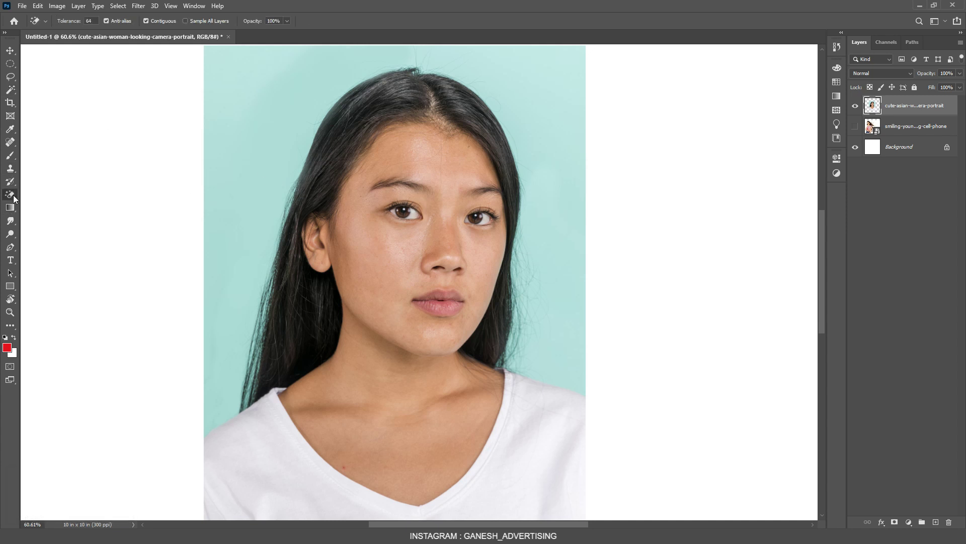
click(261, 126)
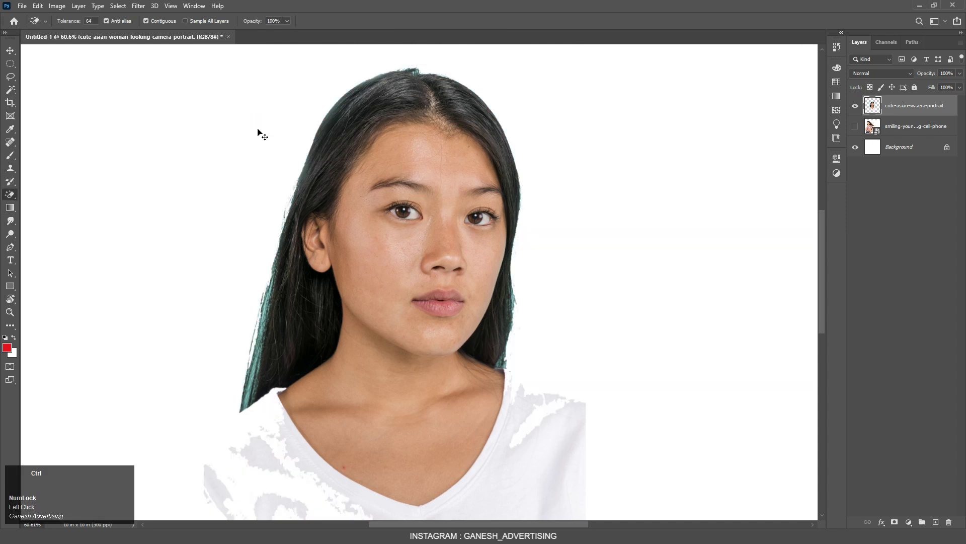
key(ctrl+z)
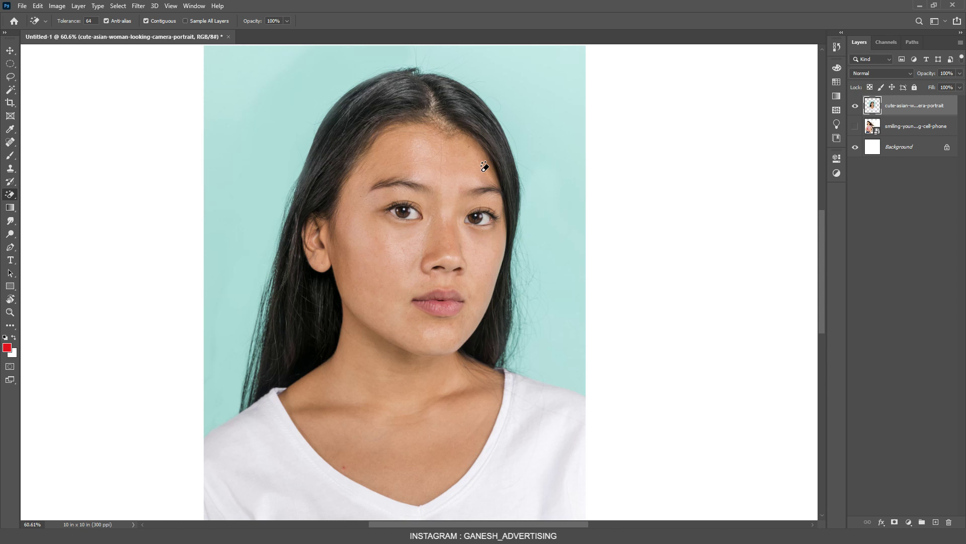
click(10, 51)
scroll(424, 241, down, 5)
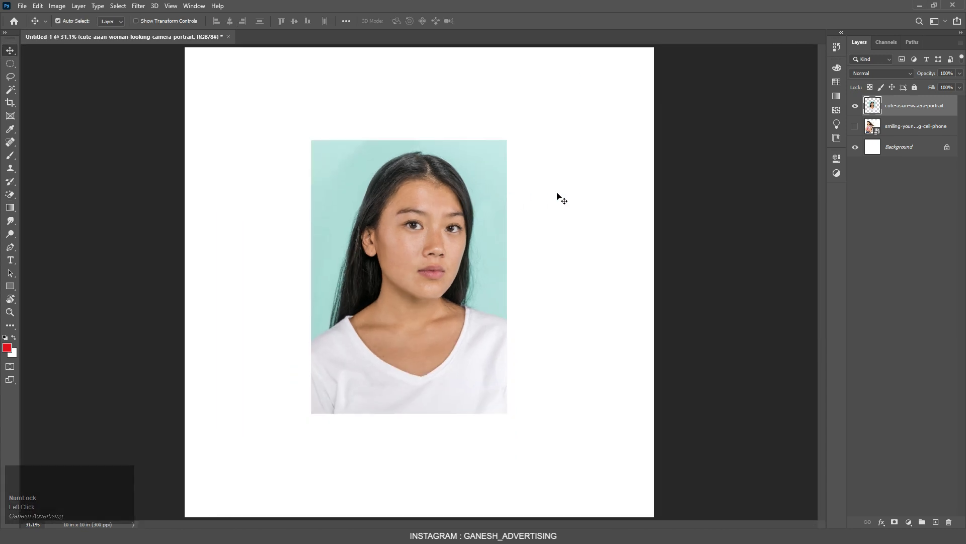
Switch to Chrome, search Google for "photoshop shortcut keys pdf" and open the Adobe Help Center result "Photoshop keyboard shortcuts pdf download (Mac)".
click(507, 301)
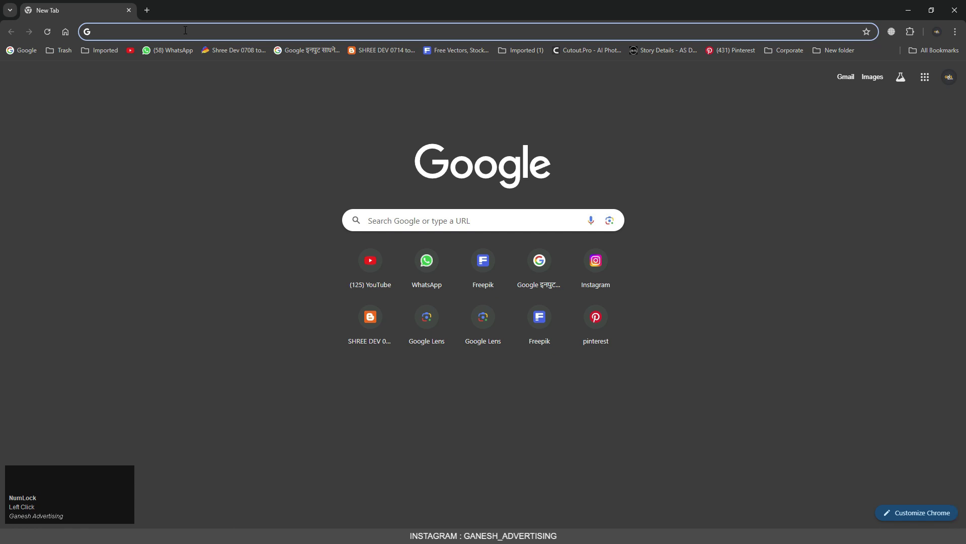
text(phto)
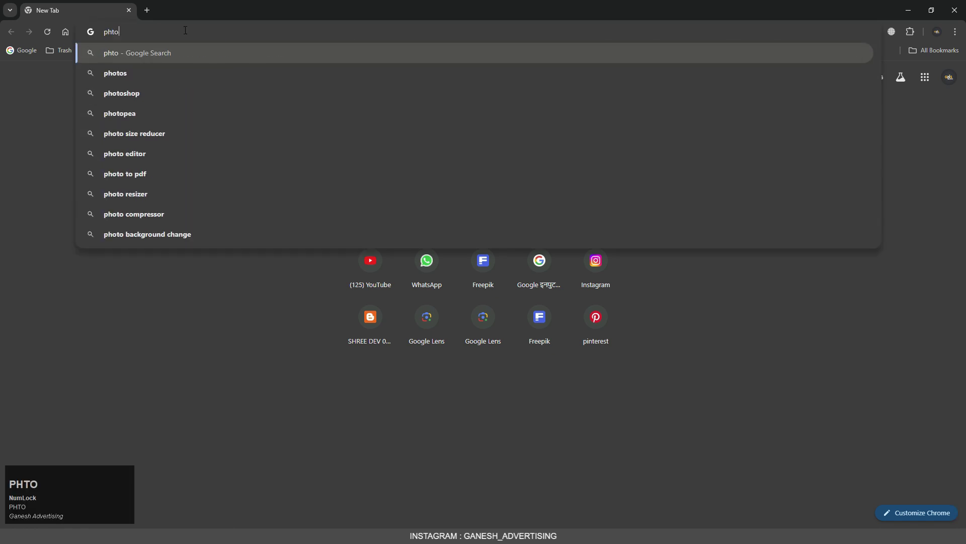
key(BackSpace)
key(BackSpace)
text(otoshop shi)
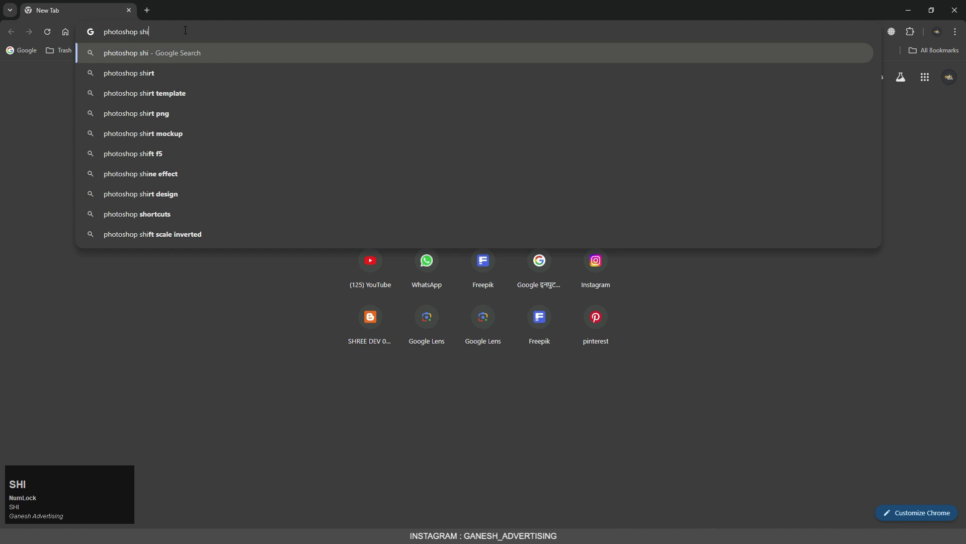
key(BackSpace)
text(o)
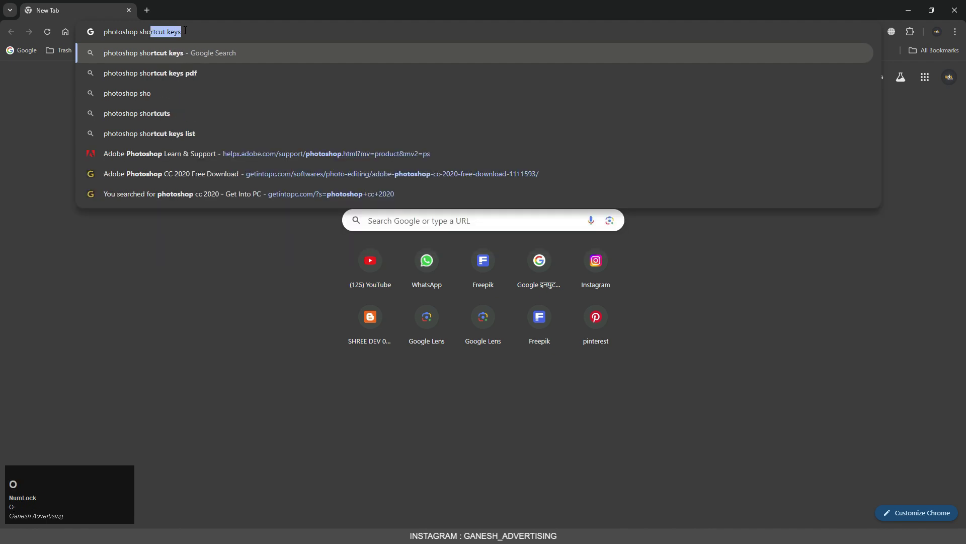
key(Down)
key(Return)
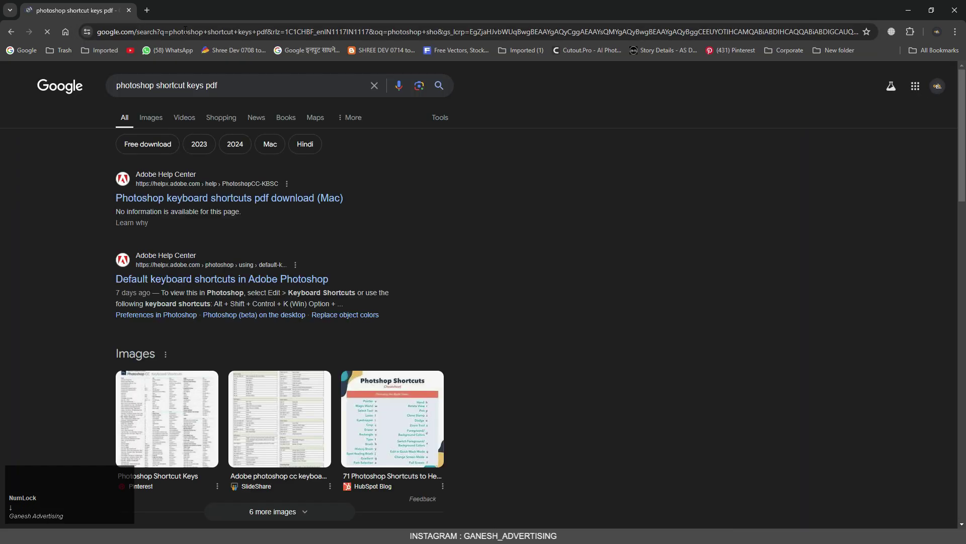
click(135, 202)
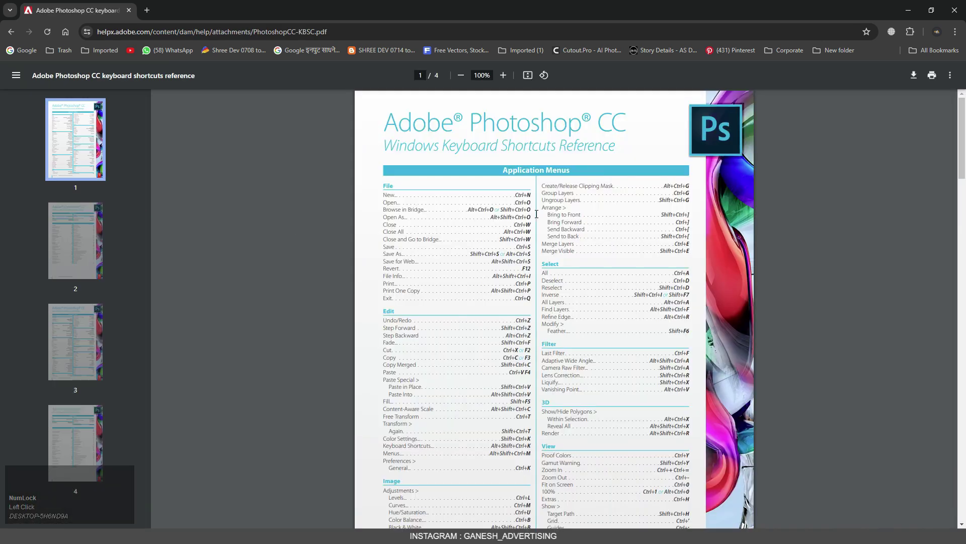
Look through the Windows and Mac pages of the Photoshop CC keyboard shortcuts reference, including the application menu and tool shortcuts.
scroll(534, 232, down, 8)
scroll(535, 232, down, 15)
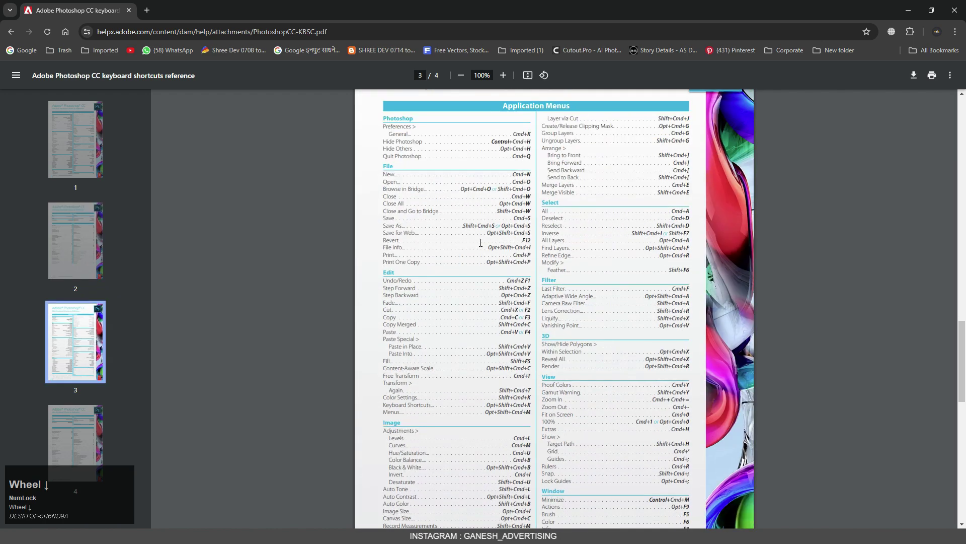
scroll(621, 276, up, 10)
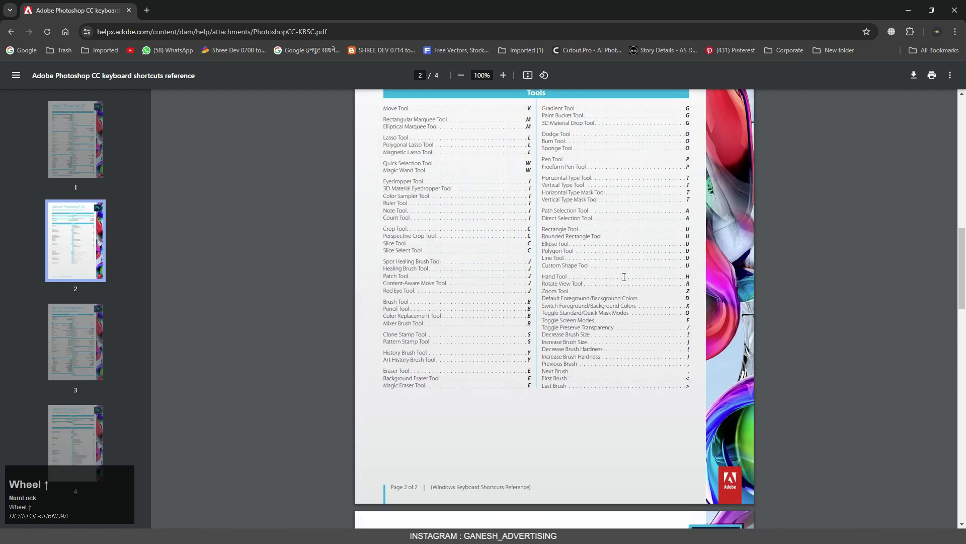
scroll(625, 276, up, 12)
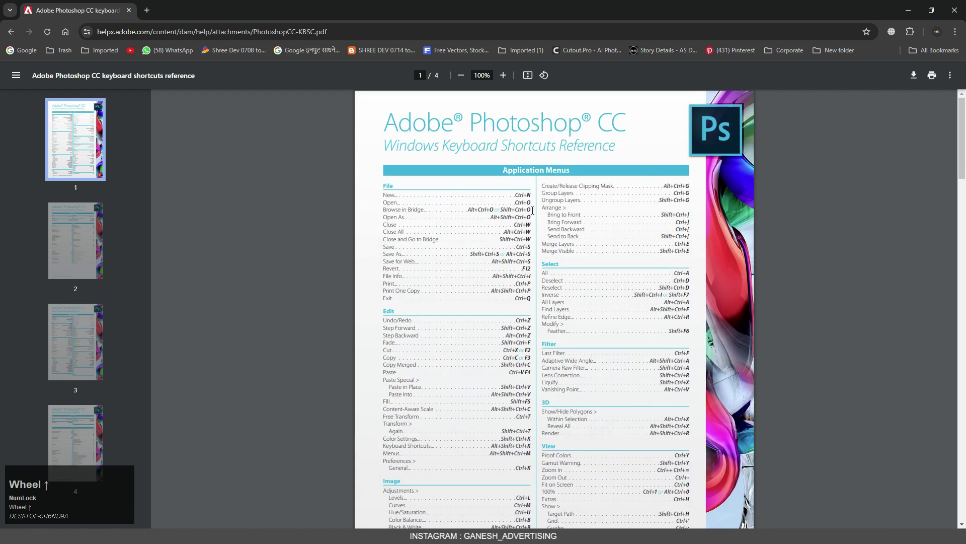
scroll(534, 212, down, 5)
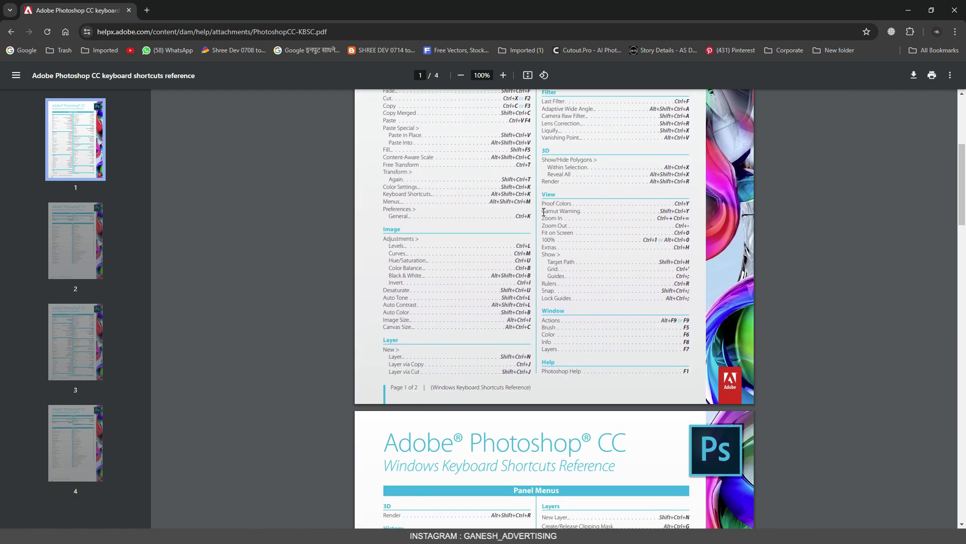
scroll(543, 212, down, 3)
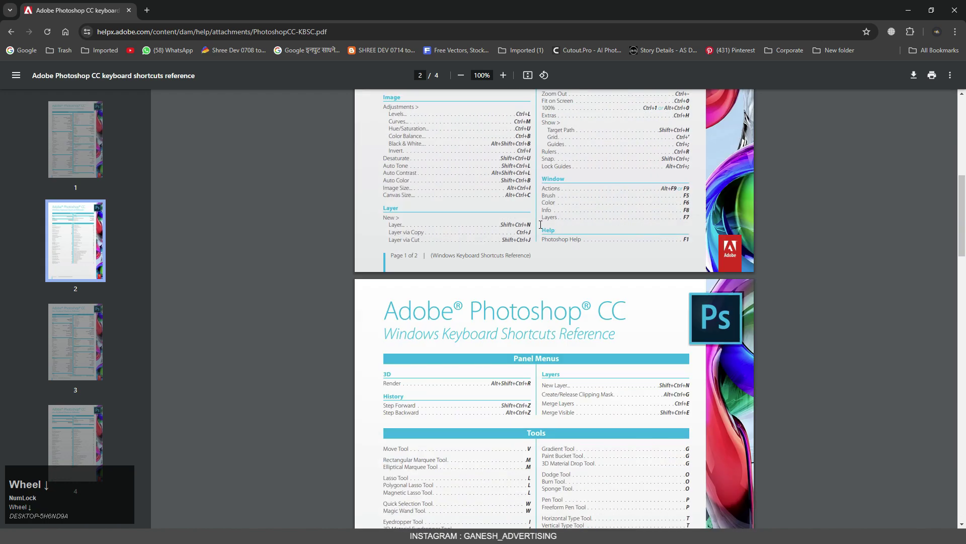
scroll(541, 225, down, 9)
scroll(639, 207, down, 5)
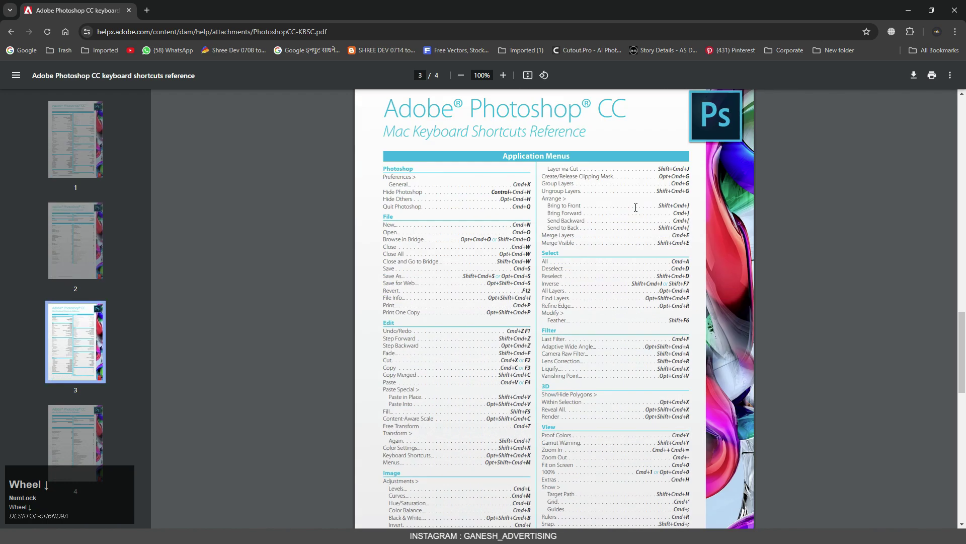
Download the keyboard shortcuts reference as the PDF file PhotoshopCC-KBSC into the Downloads folder.
click(915, 78)
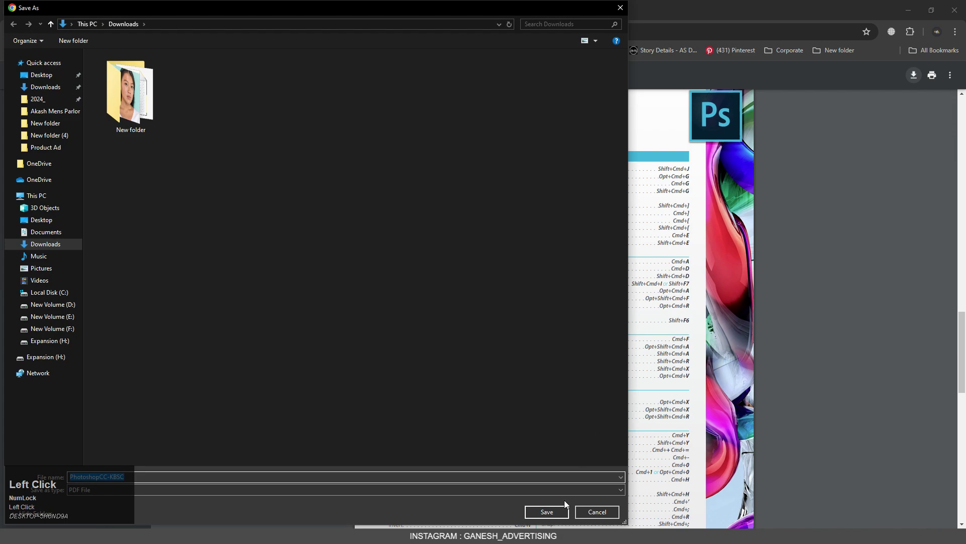
click(554, 512)
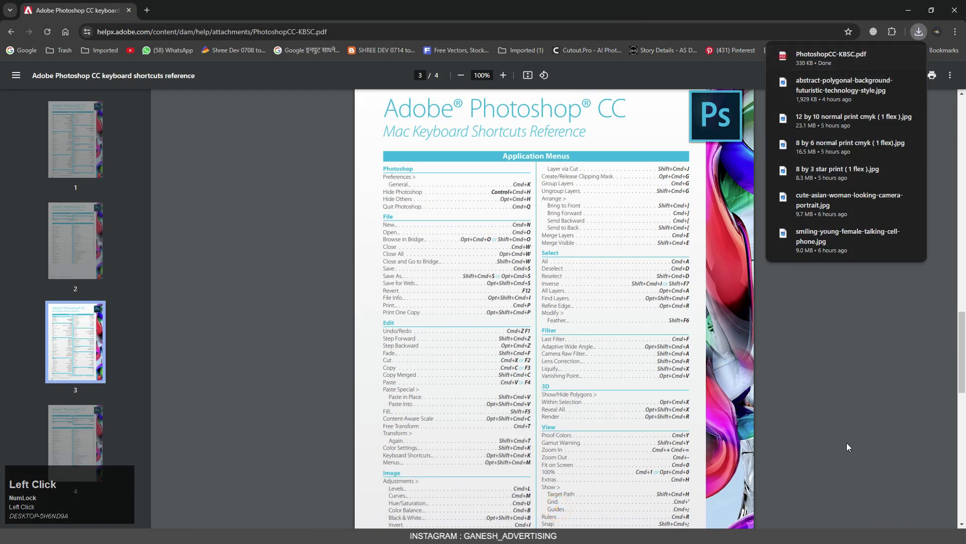